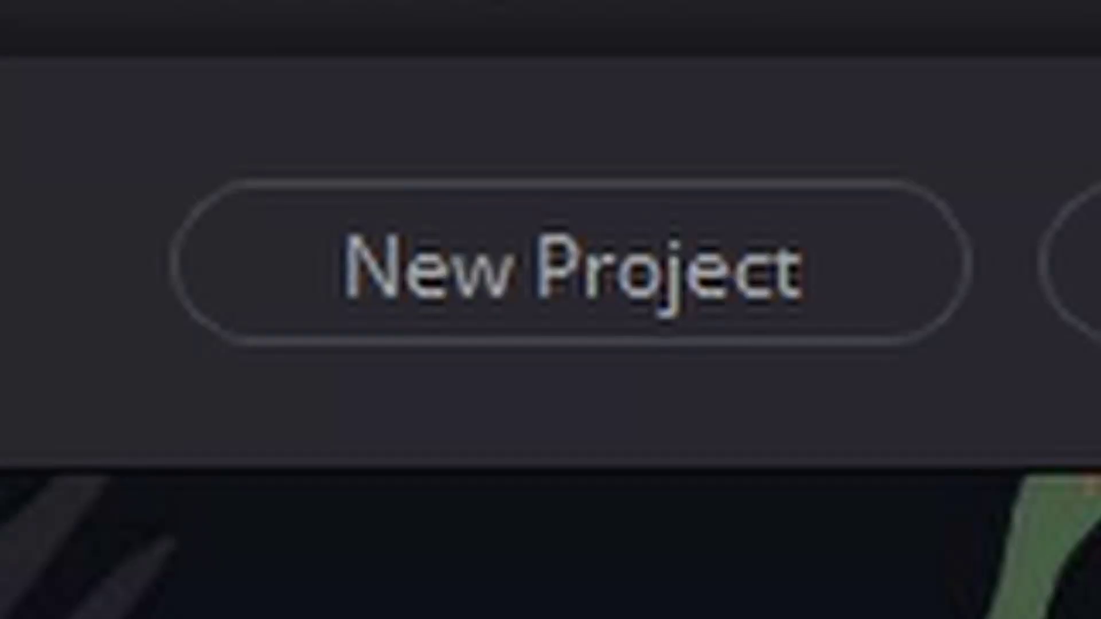
Create the project "Everyone is here funni meme" and import the green-screen meme video and the 2021-03-13 gameplay recording
left_click(797, 305)
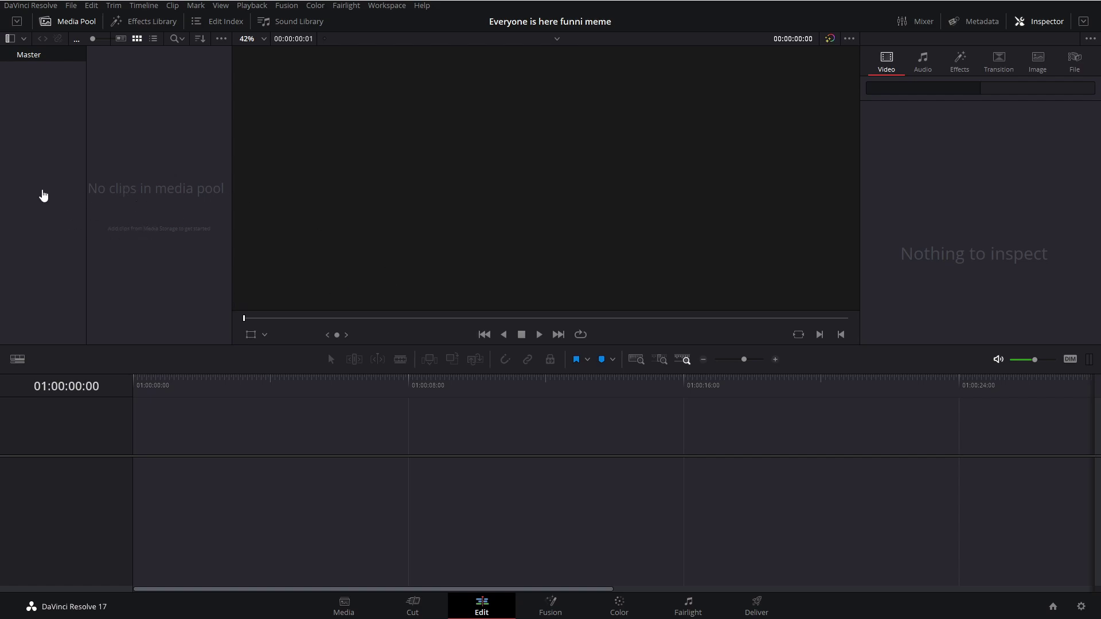
left_click_drag(54, 243, 215, 196)
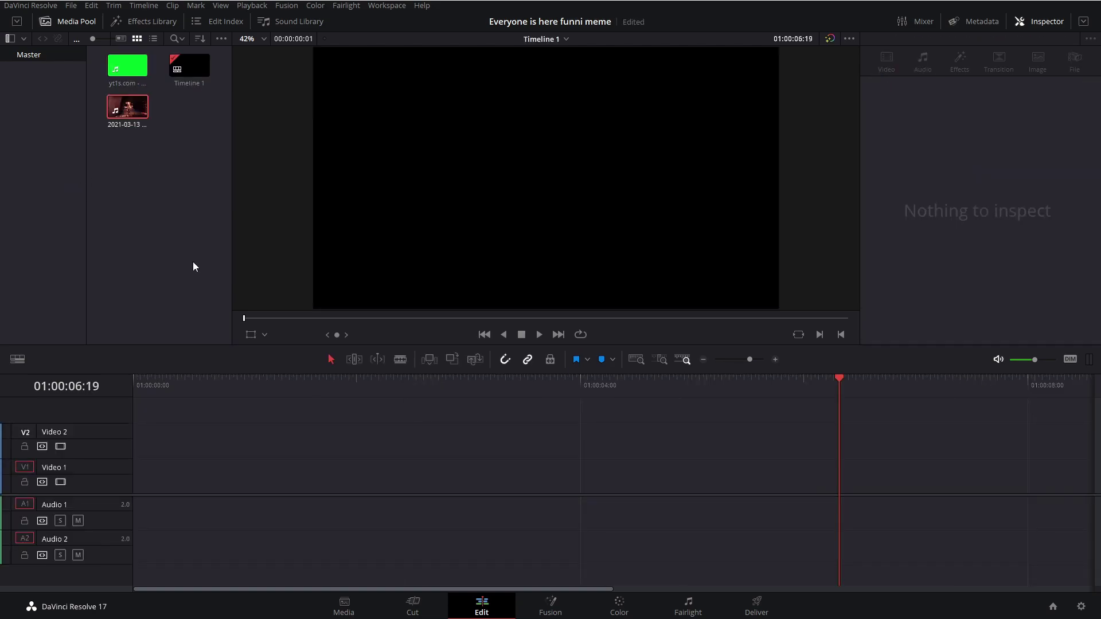
left_click_drag(127, 107, 198, 413)
left_click_drag(141, 491, 136, 486)
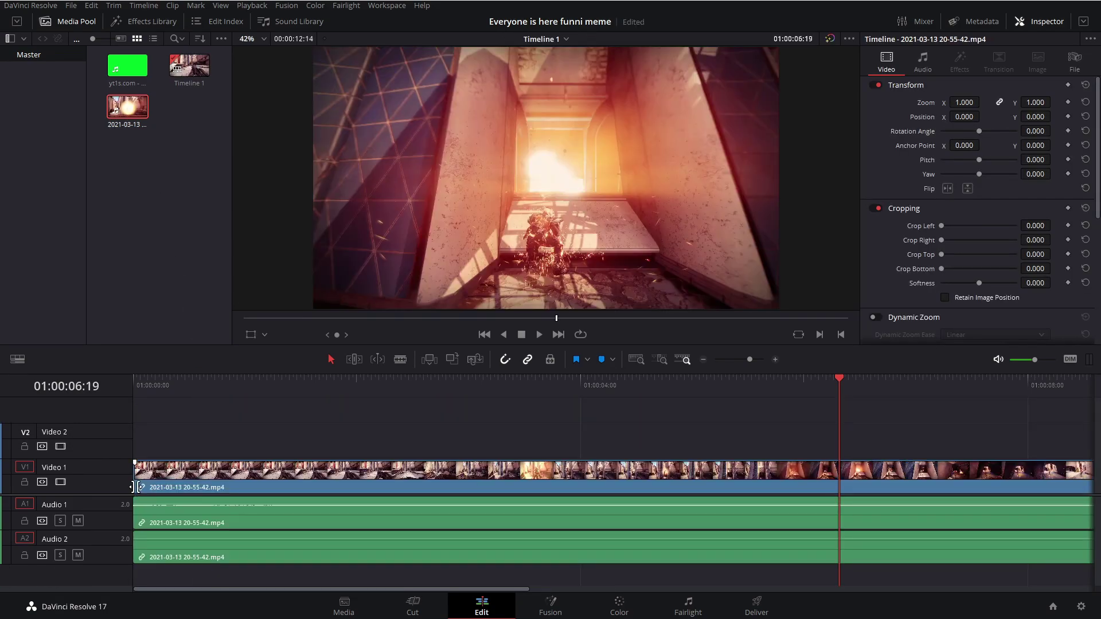
left_click(533, 380)
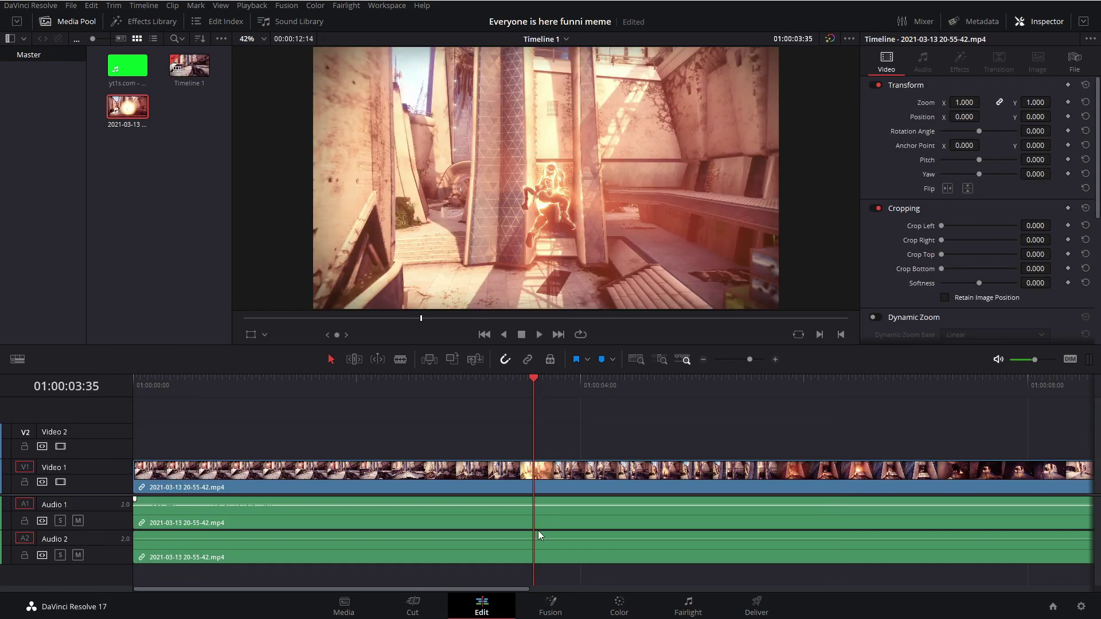
left_click(459, 550)
key("Delete")
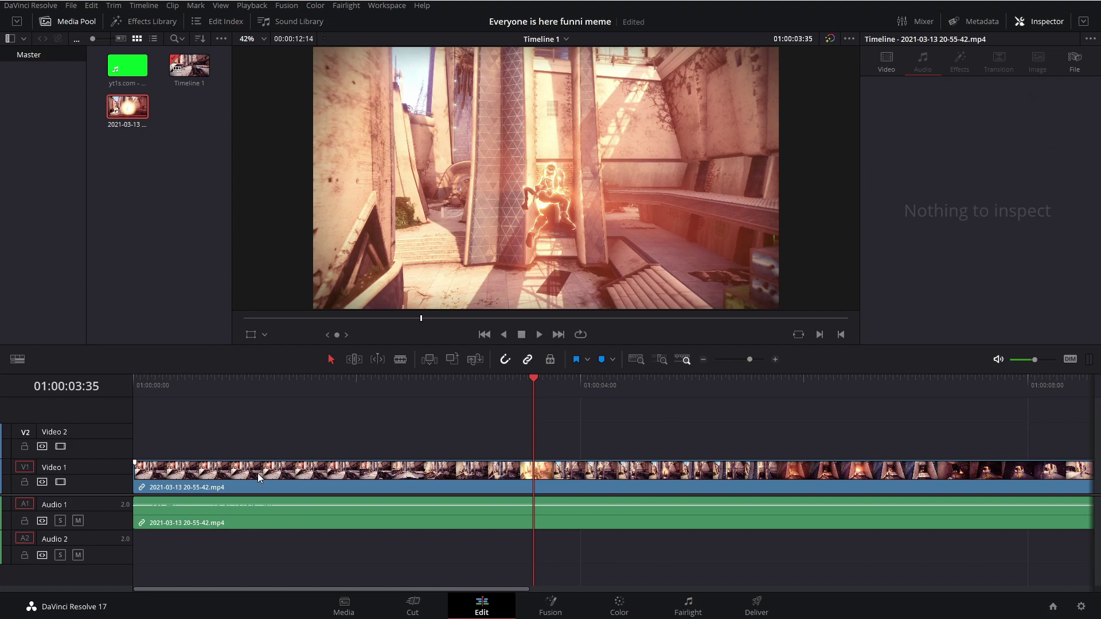
Place the green-screen meme clip at the start of Video 2, above the gameplay, with its sound on Audio 2
left_click(121, 66)
left_click_drag(122, 66, 139, 445)
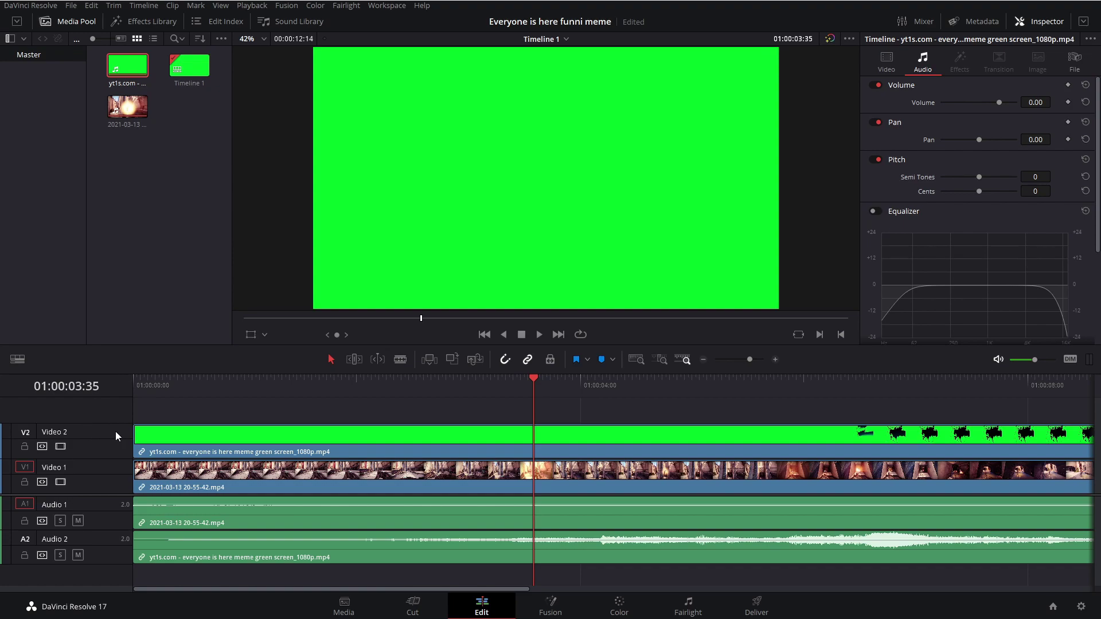
Key out the green background of the Video 2 meme clip in Fusion with an UltraKeyer node that samples the green
left_click(192, 450)
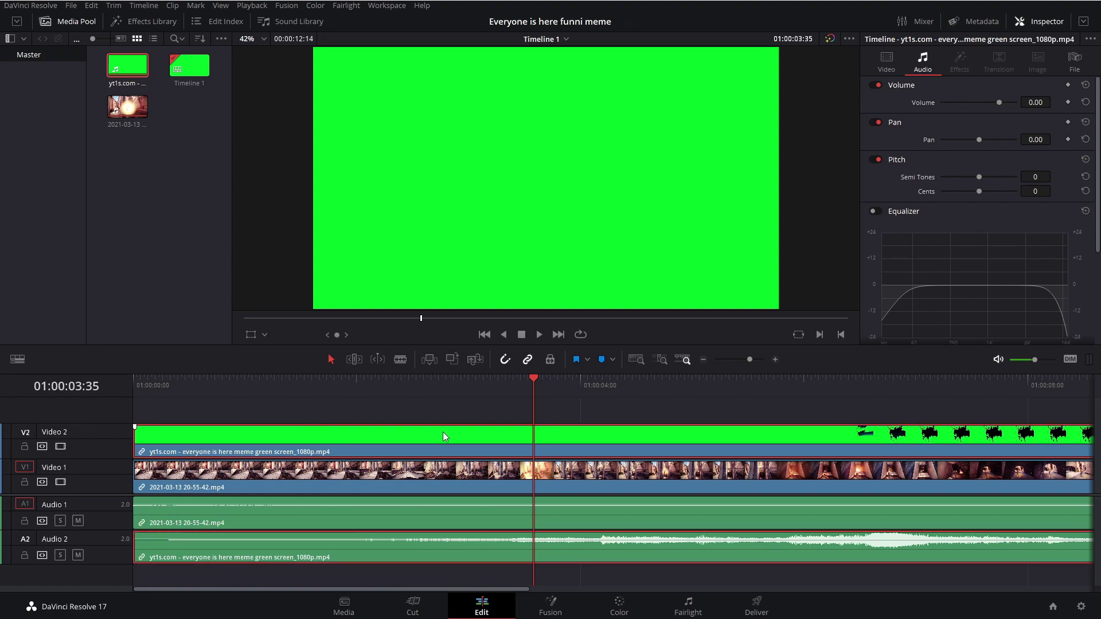
left_click(550, 605)
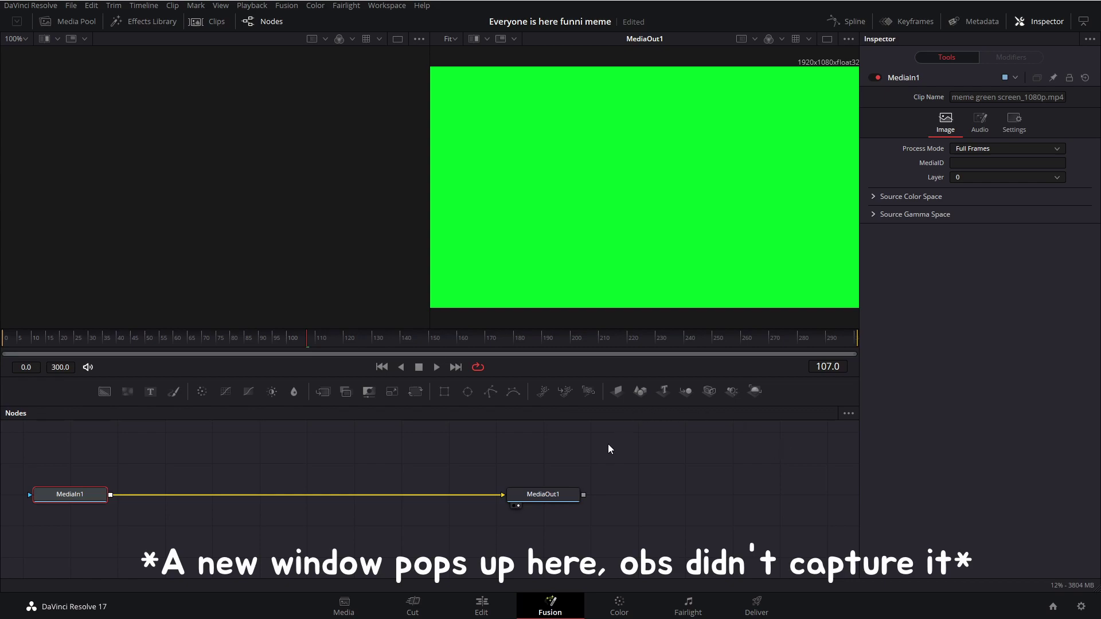
key("Return")
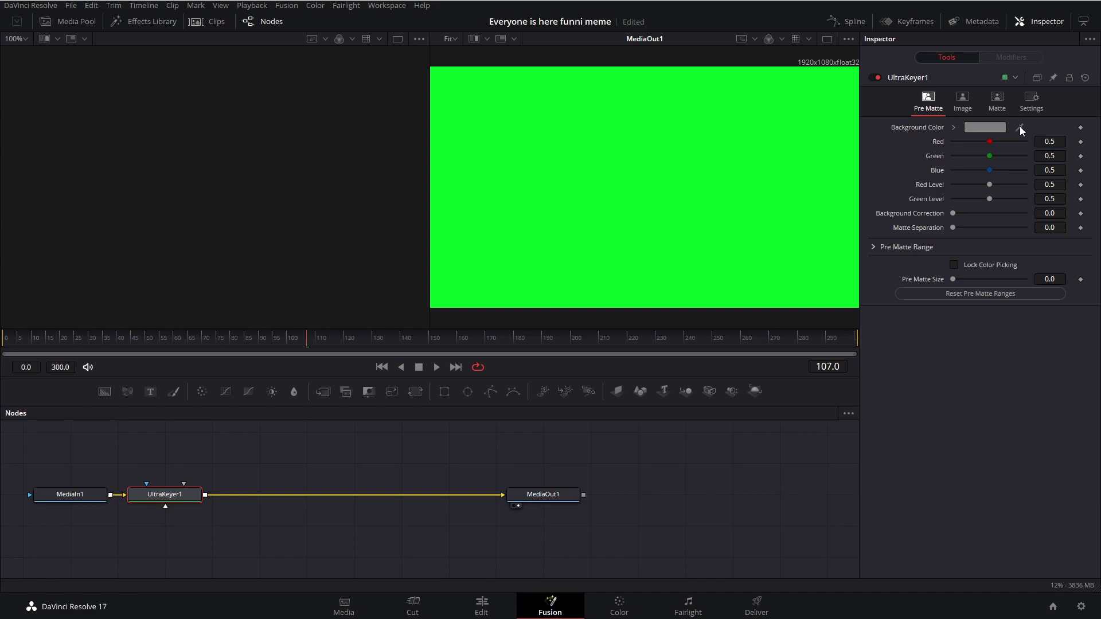
left_click_drag(1020, 127, 756, 140)
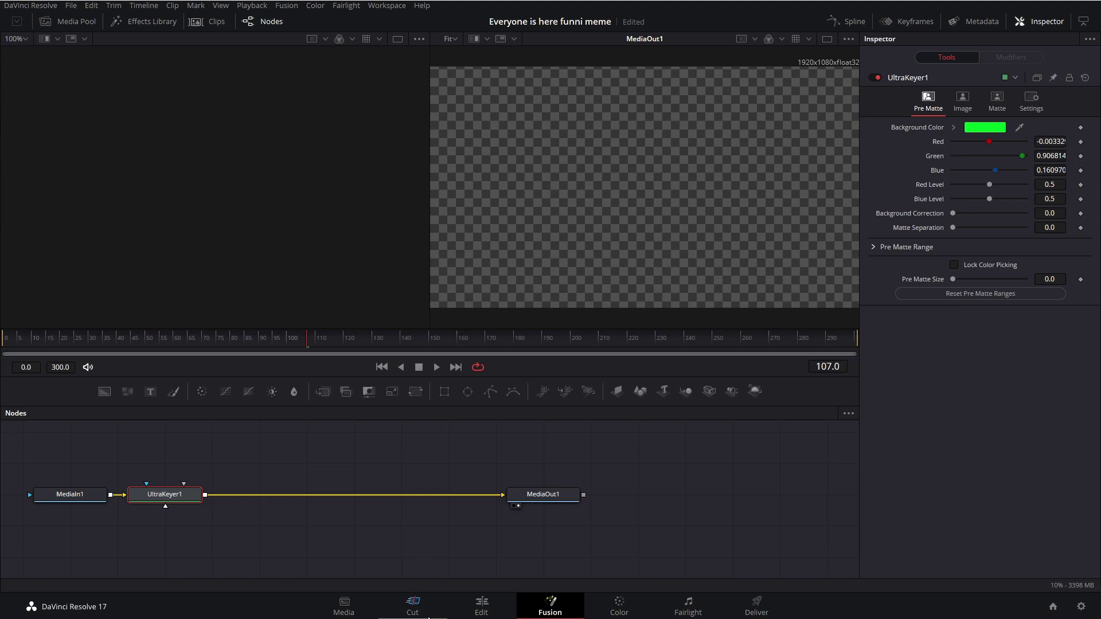
left_click(485, 605)
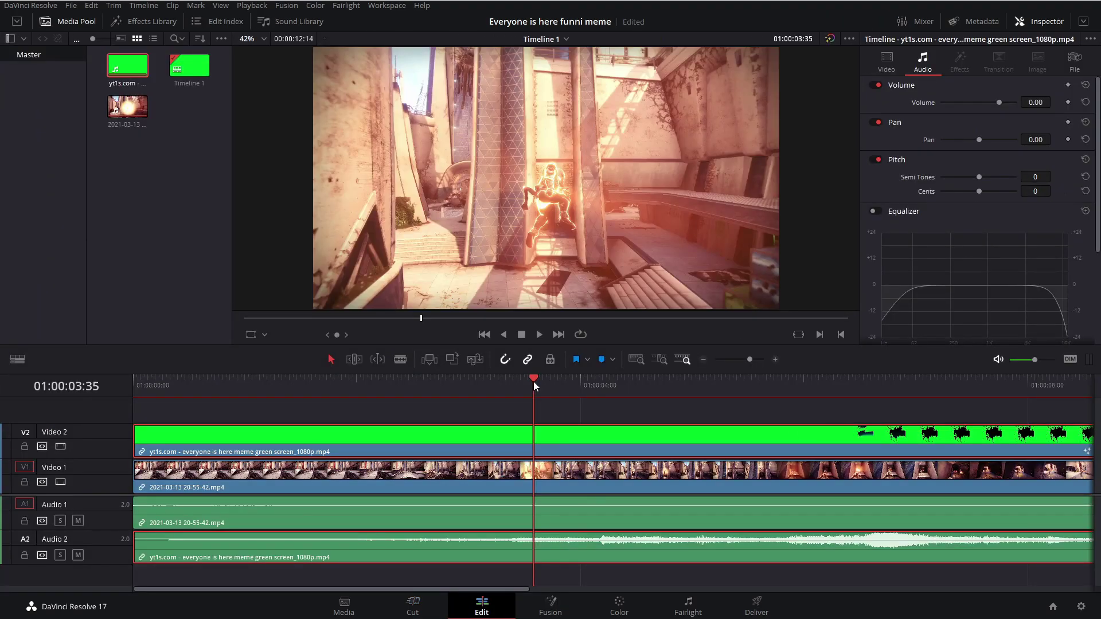
Add a marker to the green-screen clip at 01:00:06:19, the first frame where the splash graphic appears
left_click_drag(535, 381, 838, 378)
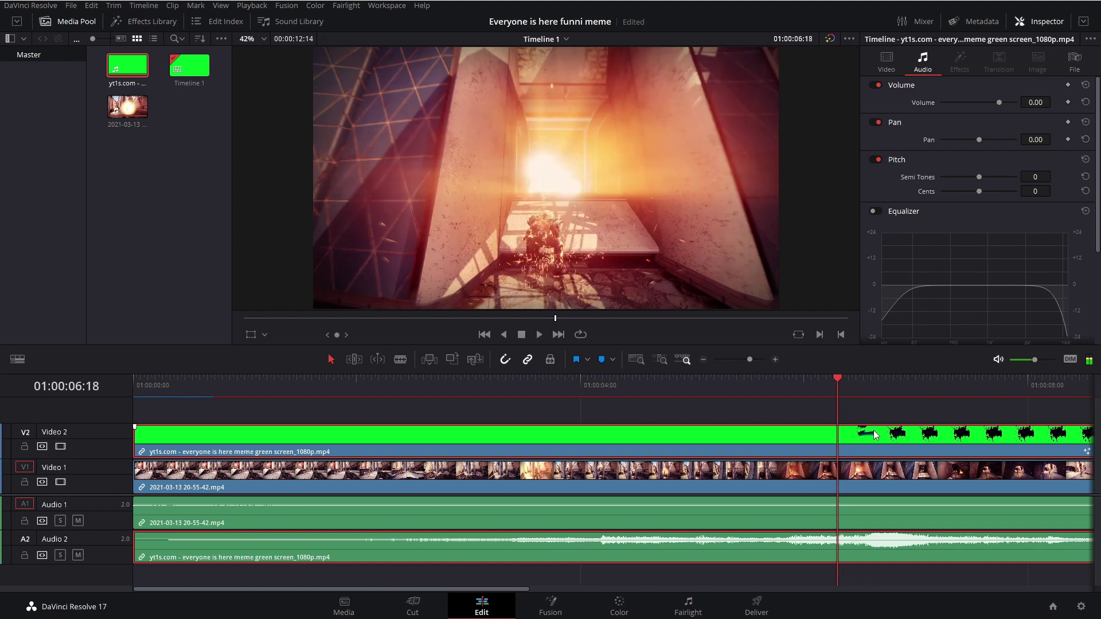
key("Right")
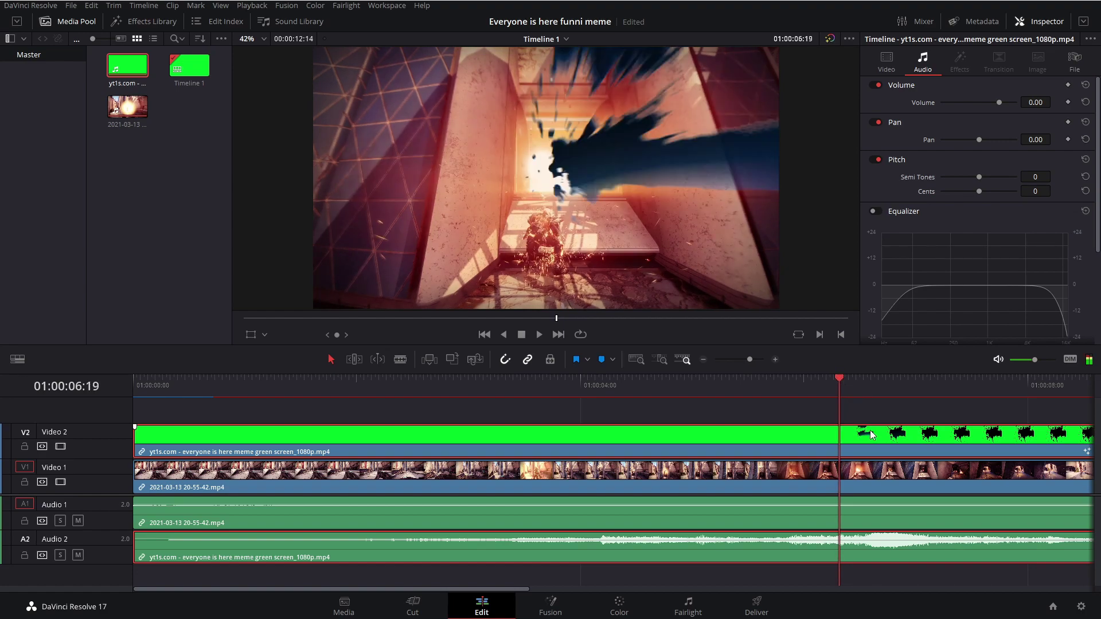
left_click(602, 360)
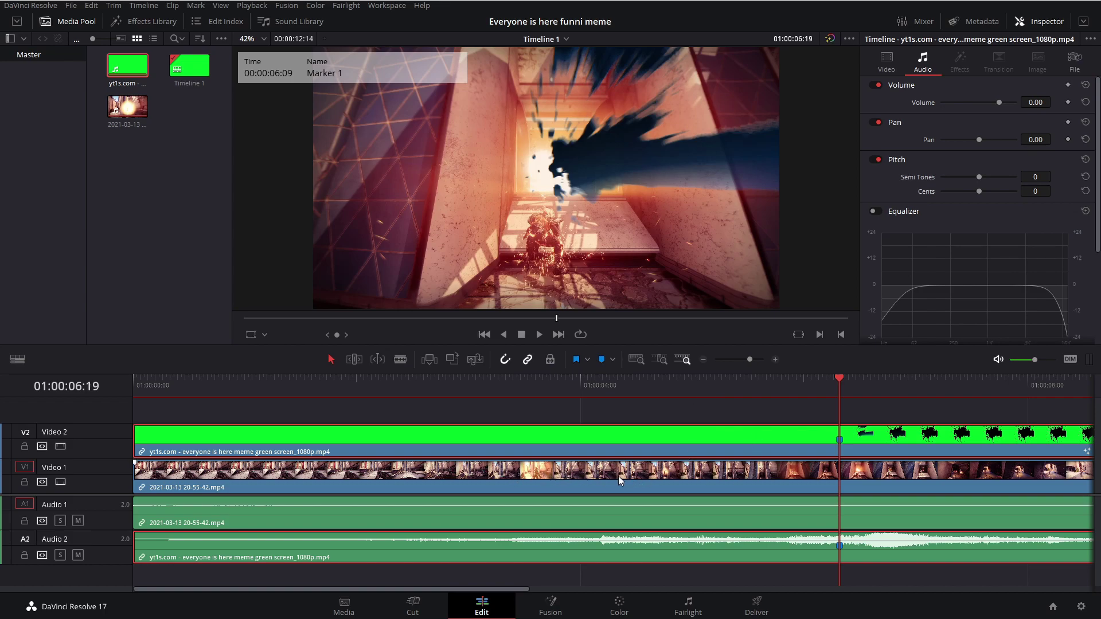
Shift the gameplay clip later so its explosion moment meets the marker, and split it at 01:00:06:19
left_click_drag(625, 478, 821, 472)
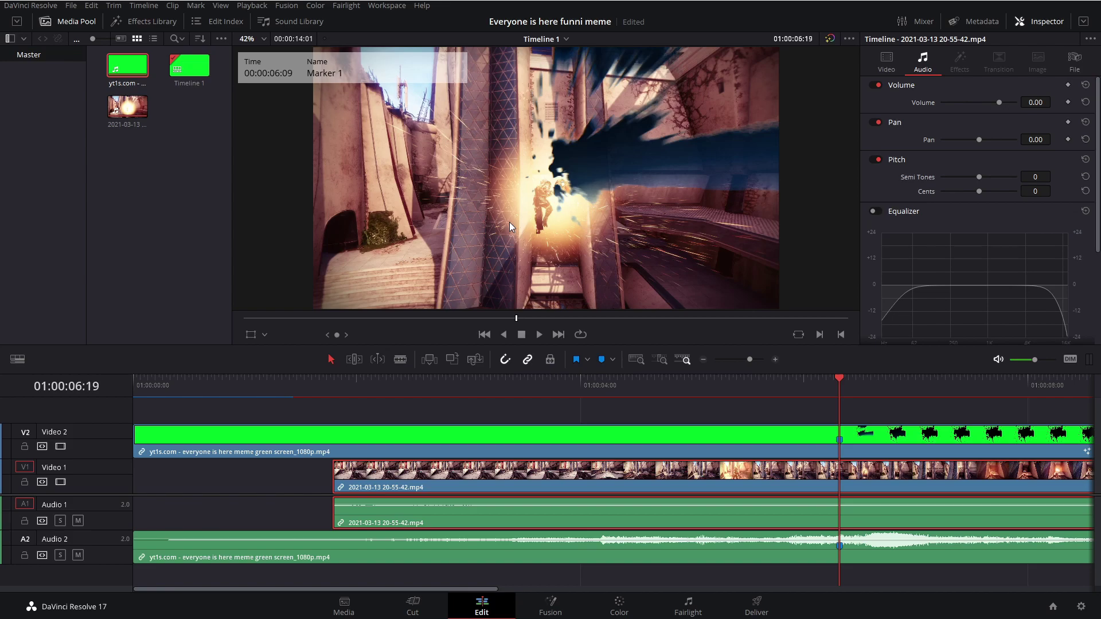
key("b")
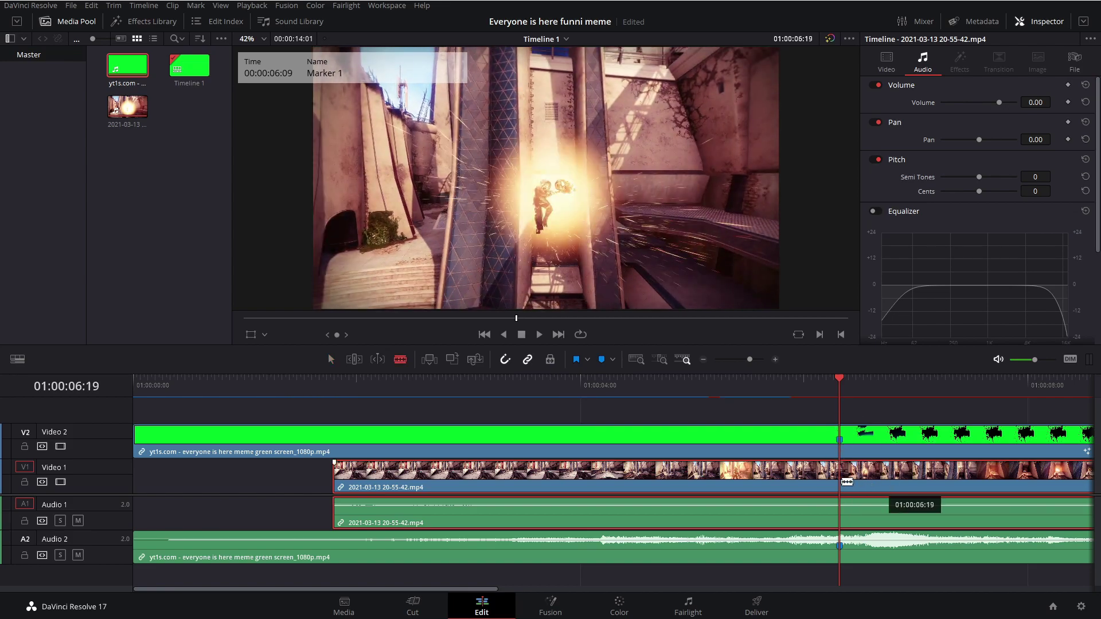
left_click(843, 471)
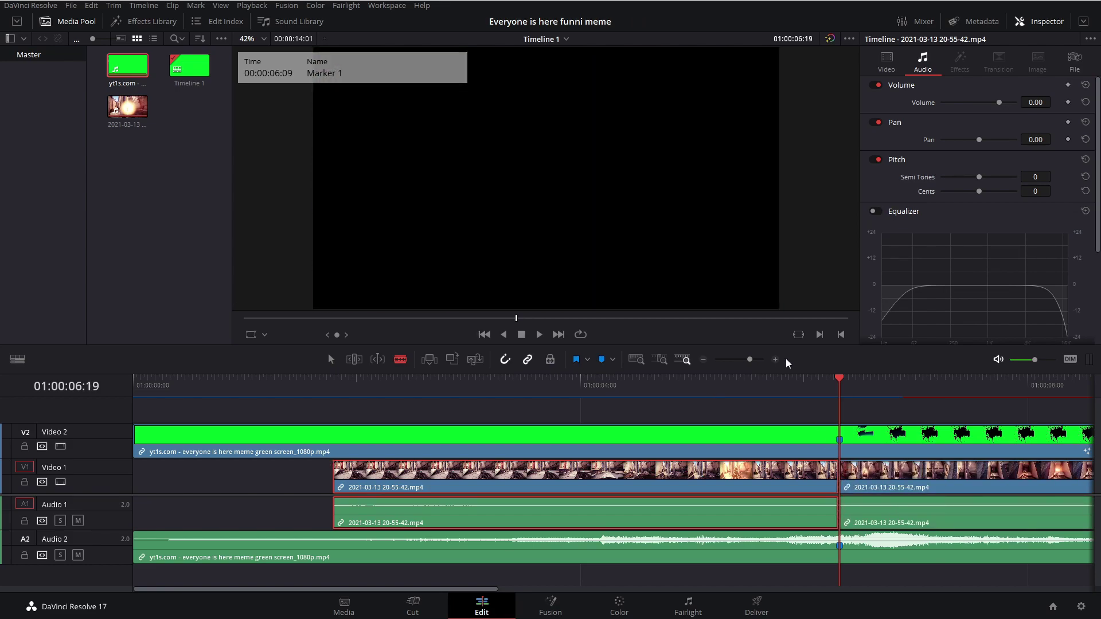
Split the gameplay clip again one frame later, at 01:00:06:20, to isolate a single frame
left_click_drag(750, 360, 767, 360)
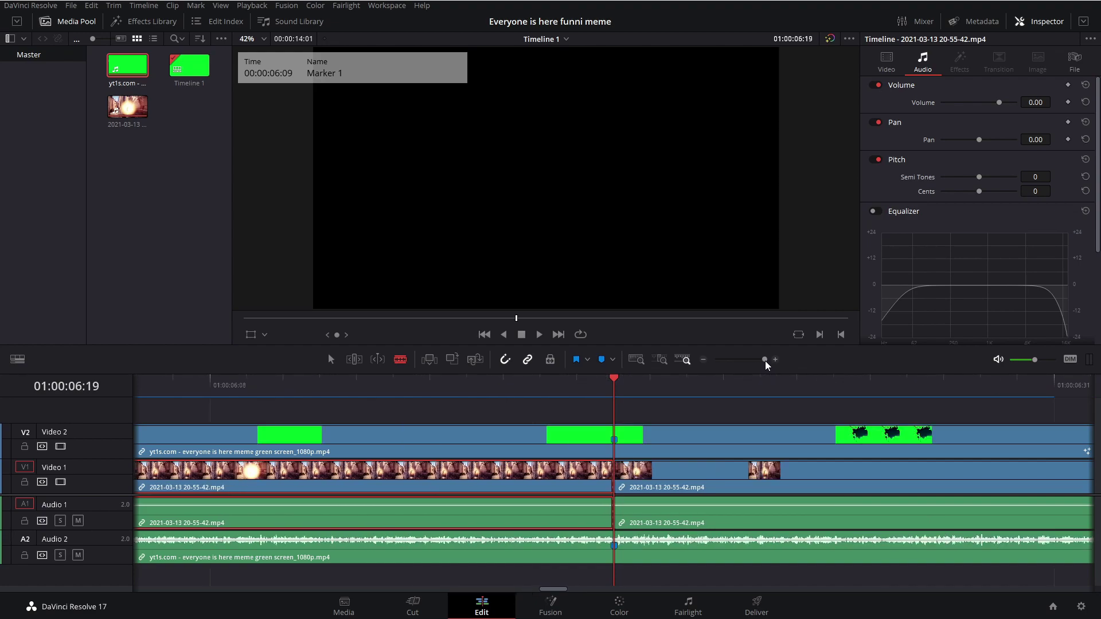
key("Right")
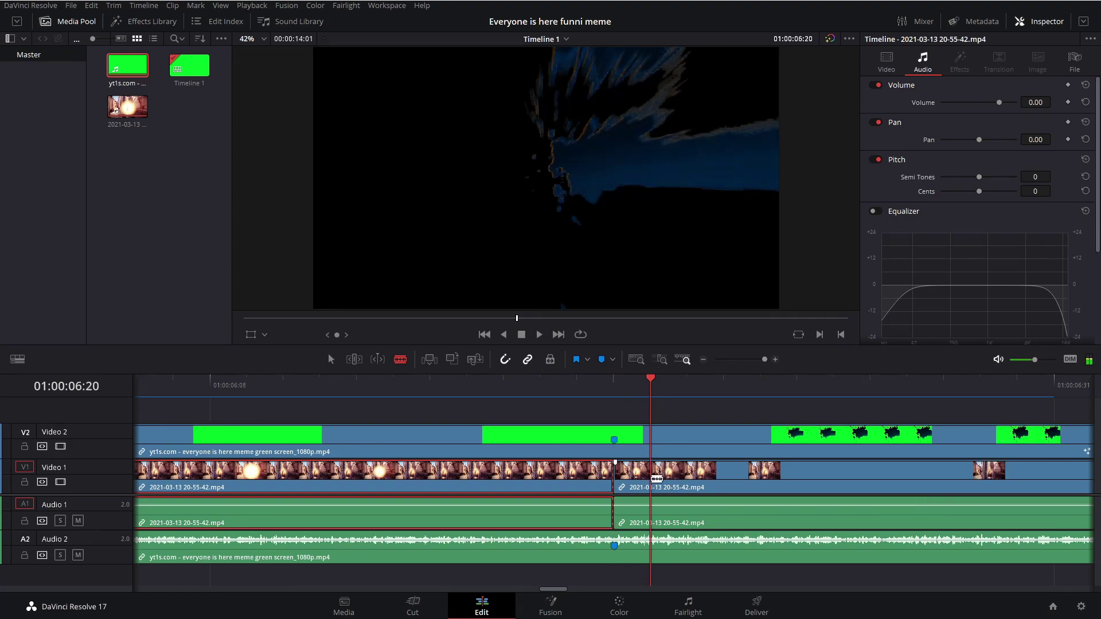
left_click(657, 479)
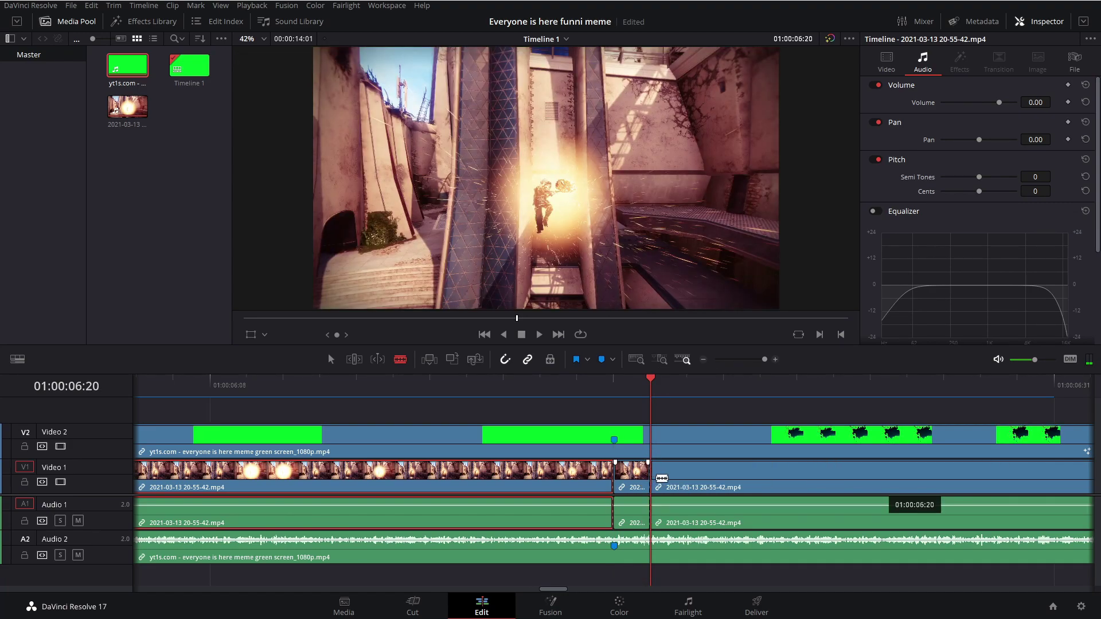
Delete the remaining gameplay segment that follows the isolated single frame, including its linked audio
left_click(331, 359)
left_click_drag(764, 360, 753, 360)
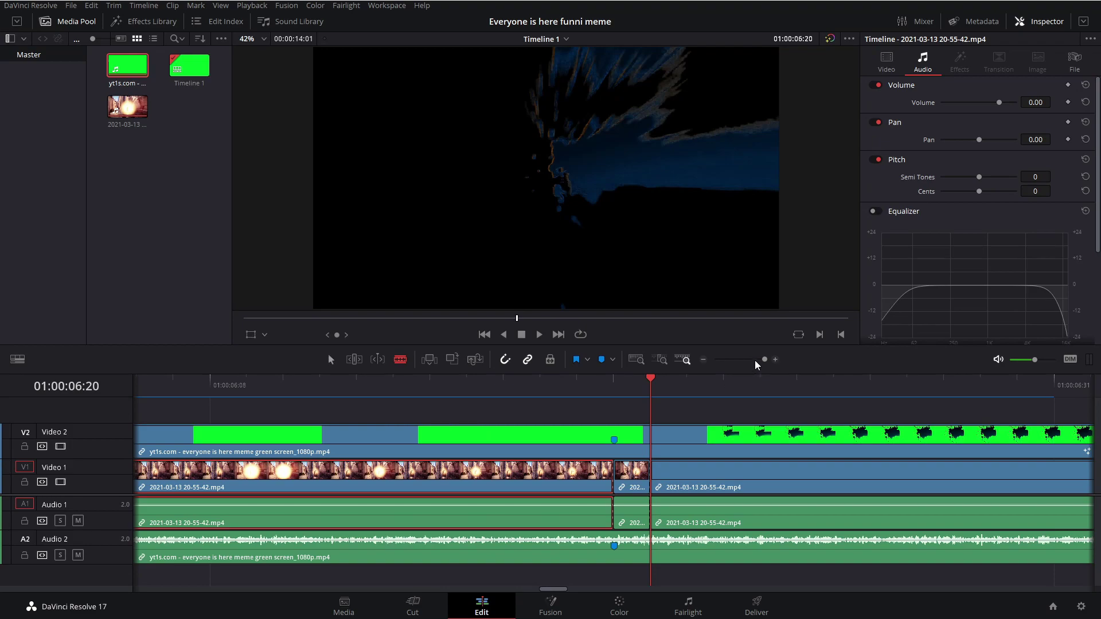
left_click_drag(784, 481, 1100, 480)
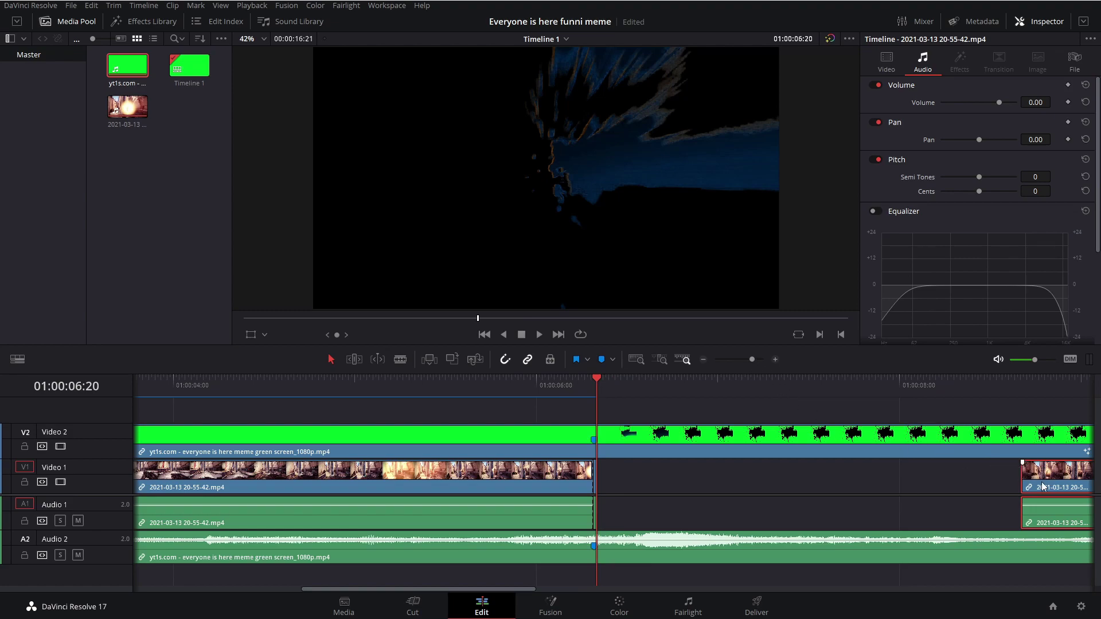
key("Delete")
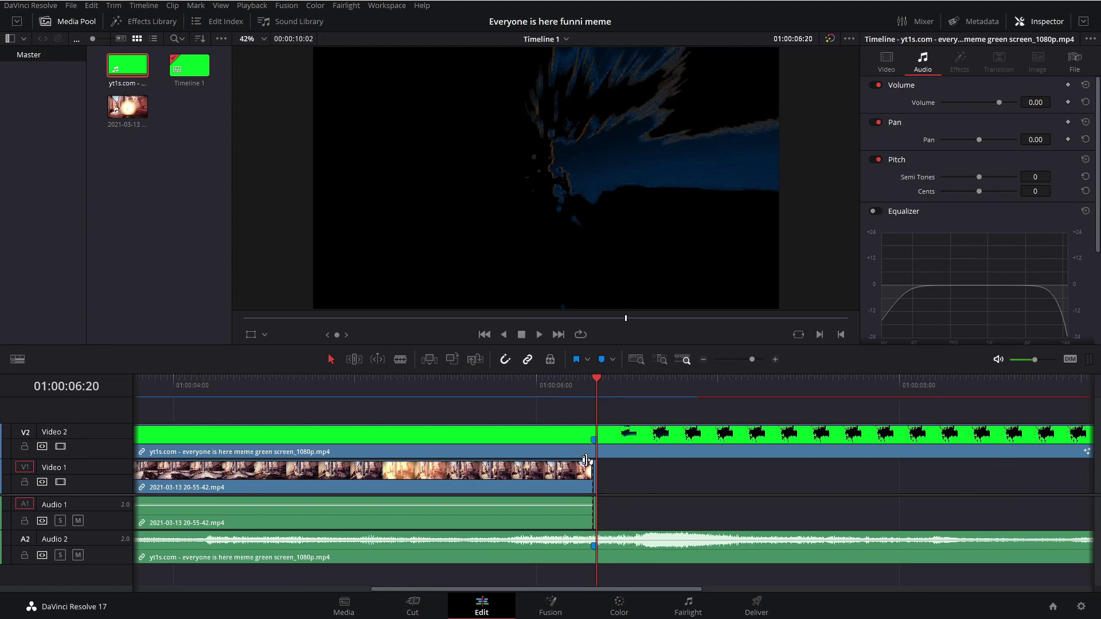
Turn the isolated single-frame gameplay segment into a freeze frame through its speed change direction, and save the project
left_click(758, 360)
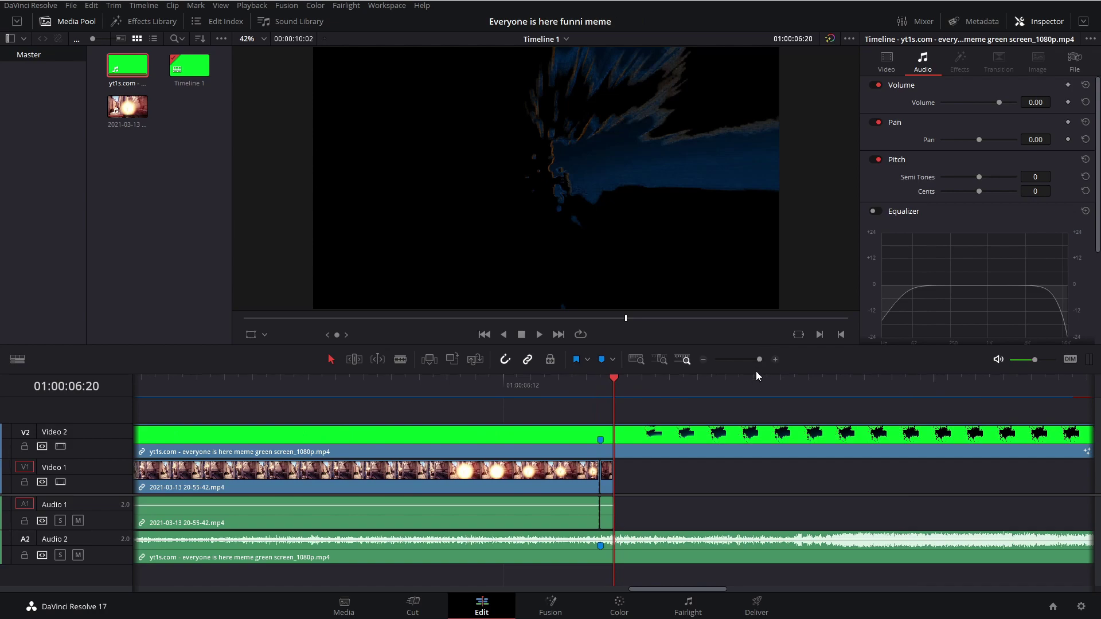
left_click(608, 481)
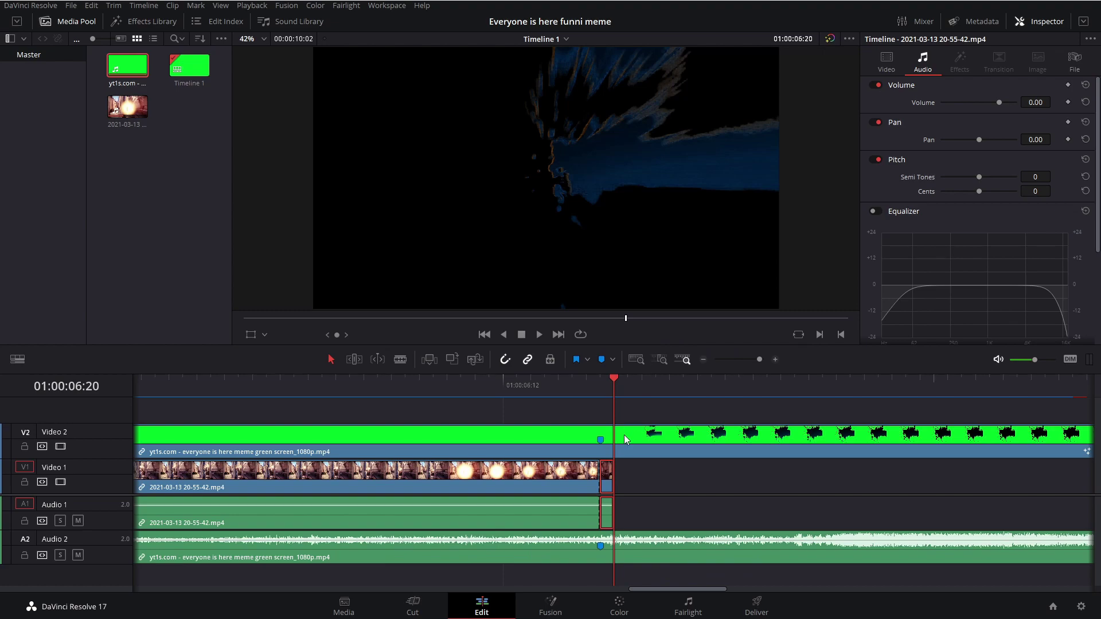
scroll(956, 250, "down", 3)
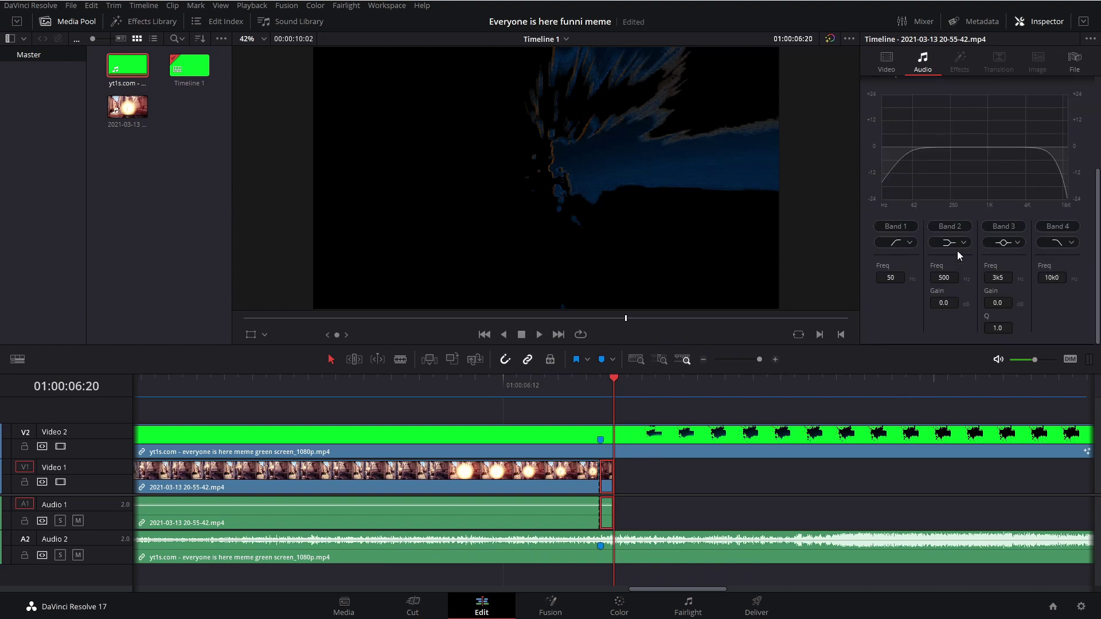
scroll(948, 105, "up", 2)
left_click(887, 60)
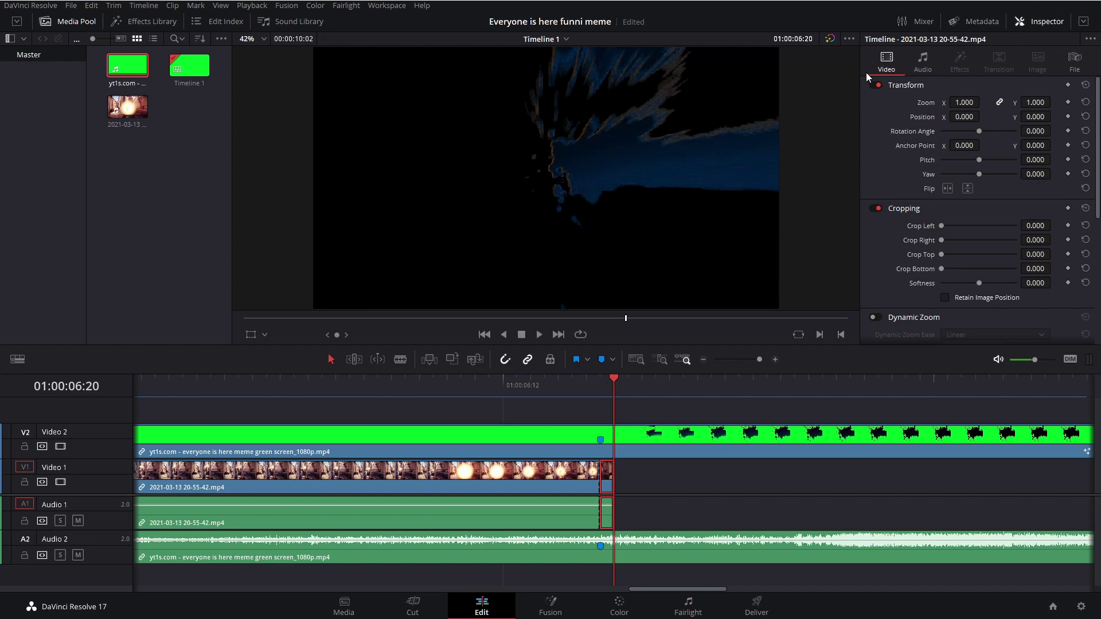
scroll(886, 221, "down", 5)
left_click(910, 186)
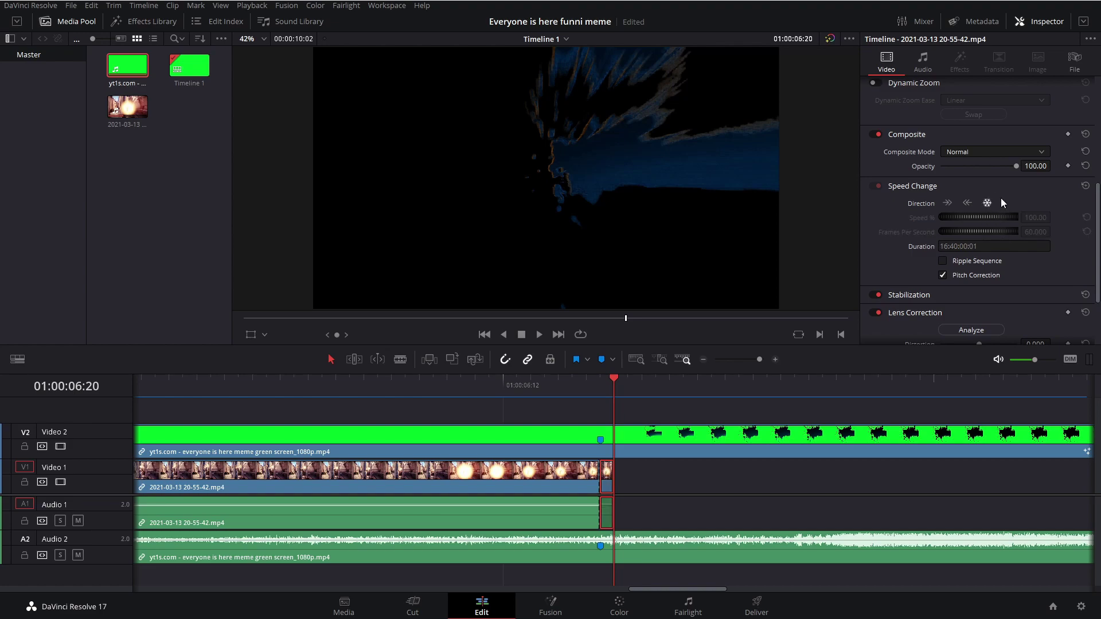
key("ctrl+s")
Extend the frozen gameplay segment on Video 1 so that it ends at 01:00:08:23
left_click_drag(617, 384, 709, 391)
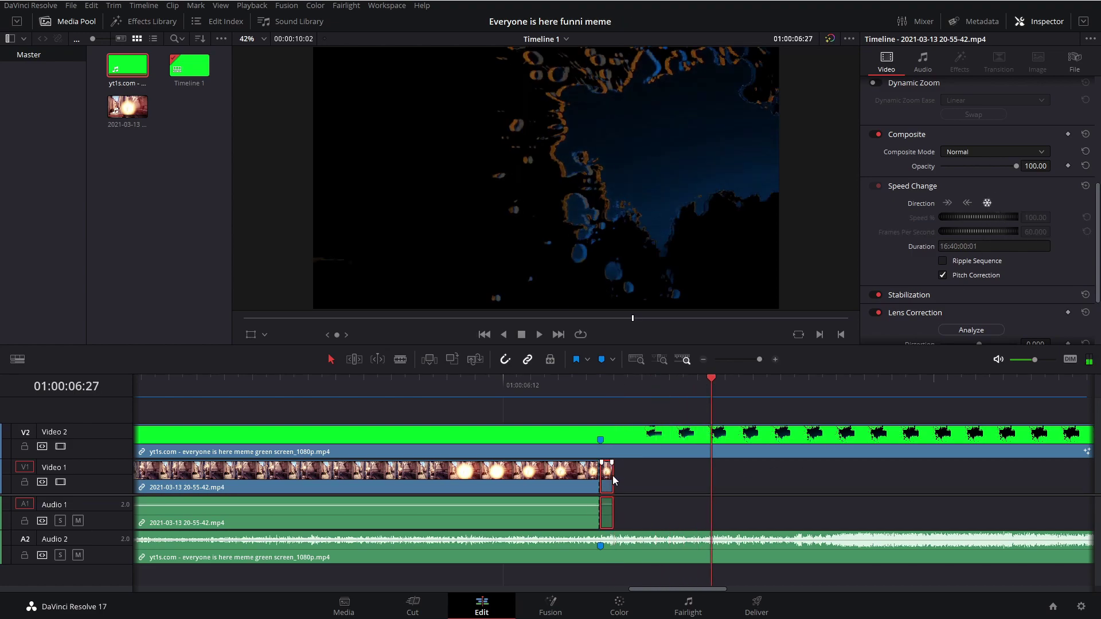
left_click_drag(754, 359, 767, 359)
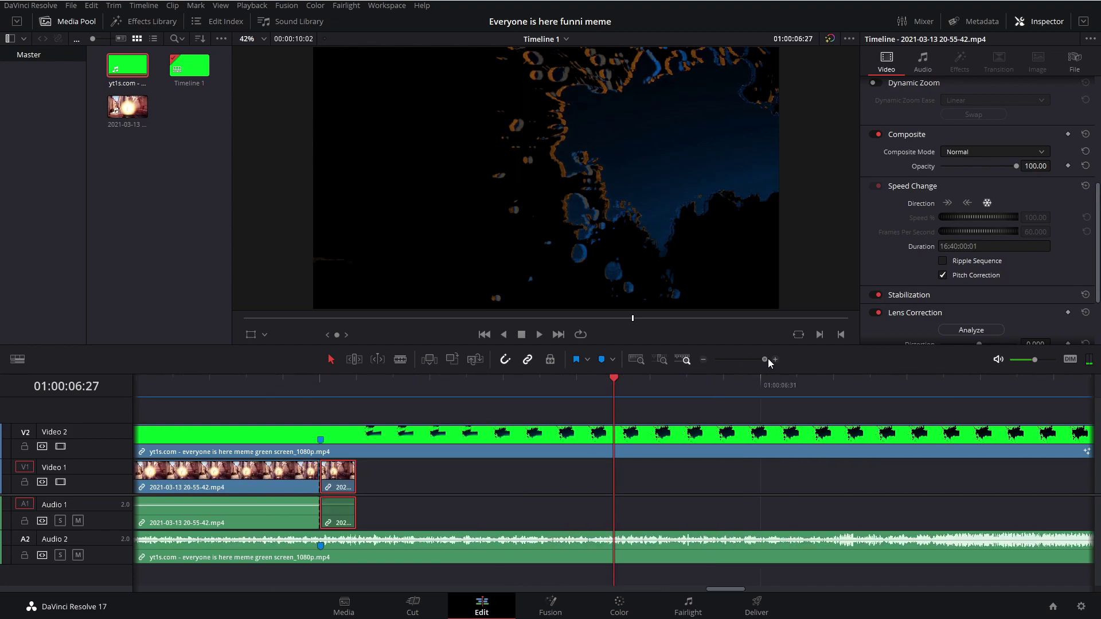
left_click_drag(350, 478, 941, 476)
left_click_drag(765, 362, 746, 362)
scroll(455, 476, "up", 1)
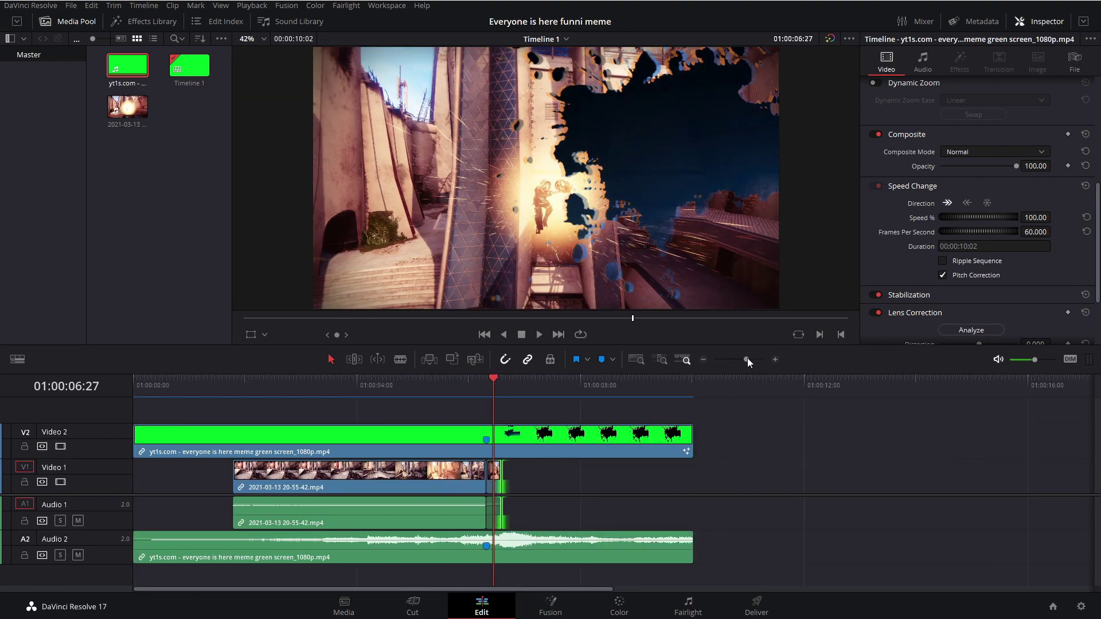
left_click_drag(747, 361, 751, 361)
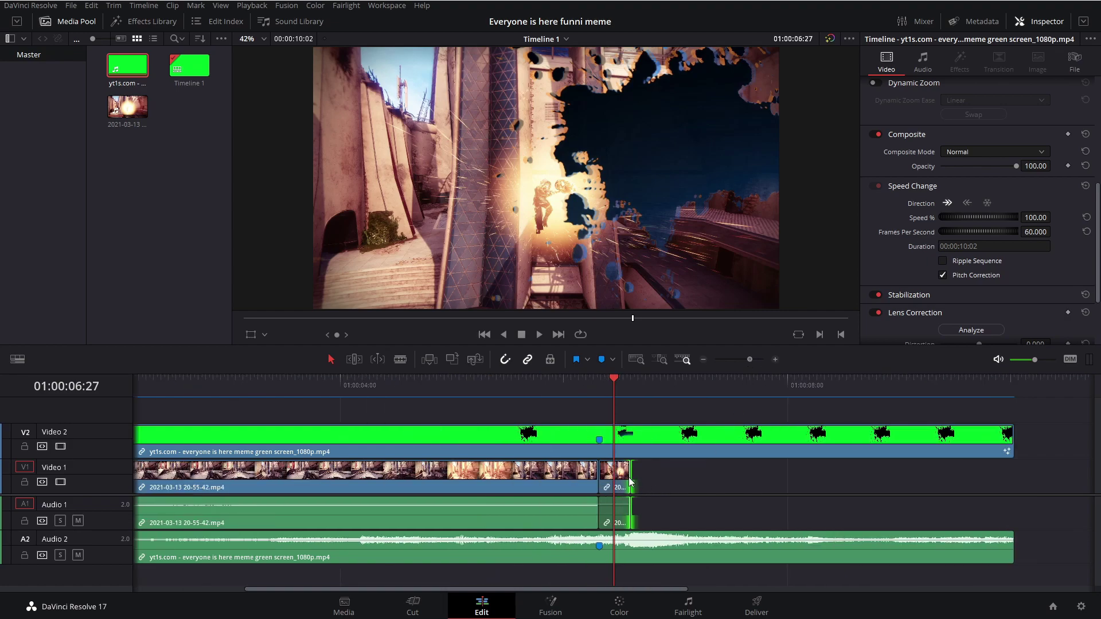
left_click_drag(617, 400, 829, 393)
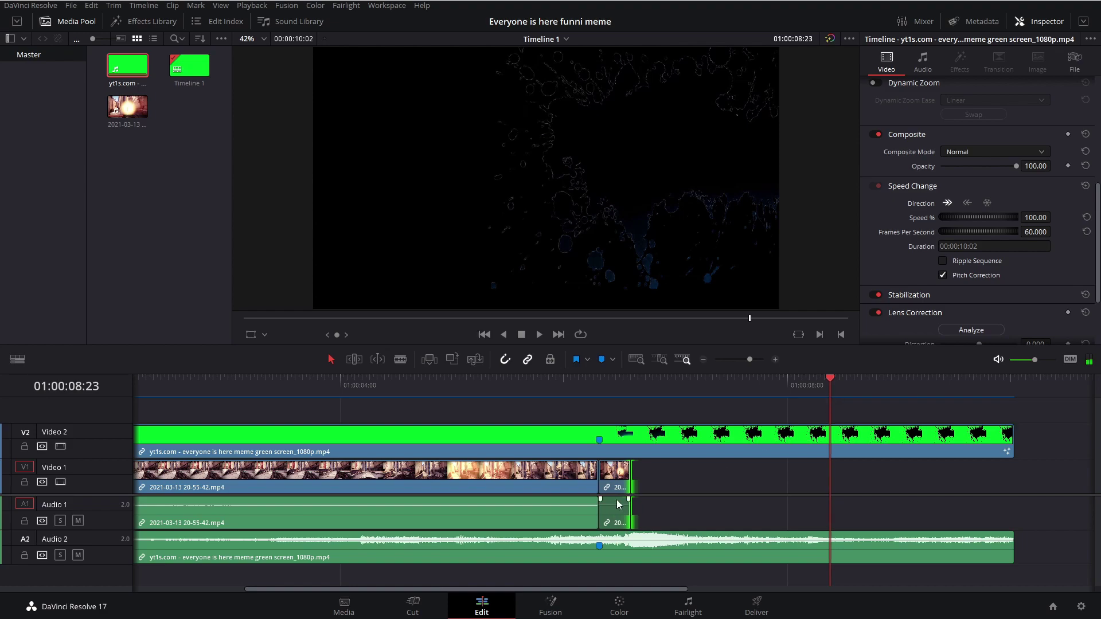
left_click_drag(630, 482, 830, 482)
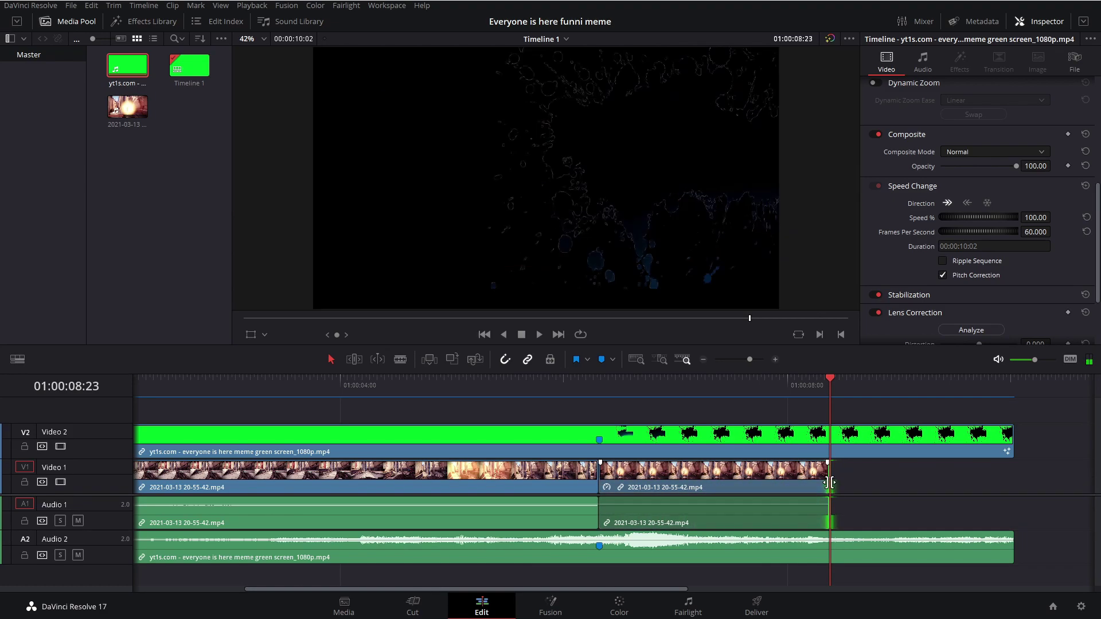
Split the green-screen clip at 01:00:08:23 and delete the part after it, including its linked audio
key("ctrl+b")
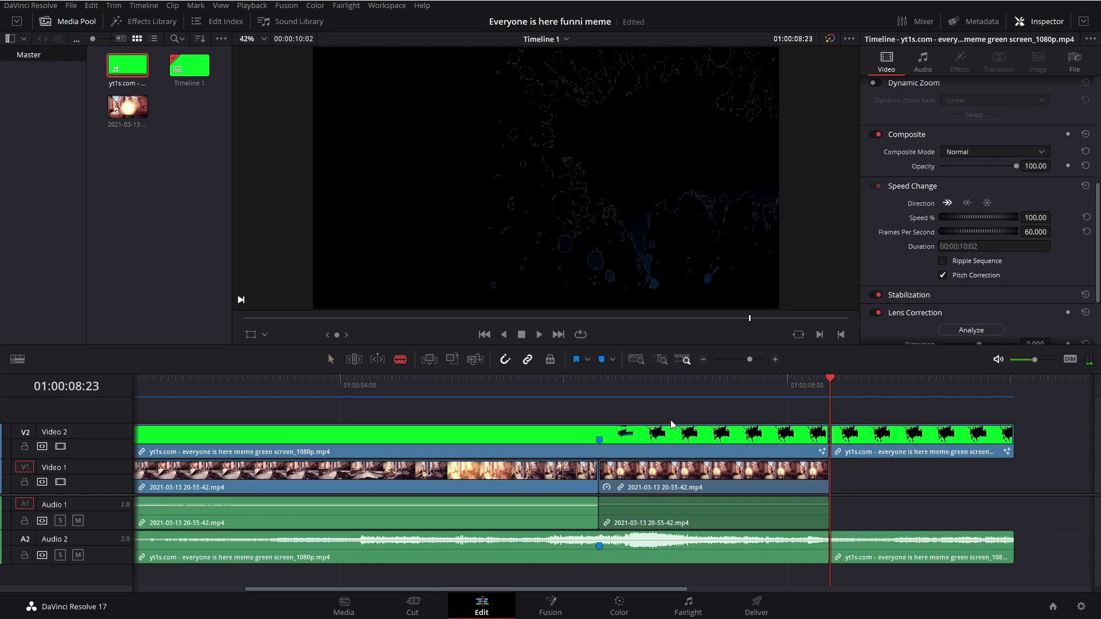
left_click(918, 448)
key("Delete")
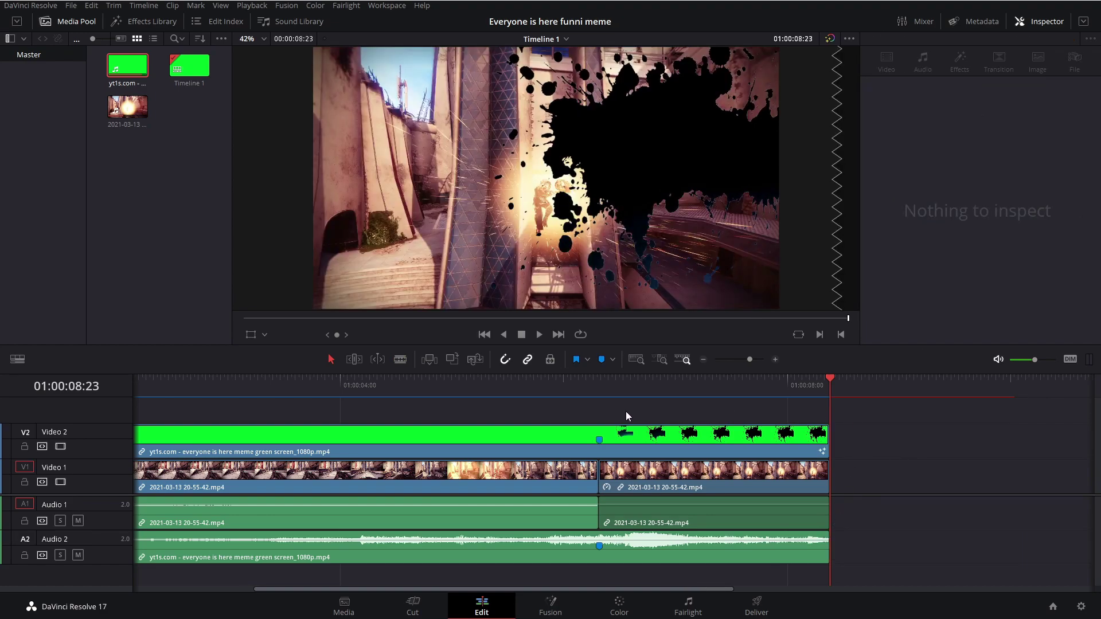
Play back the timeline from before the freeze to review how the splash overlay lands on the frozen frame
left_click(597, 393)
key("space")
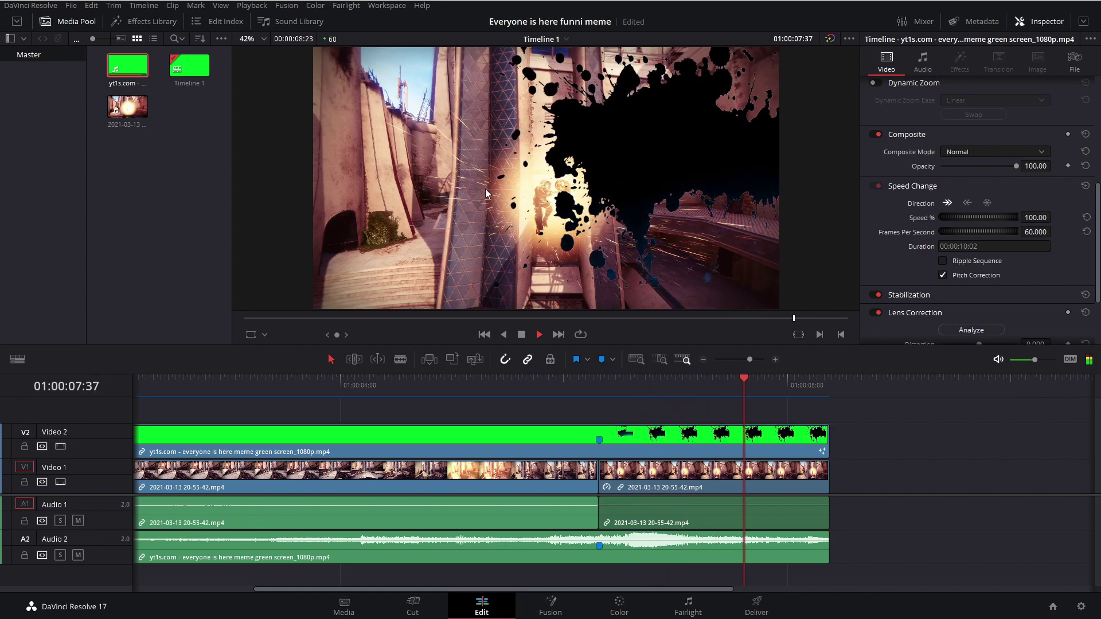
left_click(561, 390)
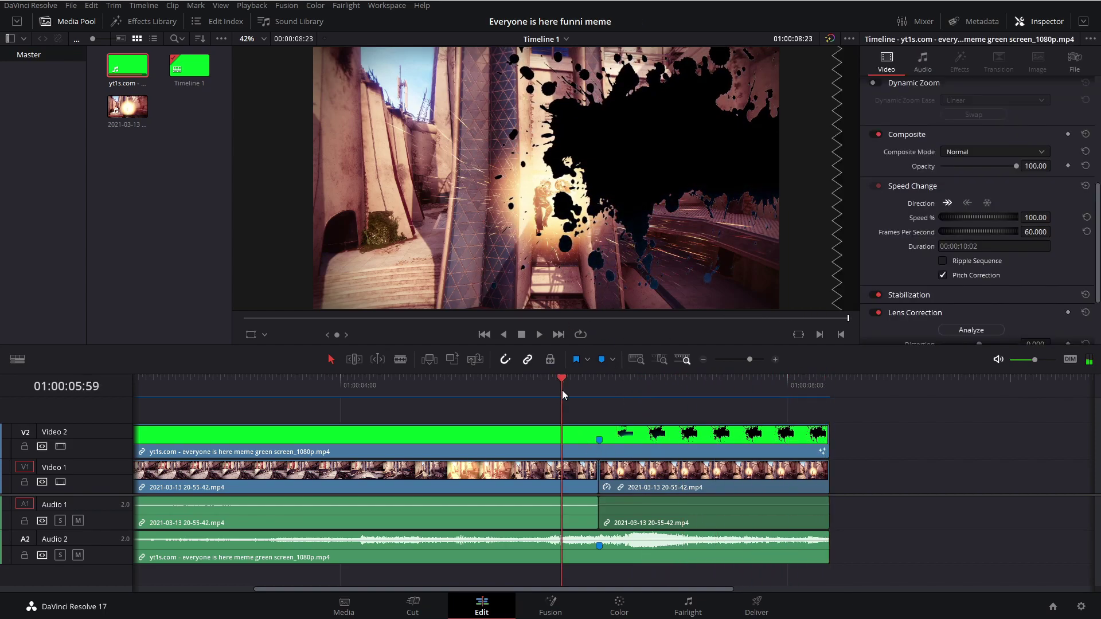
key("space")
key("space")
left_click(216, 398)
key("space")
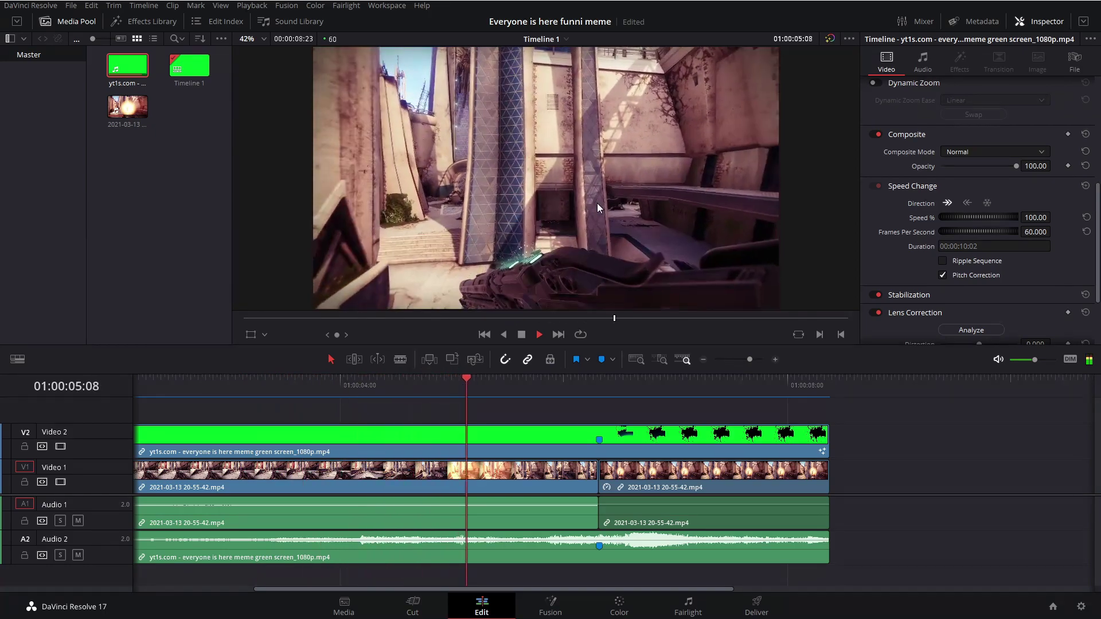
key("space")
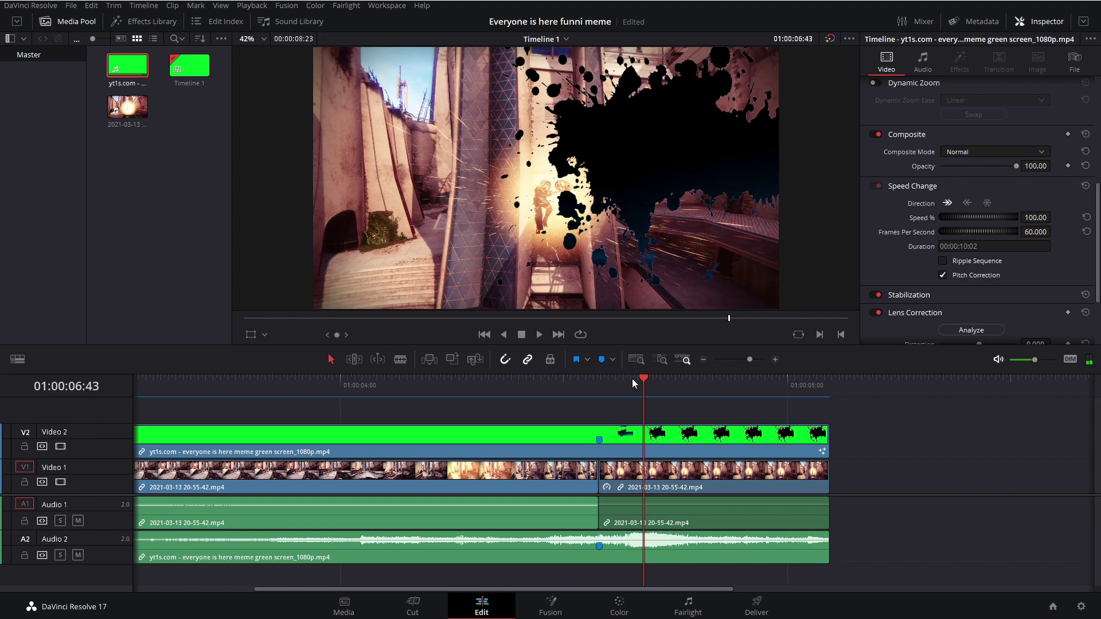
Move the playhead to the marker at 01:00:06:19 and bring up the frozen gameplay clip on the Color page
left_click_drag(632, 379, 605, 380)
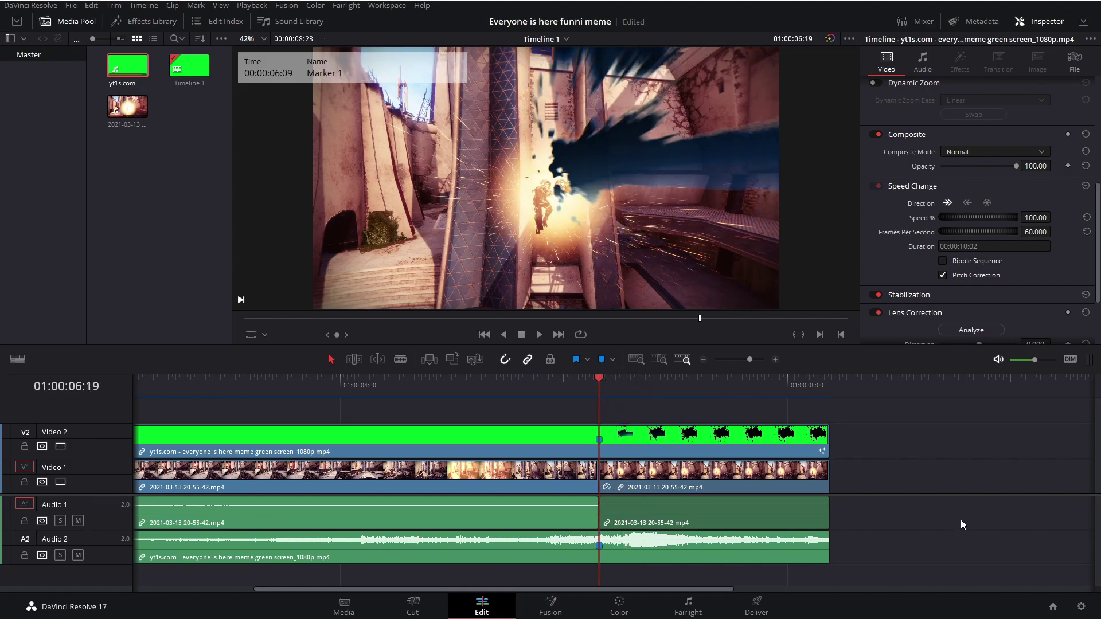
left_click(720, 480)
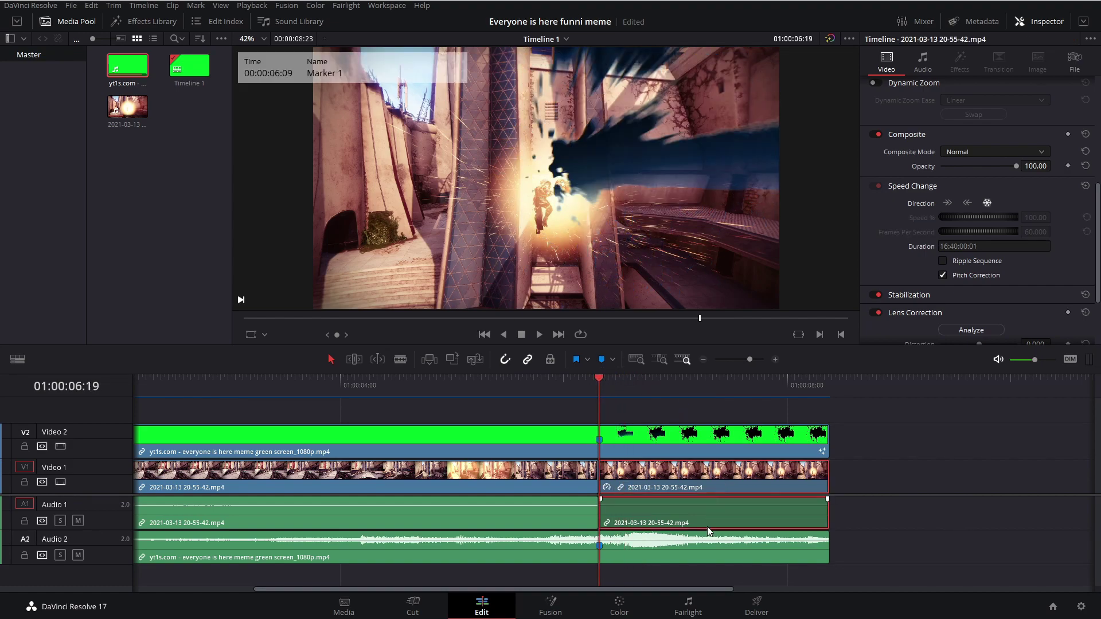
left_click(647, 614)
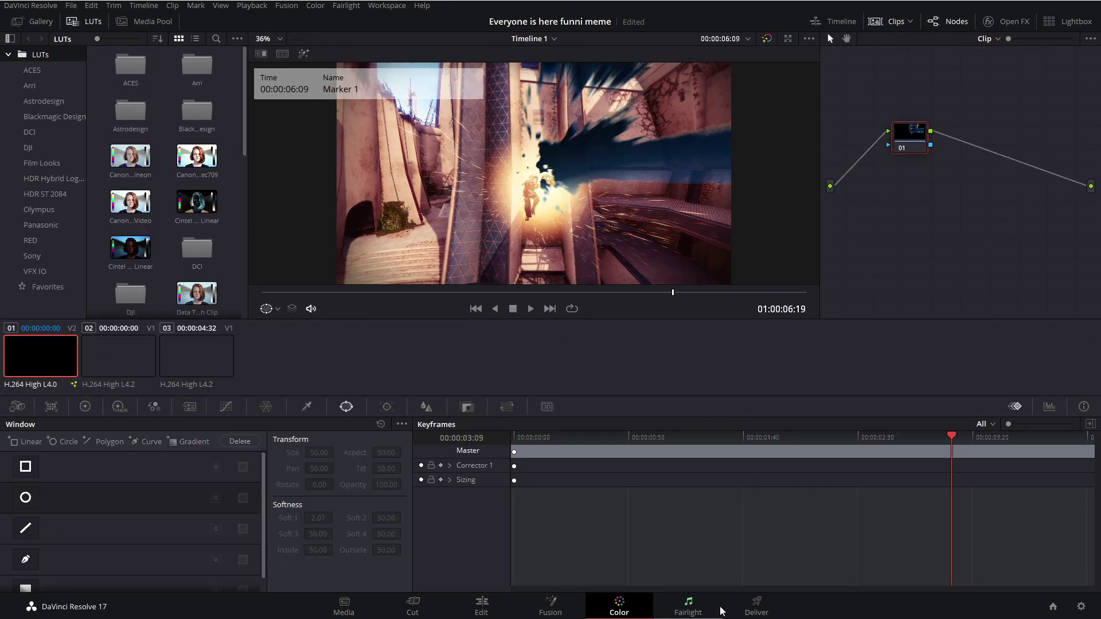
left_click(192, 360)
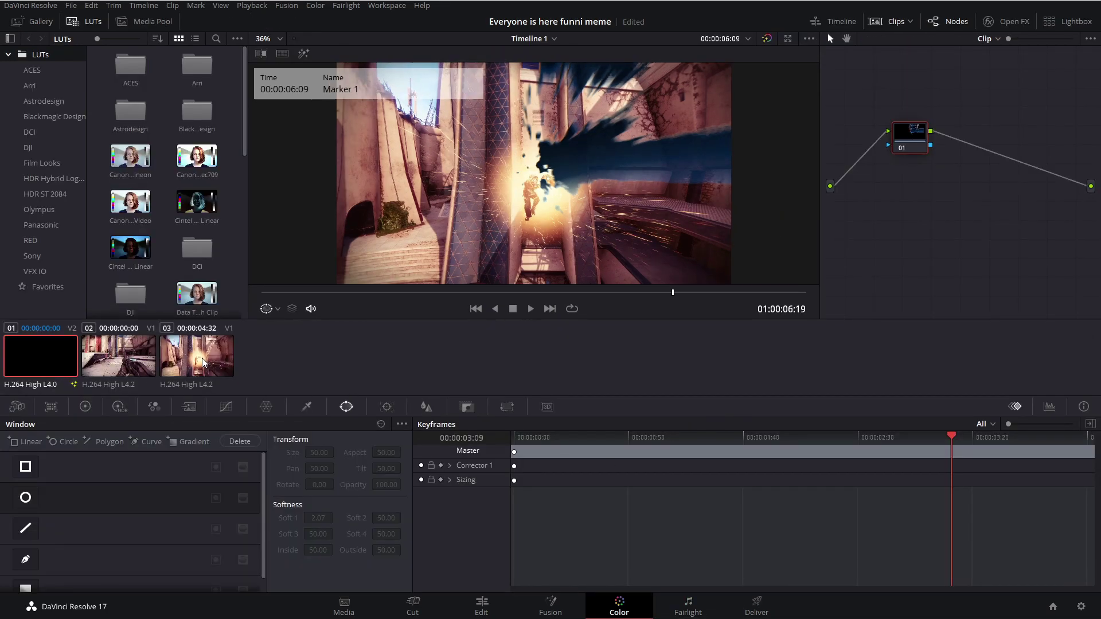
left_click(25, 359)
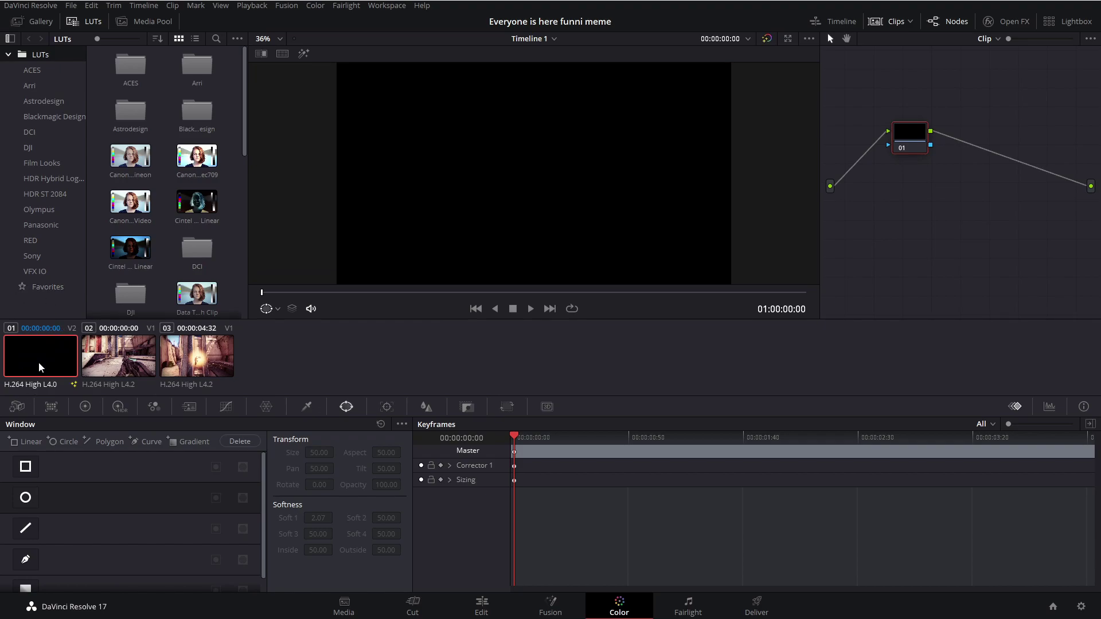
left_click(178, 366)
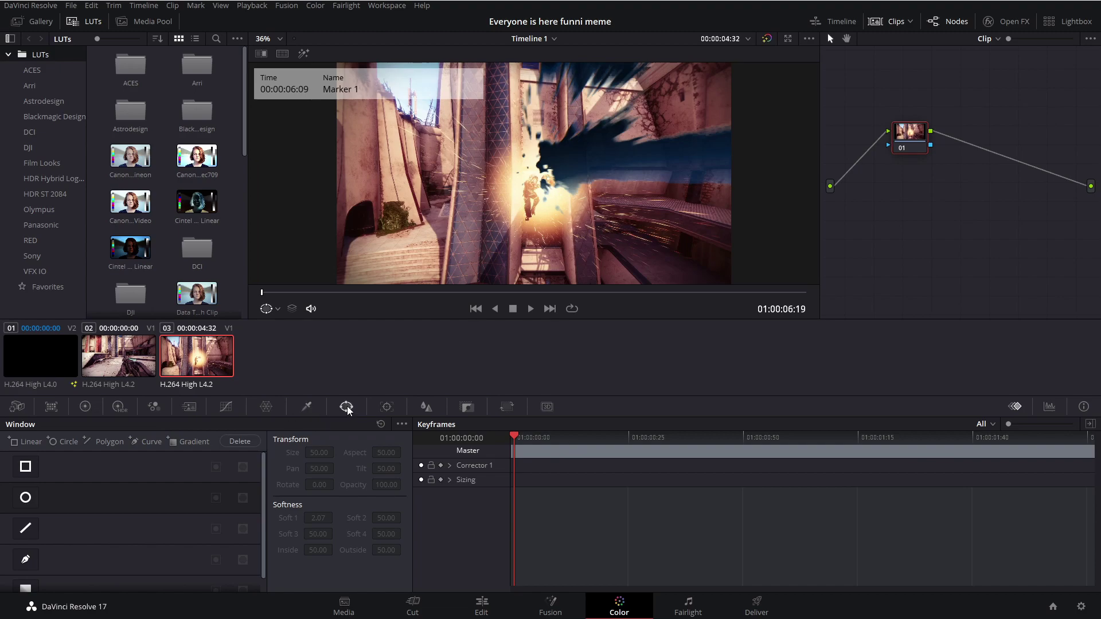
Add a curve window to the frozen clip's node, then add an alpha output and connect the node's alpha to it
left_click(154, 445)
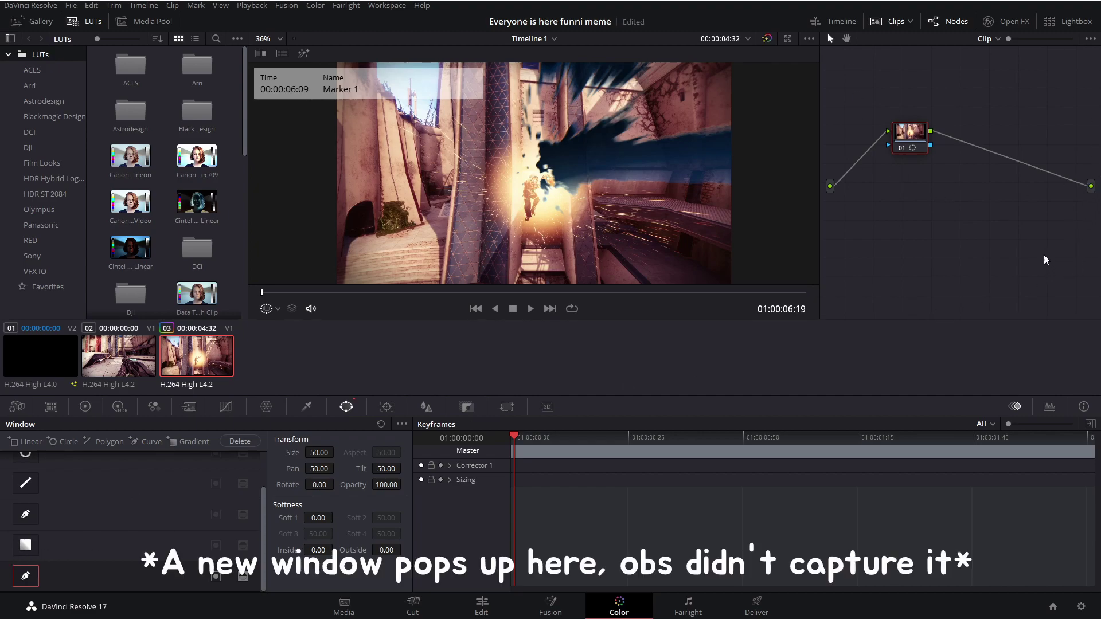
left_click(1043, 256)
left_click_drag(931, 145, 1091, 208)
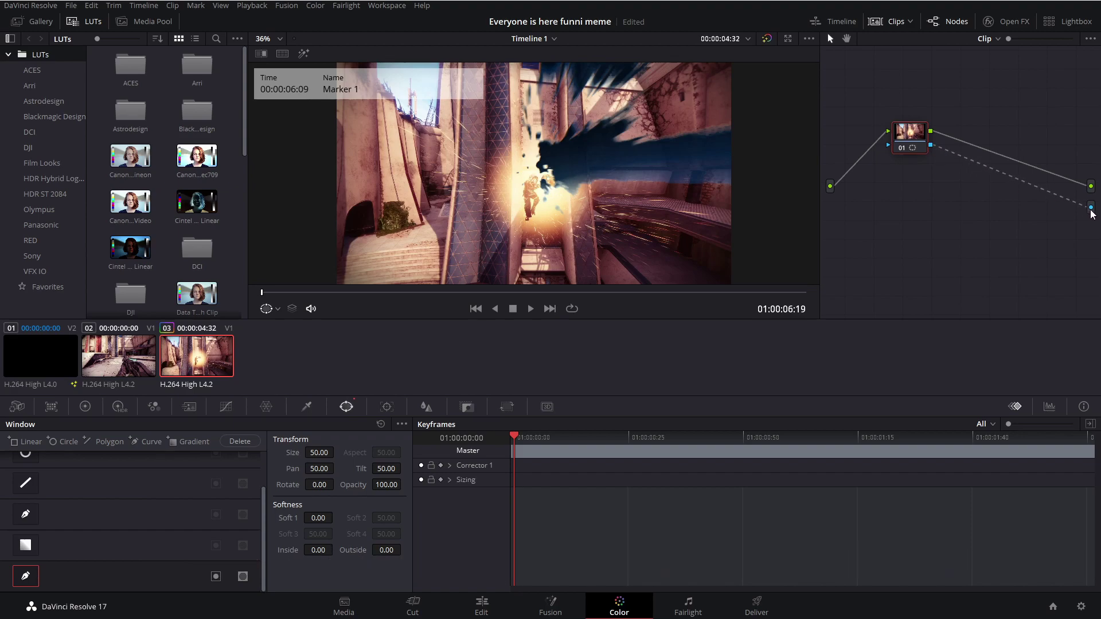
Disable the Video 2 track on the Edit page to hide the splash, and return to the Color page
mouse_move(518, 226)
left_mouse_down()
mouse_move(502, 282)
mouse_move(535, 224)
left_mouse_up()
scroll(538, 228, "up", 8)
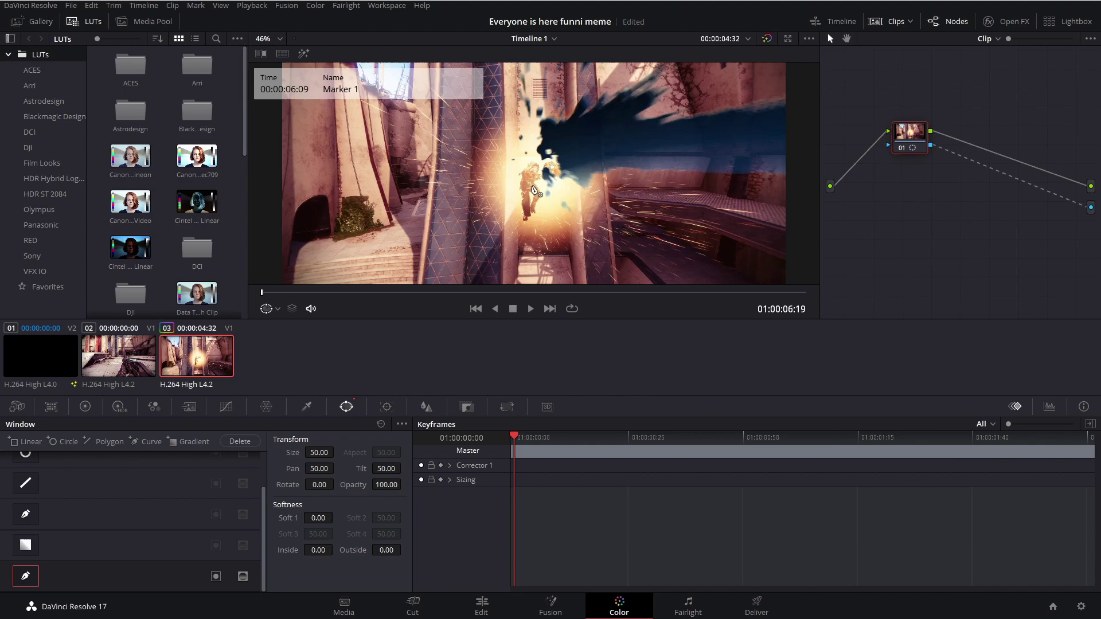
scroll(564, 193, "down", 6)
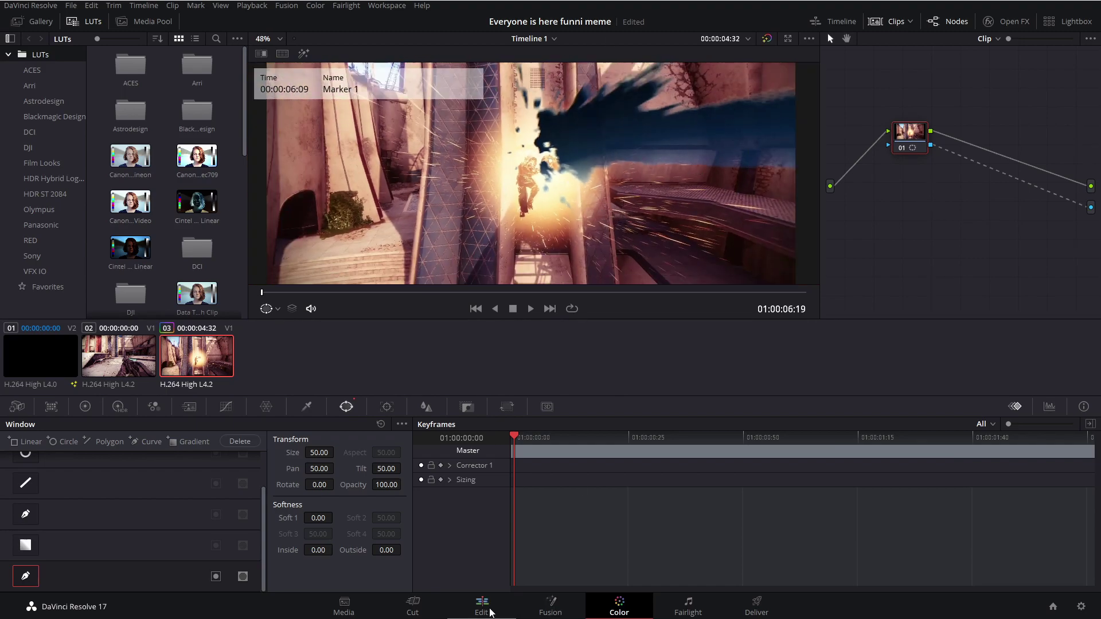
left_click(485, 605)
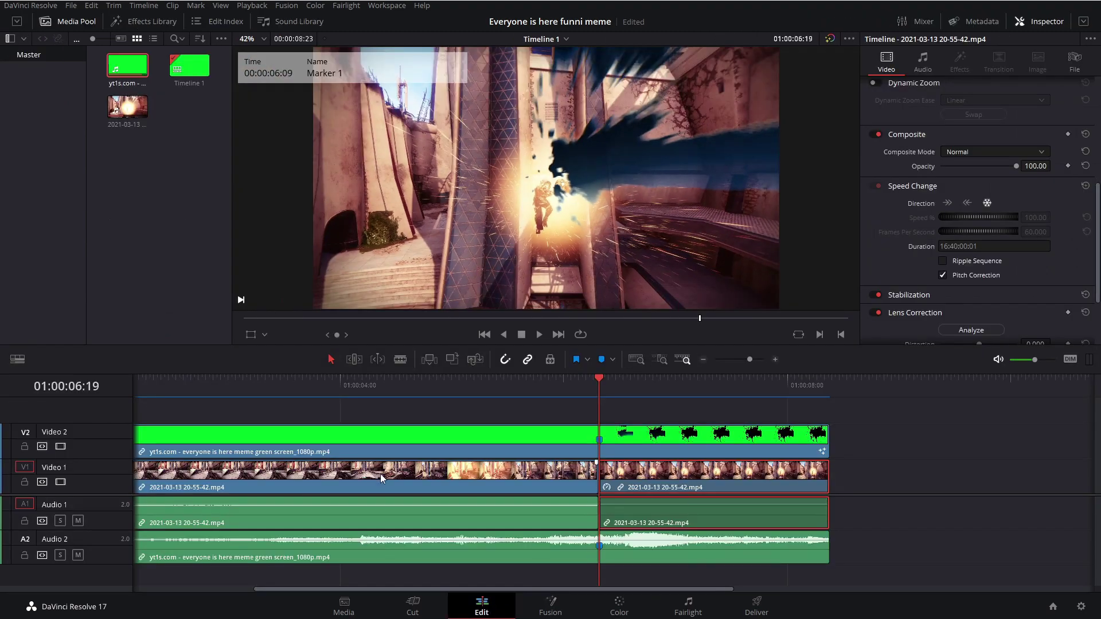
left_click(59, 447)
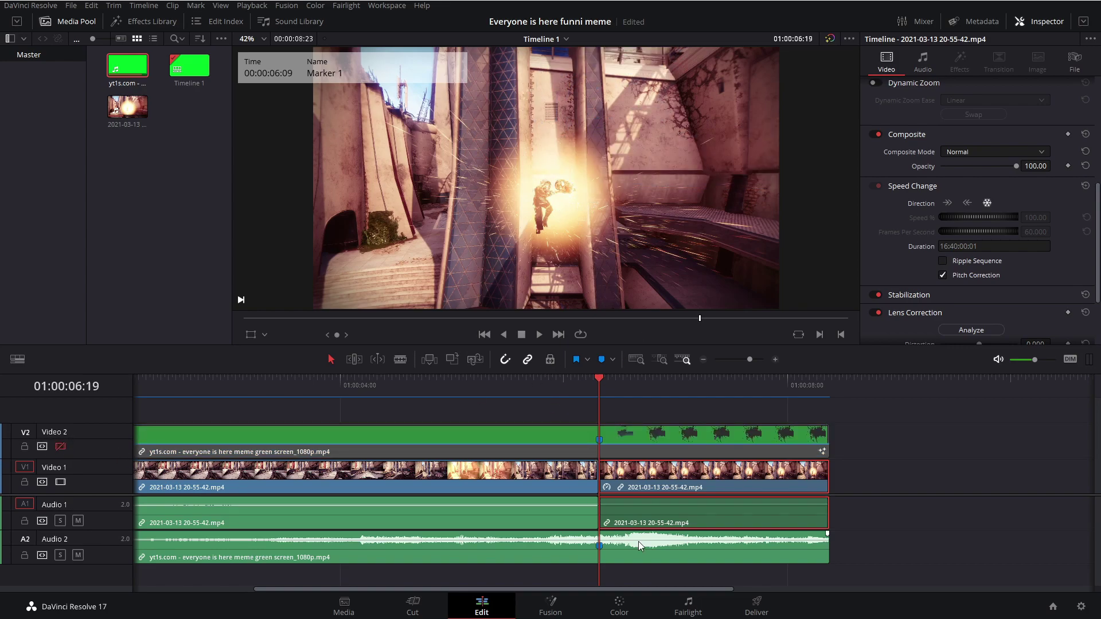
left_click(618, 605)
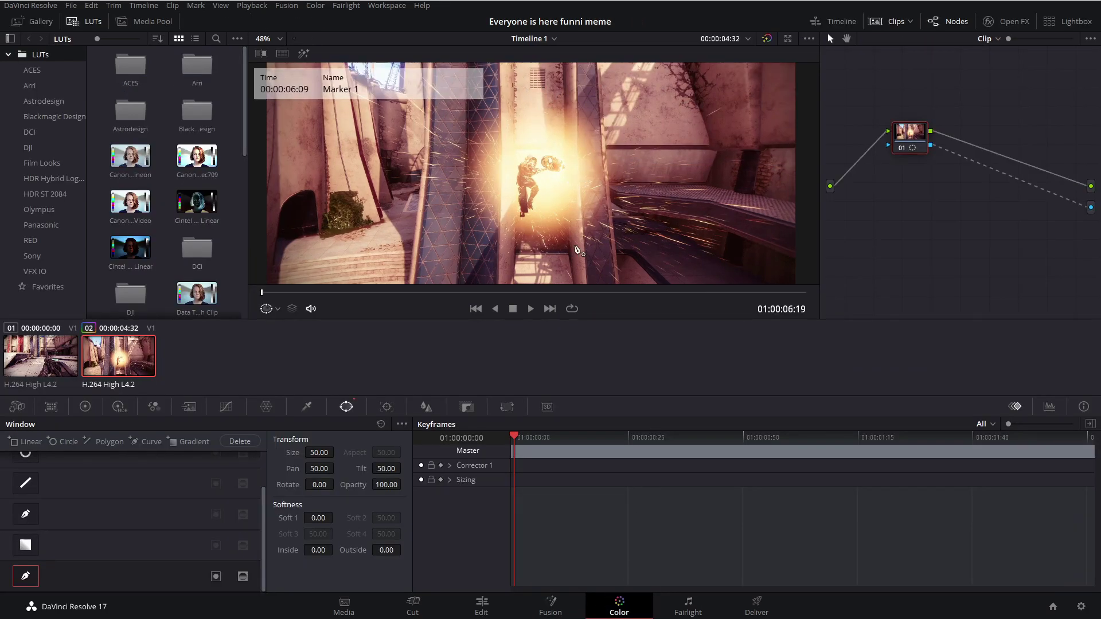
Start the curve mask around the sole of the character's lower boot, bending the line to follow its rounded edge
scroll(577, 249, "up", 5)
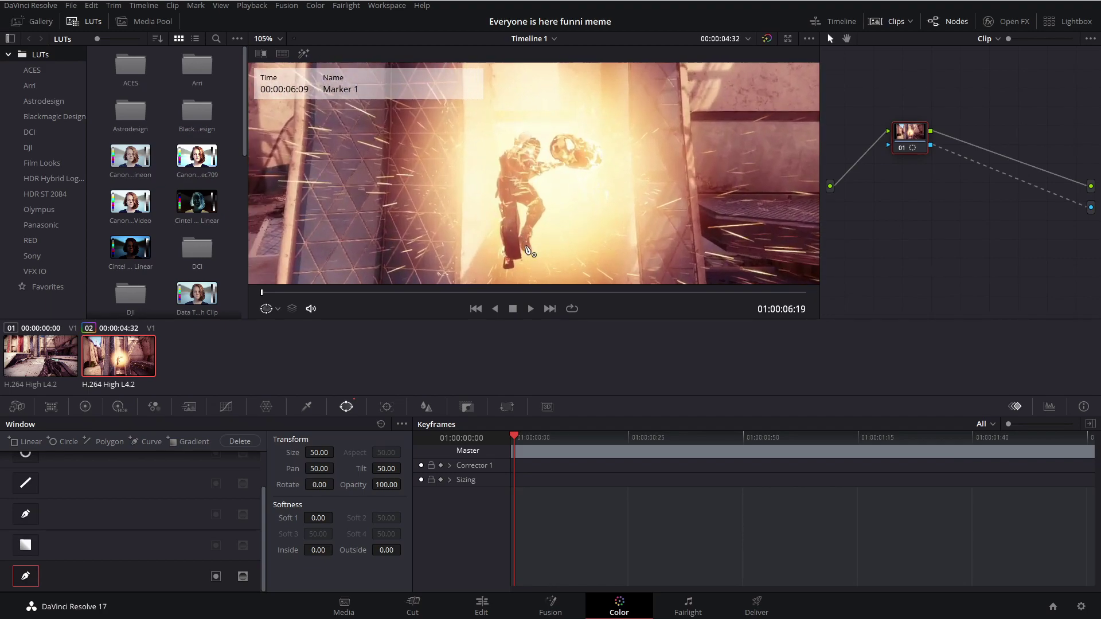
scroll(528, 250, "up", 10)
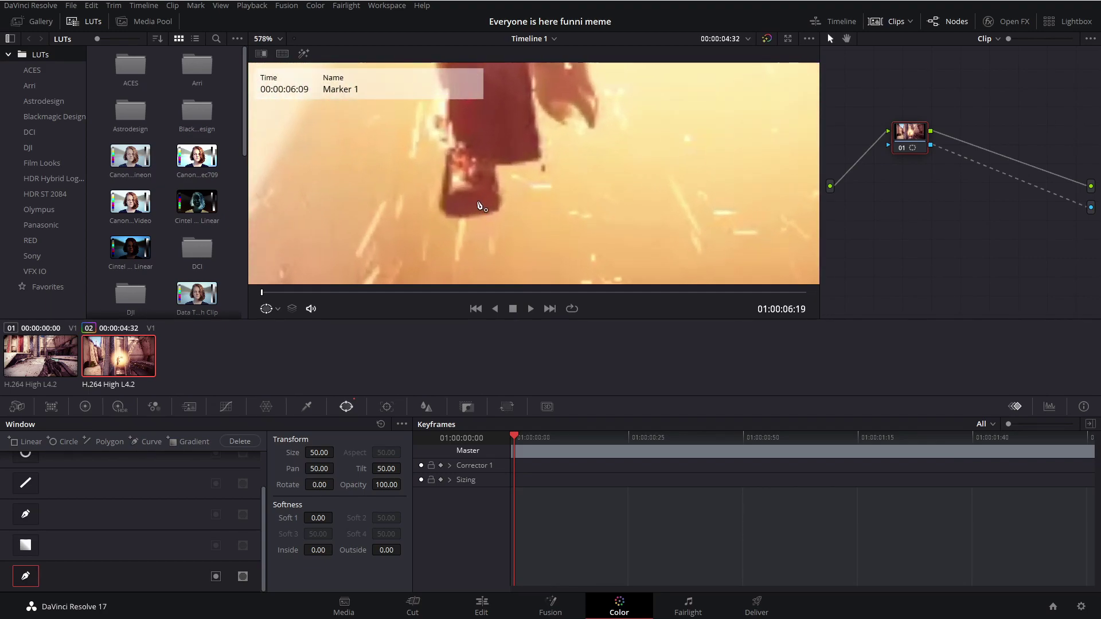
scroll(481, 205, "up", 1)
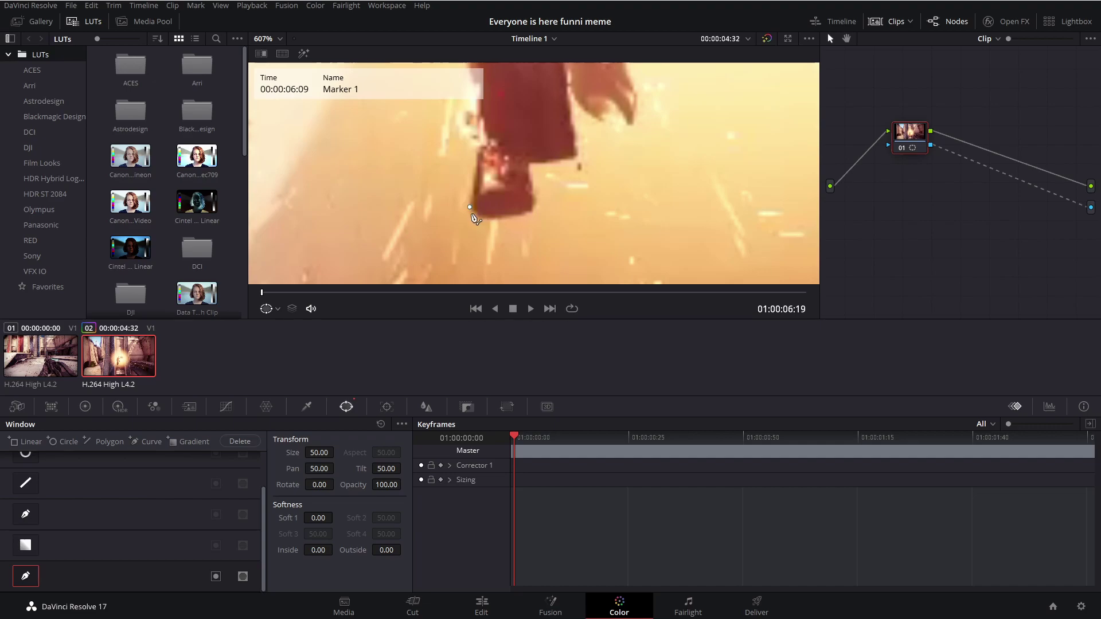
left_click(470, 207)
left_click_drag(503, 219, 532, 219)
left_click(535, 207)
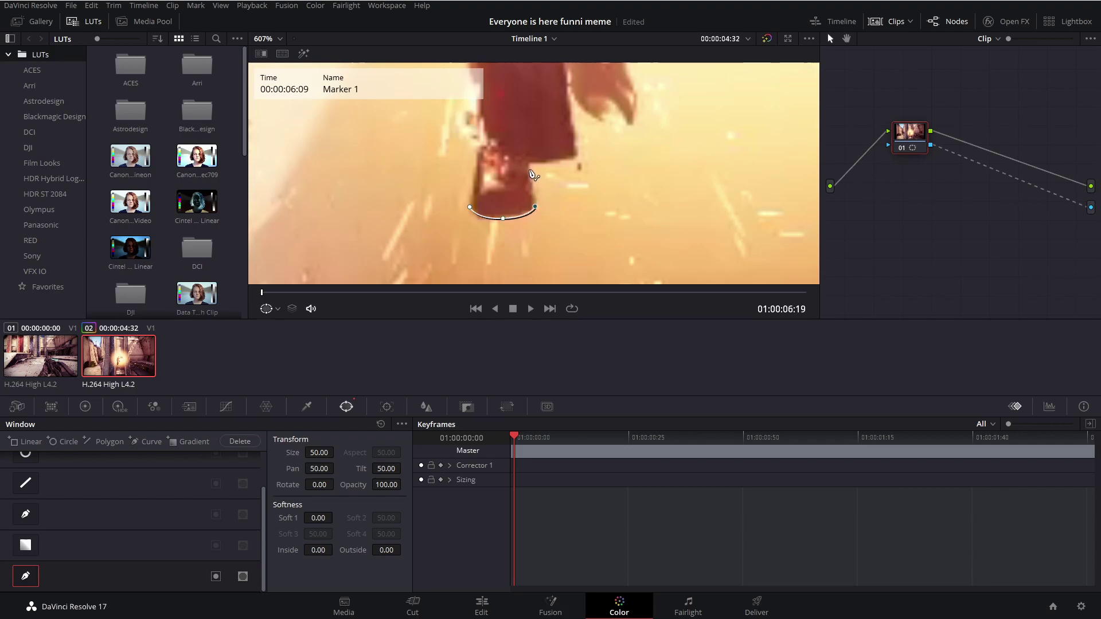
Continue the curve mask up the side of the boot and out along the hem of the trouser leg
scroll(590, 185, "down", 10)
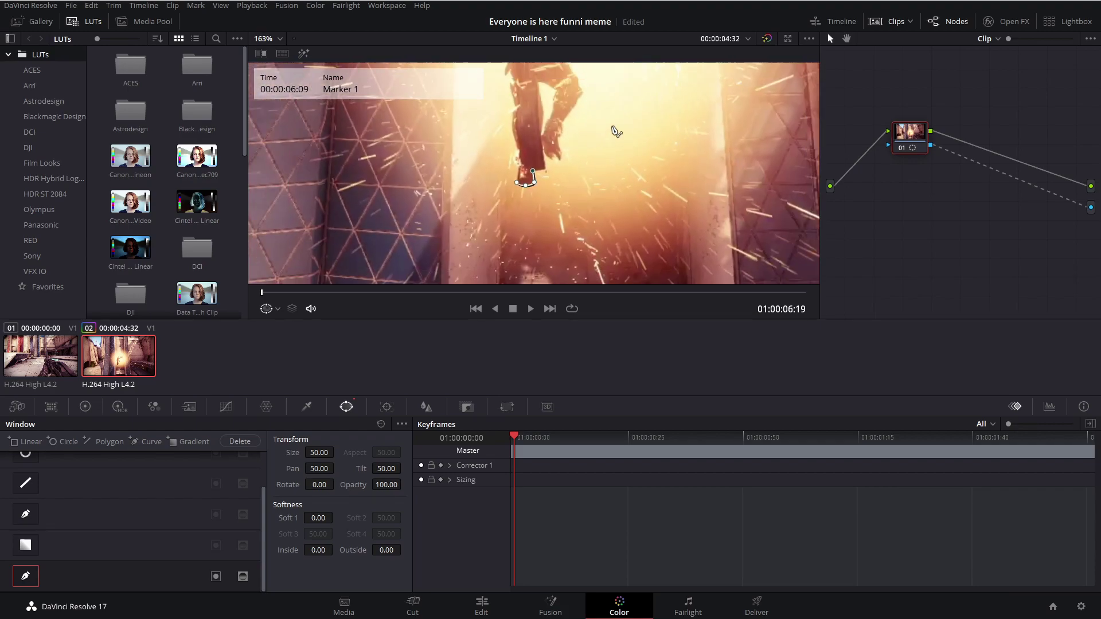
scroll(571, 197, "down", 3)
left_click_drag(568, 215, 595, 119)
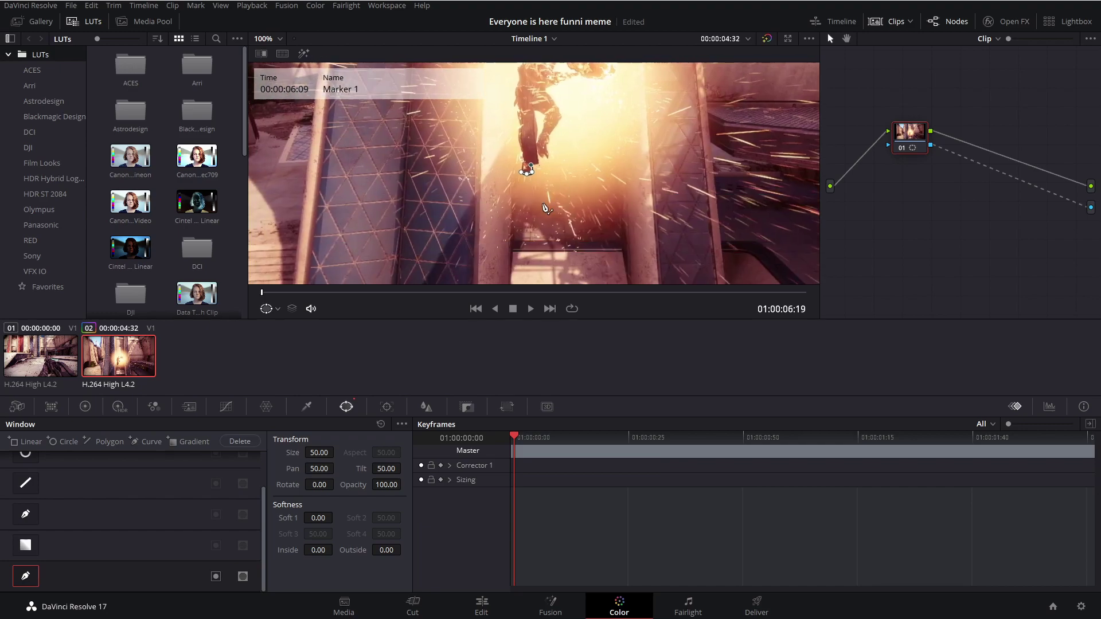
scroll(545, 171, "up", 4)
scroll(555, 181, "up", 7)
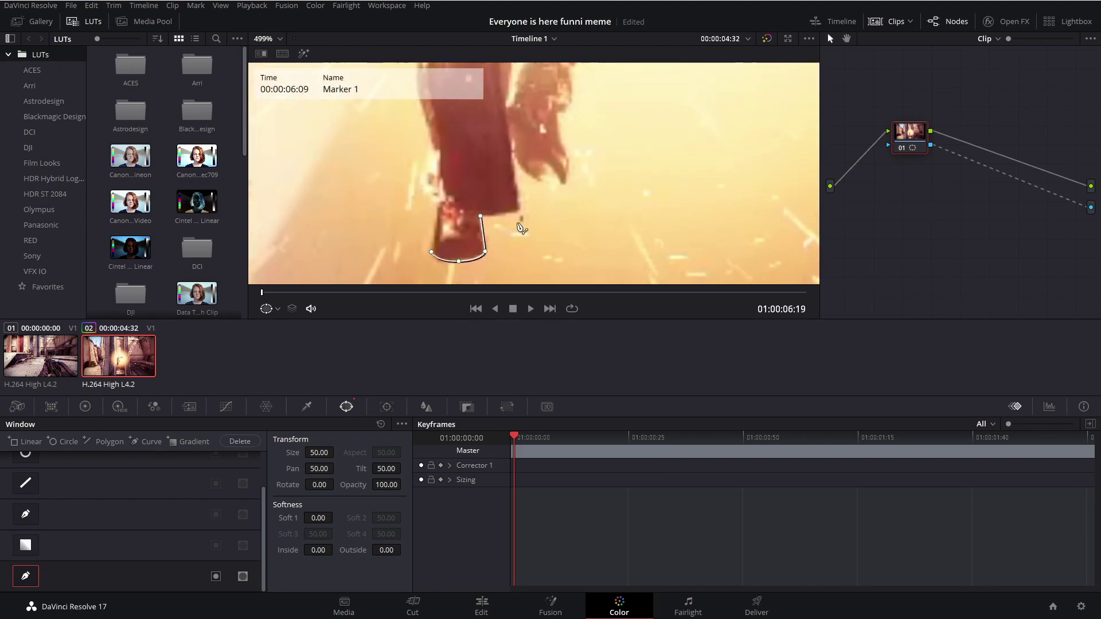
scroll(519, 195, "up", 3)
left_click(516, 211)
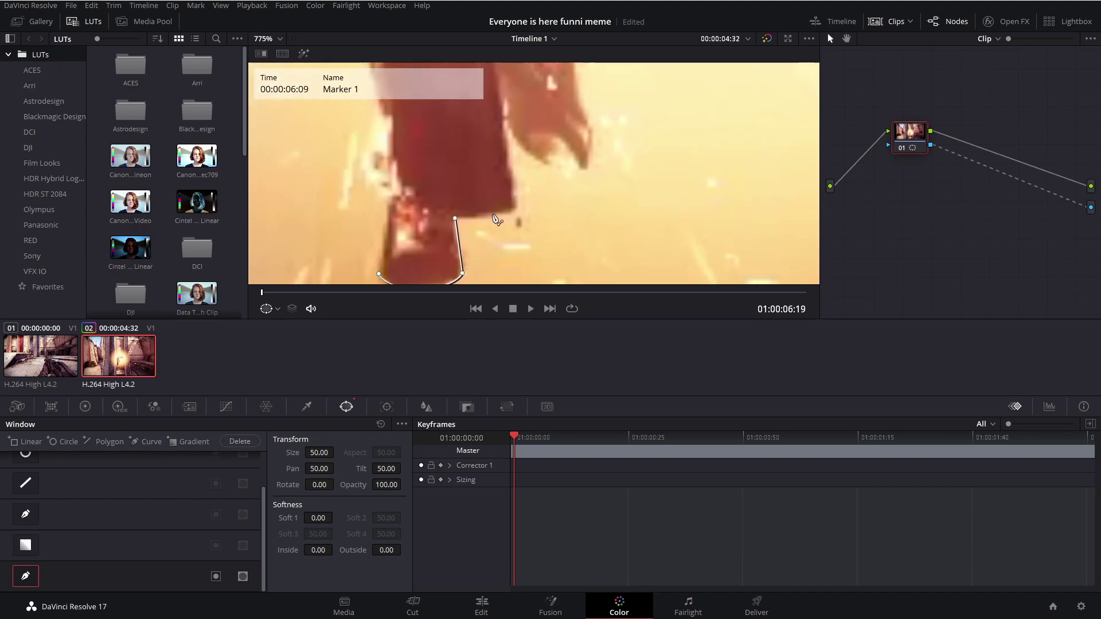
Trace the curve mask up the inner edge of the straight leg and down the inner edge of the bent leg
left_click(507, 148)
left_click_drag(511, 102, 518, 202)
left_click(499, 153)
left_click(502, 125)
left_click(507, 65)
left_click_drag(508, 65, 508, 277)
left_click(490, 128)
left_click(570, 165)
left_click(565, 221)
left_click(544, 171)
left_click(527, 204)
left_click(525, 234)
left_click_drag(524, 234, 513, 152)
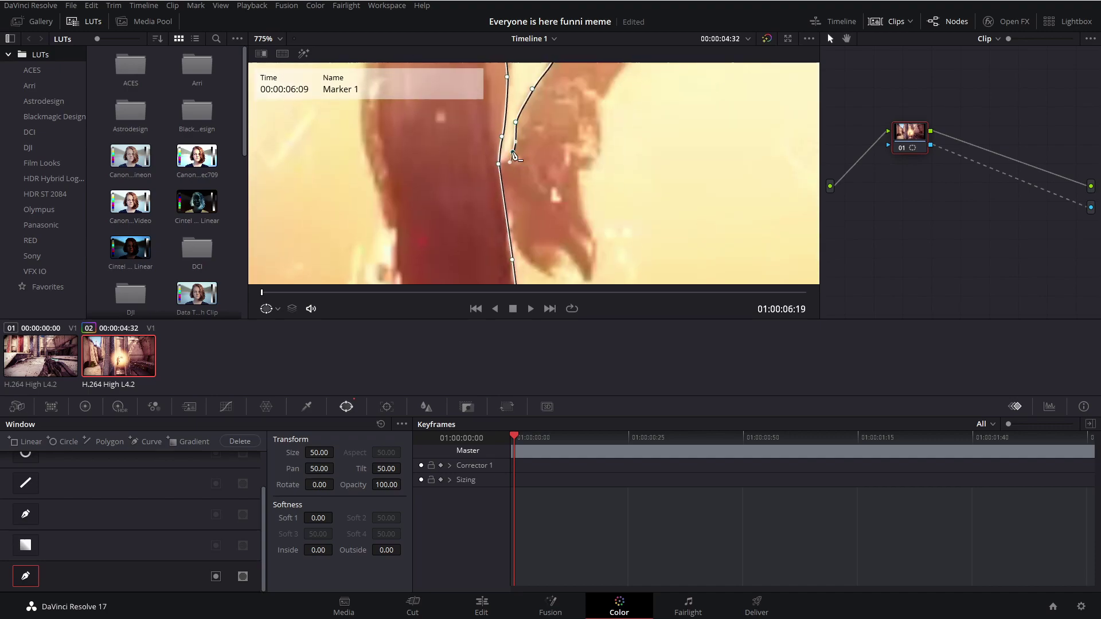
Carry the curve mask around the foot of the bent leg and up along that leg's outer edge
left_click_drag(531, 264, 500, 227)
left_click(538, 234)
left_click(523, 187)
left_click_drag(545, 109, 474, 225)
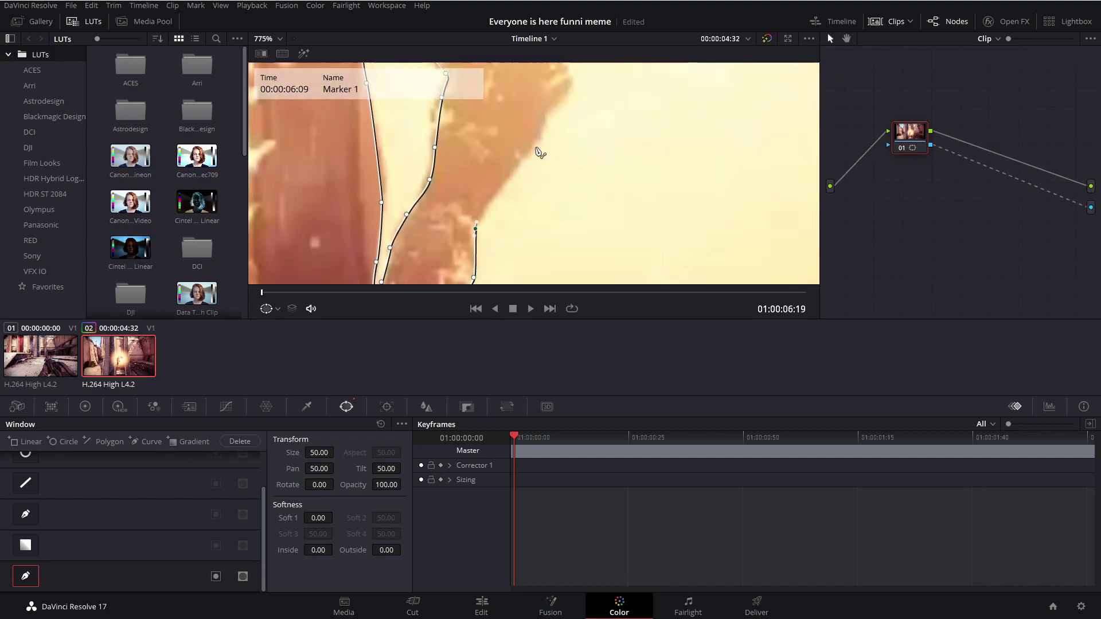
left_click_drag(539, 152, 499, 227)
left_click(494, 212)
left_click(510, 184)
left_click(532, 163)
left_click(525, 137)
left_click(511, 95)
Continue the curve mask up the character's torso and along the underside of the outstretched arm
left_click_drag(511, 96, 523, 249)
left_click(423, 123)
left_click_drag(423, 123, 428, 202)
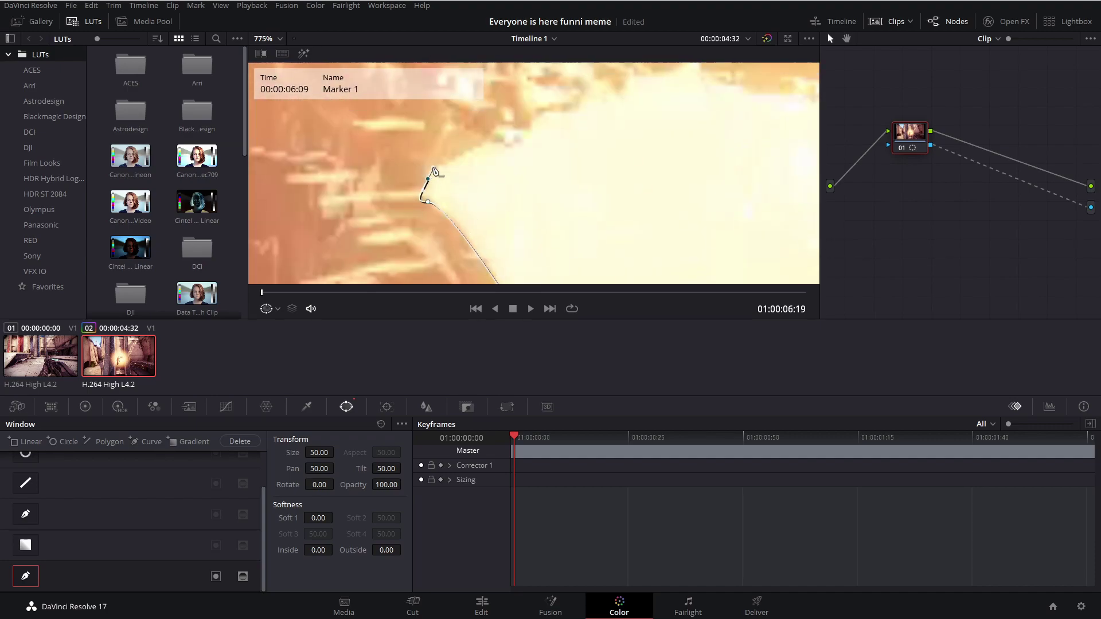
left_click(435, 169)
left_click(482, 144)
left_click(508, 141)
left_click_drag(532, 148, 538, 122)
Trace the outer edge of the straight leg down to the boot and close the curve mask at its starting point
left_click_drag(537, 252, 531, 126)
scroll(531, 143, "up", 1)
left_click(528, 152)
left_click(535, 177)
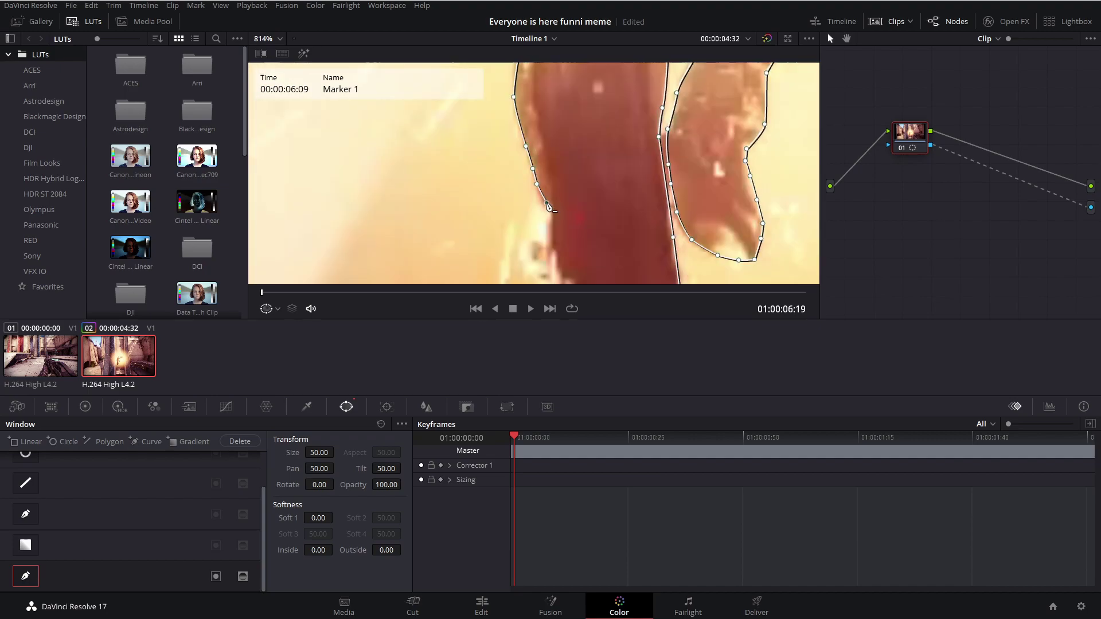
left_click_drag(538, 241, 548, 69)
left_click(546, 175)
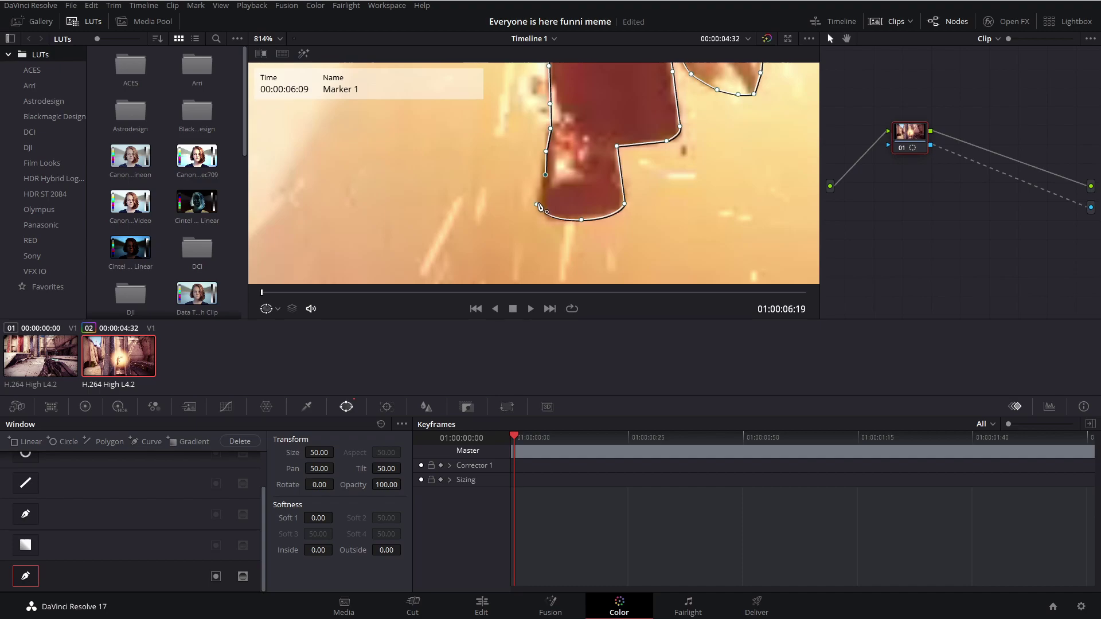
left_click(537, 204)
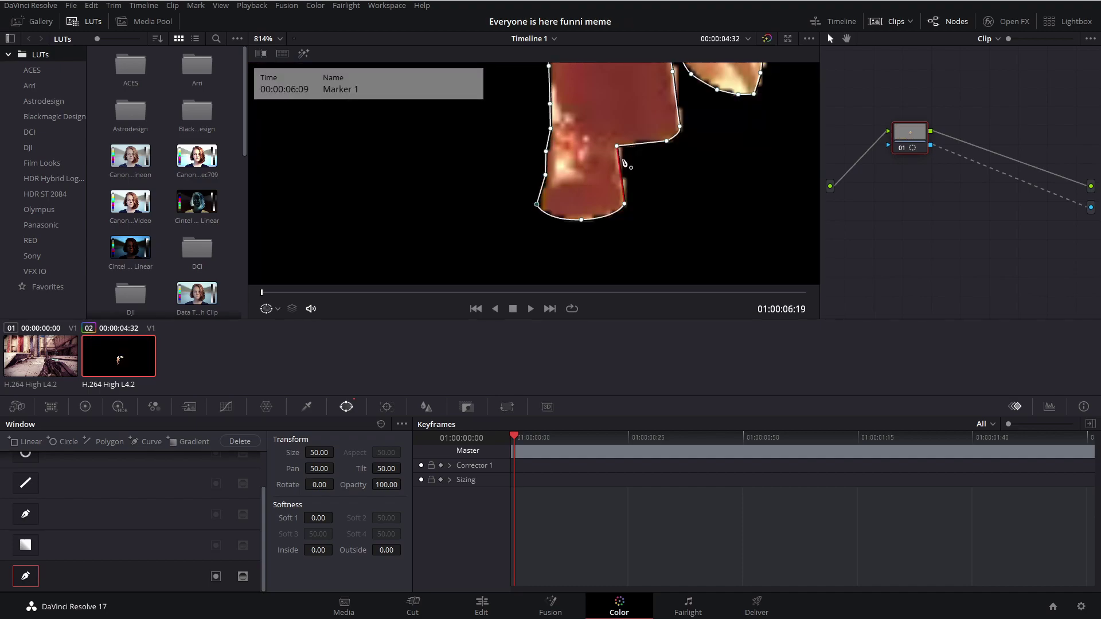
Check the whole cutout, return to the Edit page and scrub the playhead back to 01:00:05:39
scroll(630, 155, "down", 16)
scroll(634, 134, "down", 5)
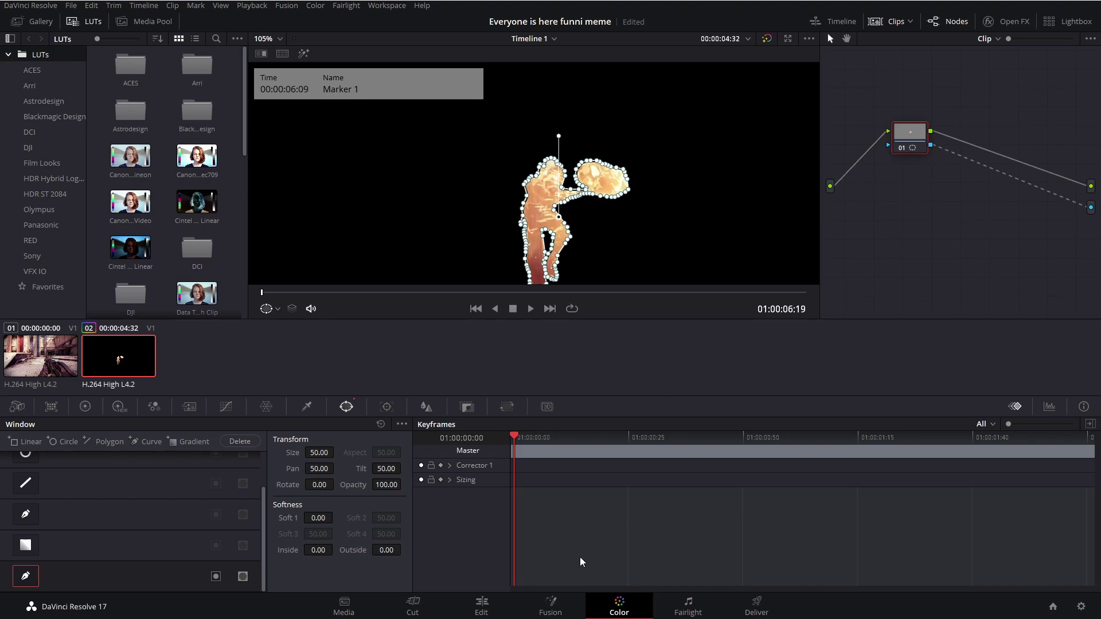
left_click(507, 604)
left_click_drag(599, 383, 524, 380)
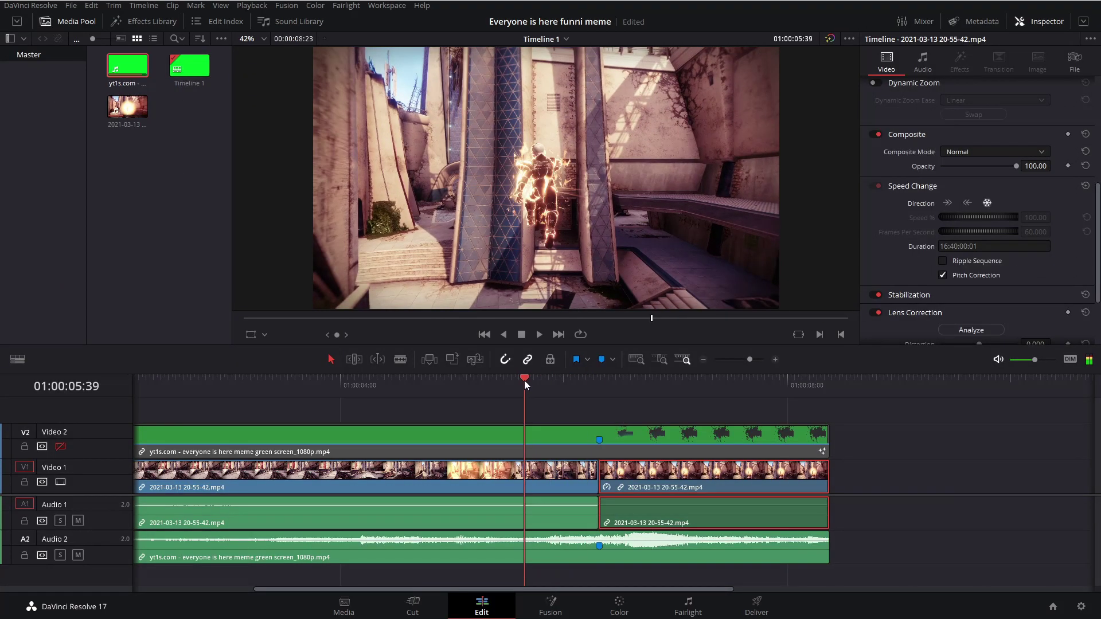
Play the cut into the masked freeze frame and examine the character cutout's edges up close in the viewer
key("space")
key("space")
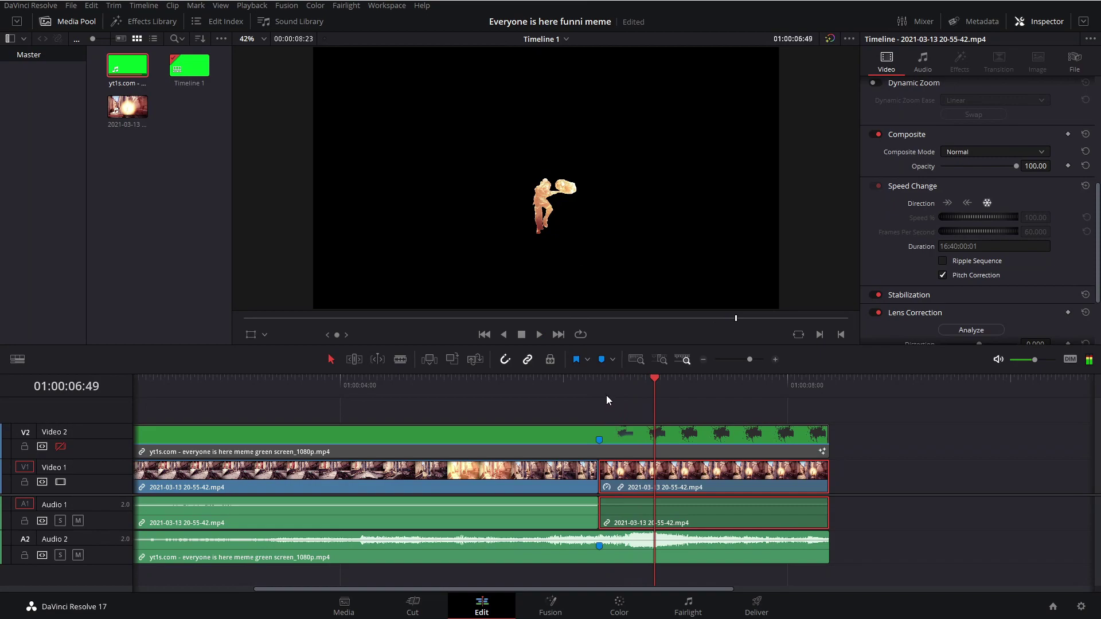
left_click(607, 392)
key("space")
left_click(563, 383)
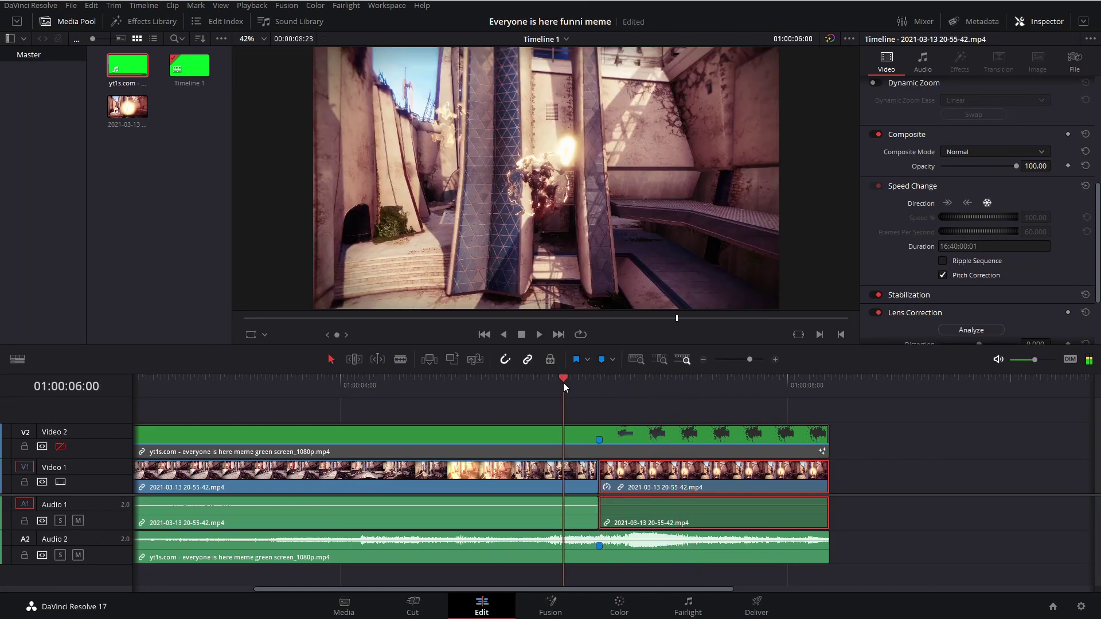
key("space")
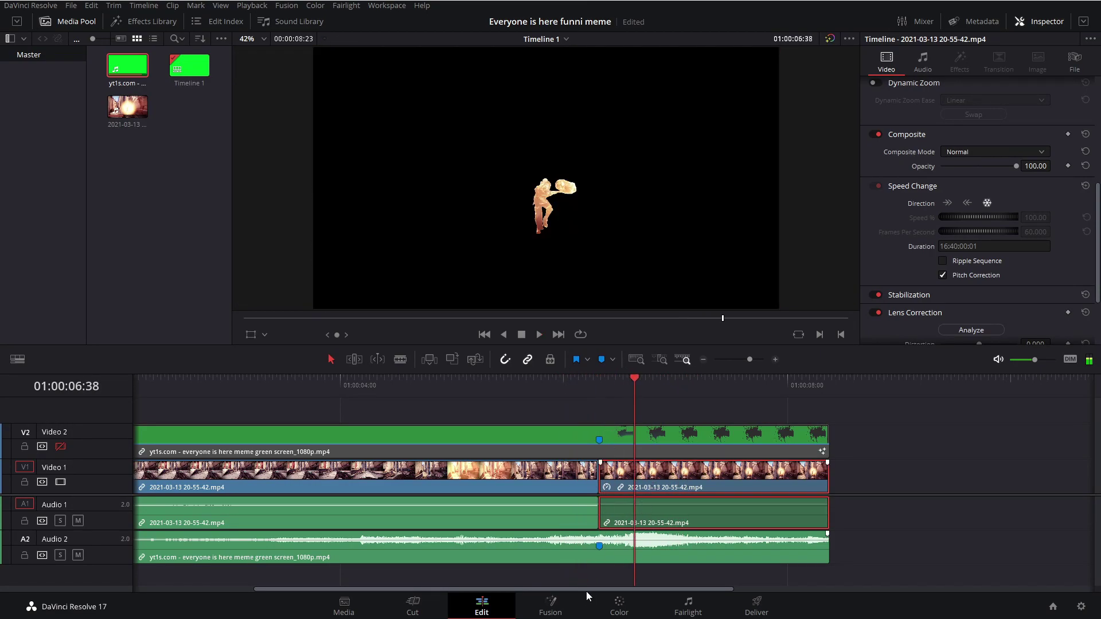
scroll(552, 219, "up", 3)
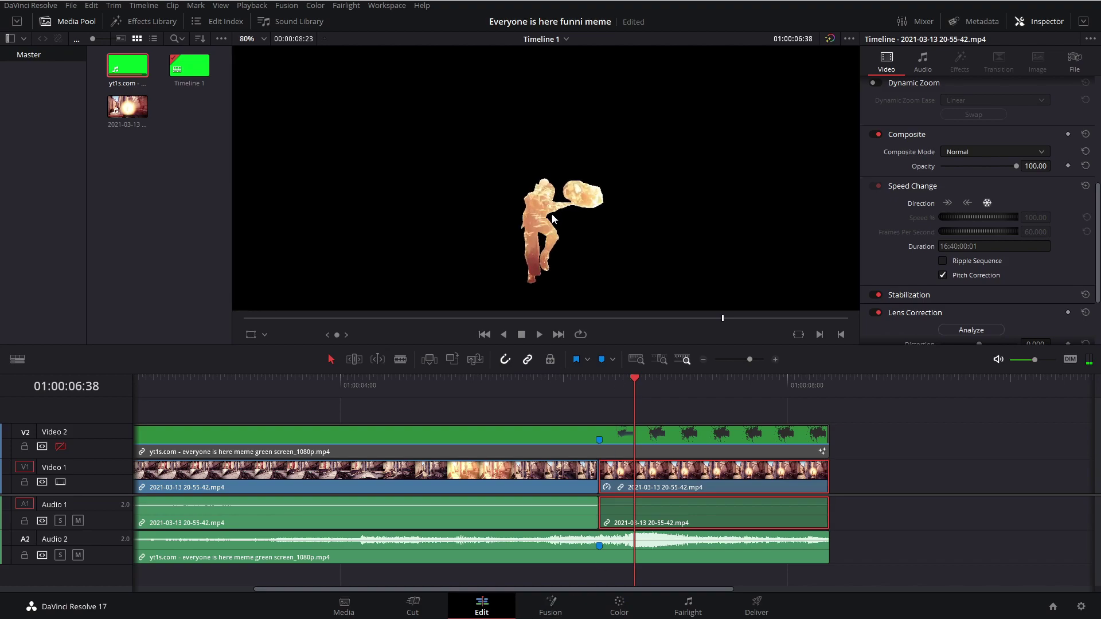
scroll(551, 215, "up", 4)
scroll(548, 212, "down", 2)
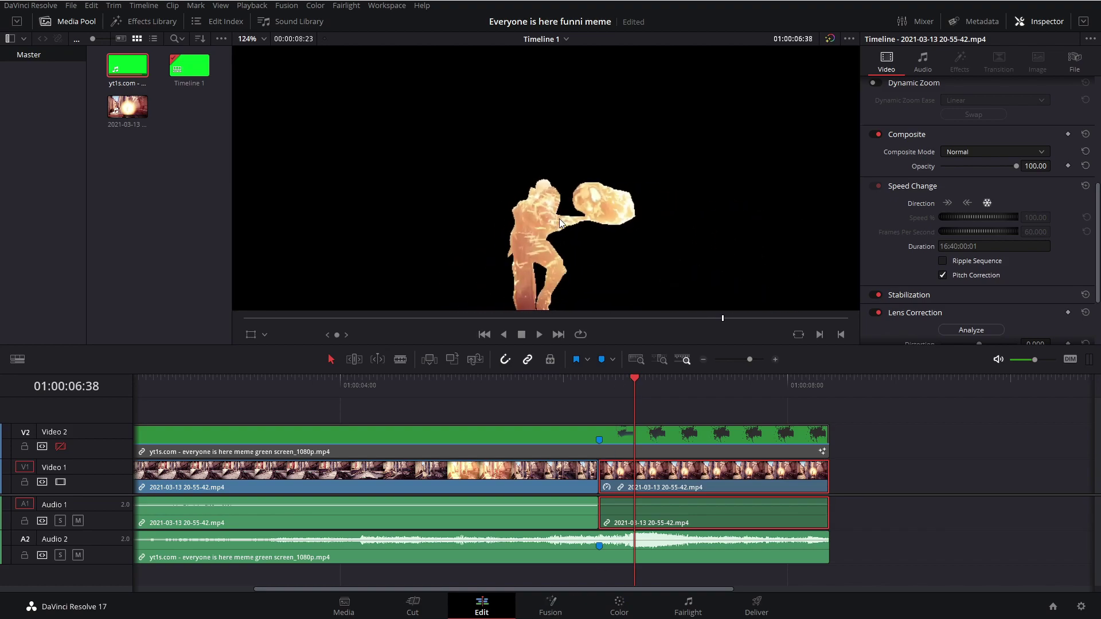
scroll(561, 222, "down", 2)
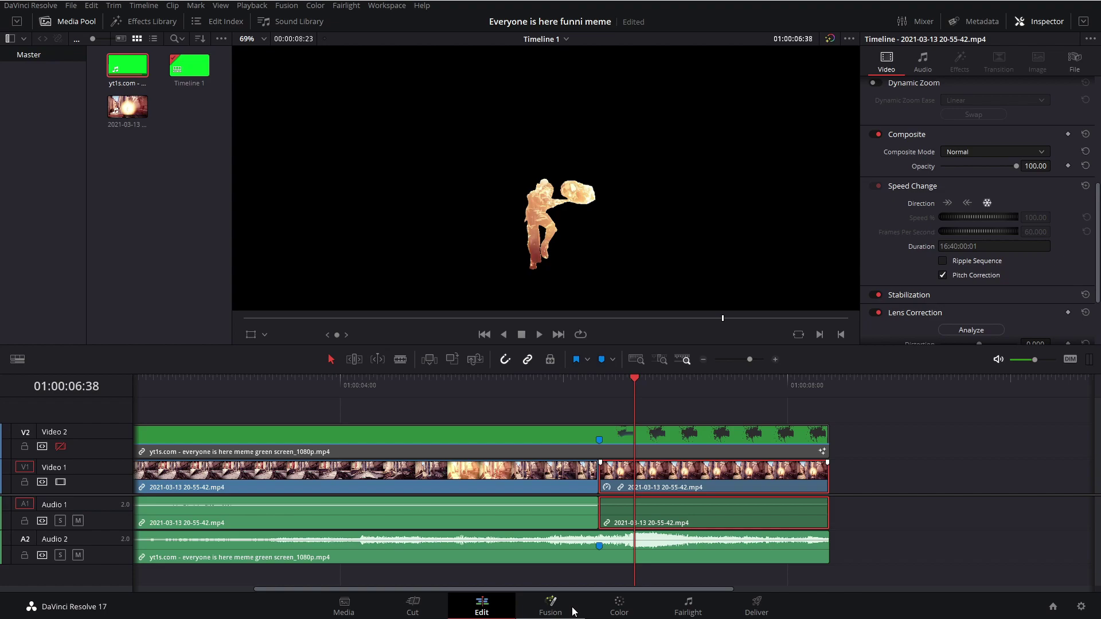
Open the freeze-frame clip on the Color page and hide the curve mask's outline overlay around the character
left_click(620, 607)
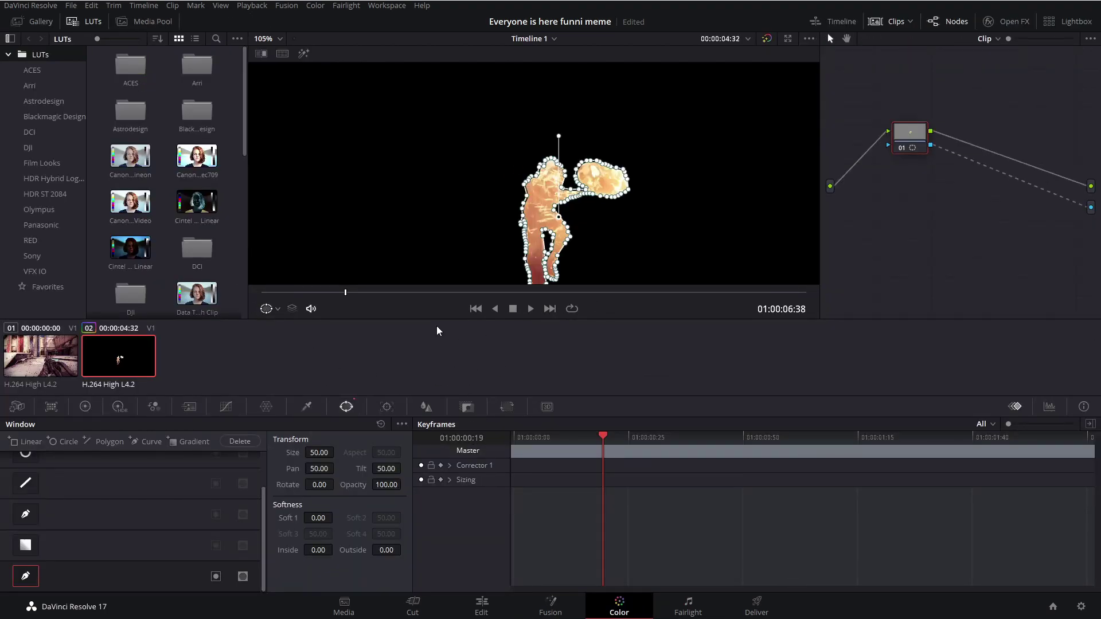
left_click(267, 308)
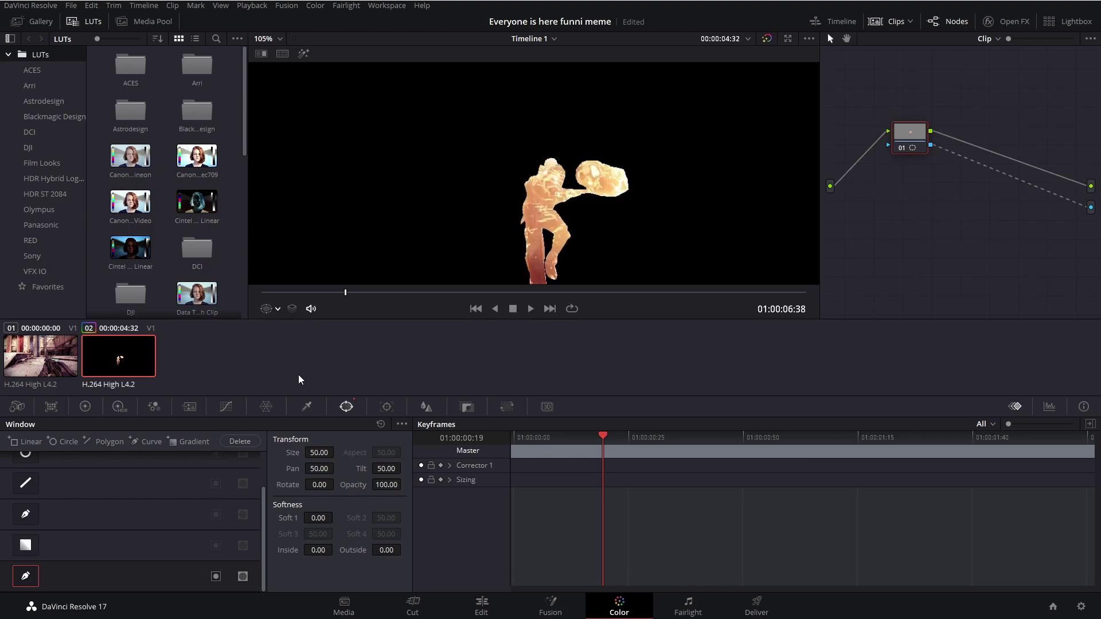
left_click(267, 309)
left_click(267, 309)
scroll(531, 179, "up", 5)
left_click_drag(528, 175, 539, 243)
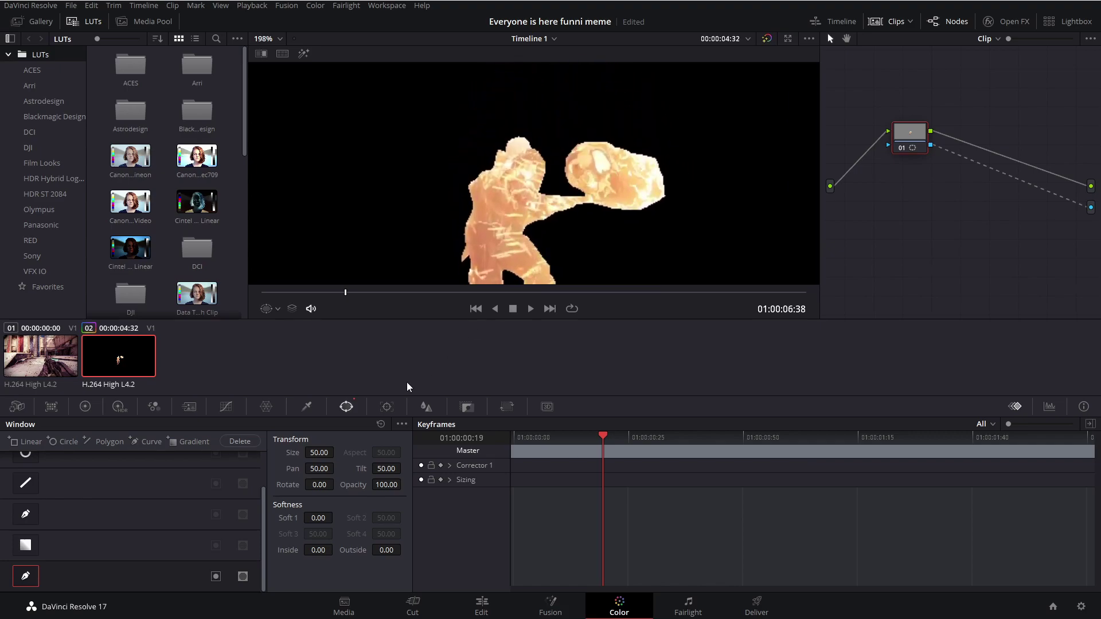
Soften the curve mask's edges with Soft 1 at 0.40, Inside at 0.46 and Outside at 0.36
left_click_drag(319, 518, 336, 517)
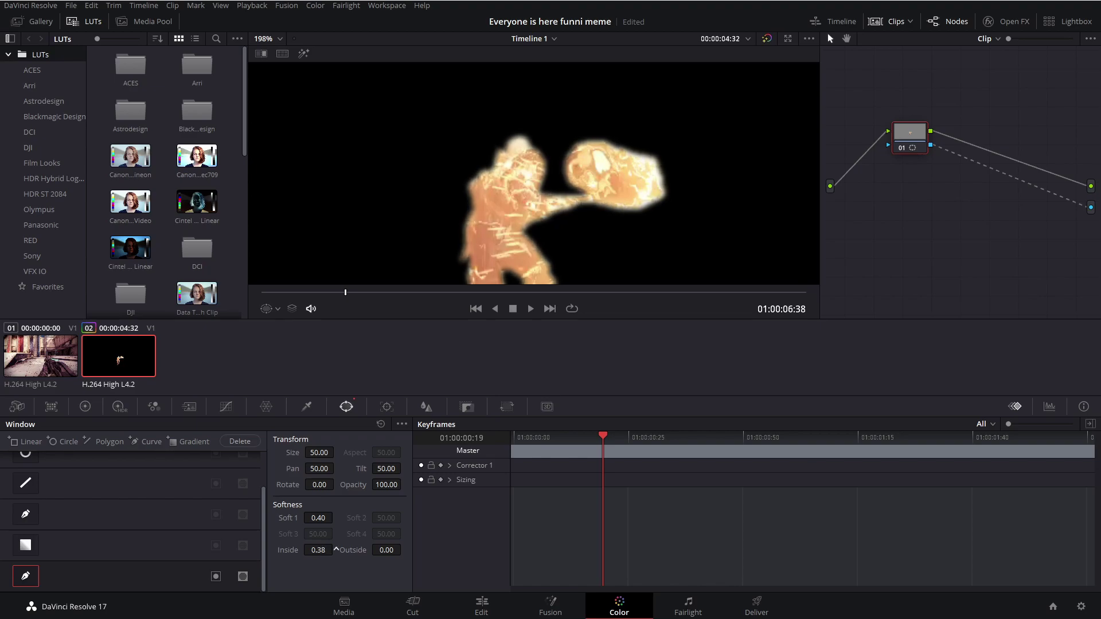
left_click_drag(380, 551, 405, 550)
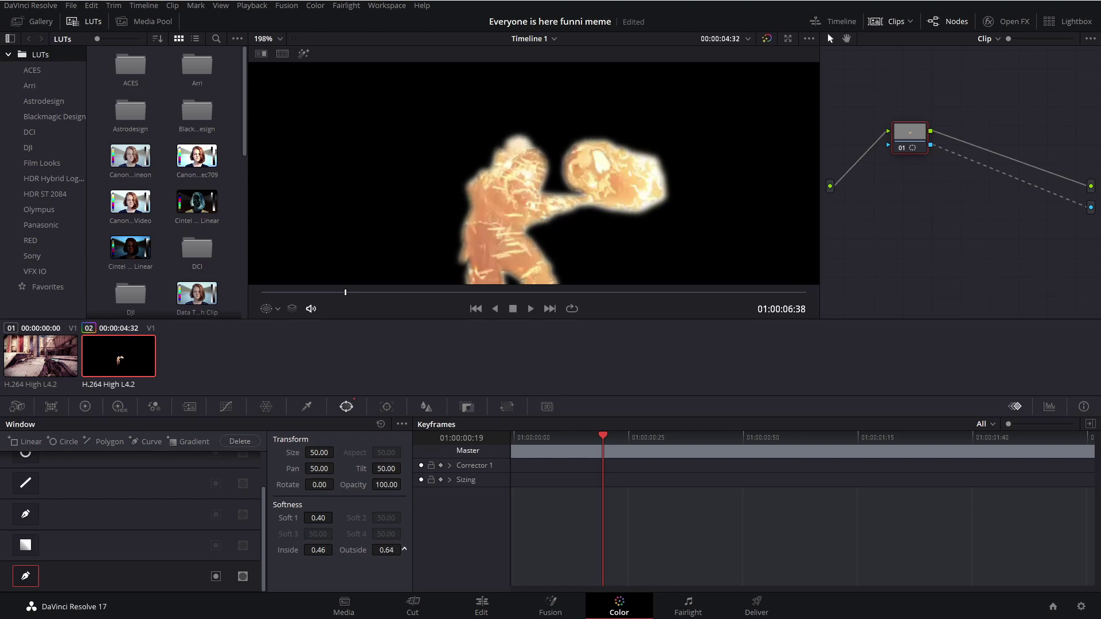
scroll(578, 257, "down", 4)
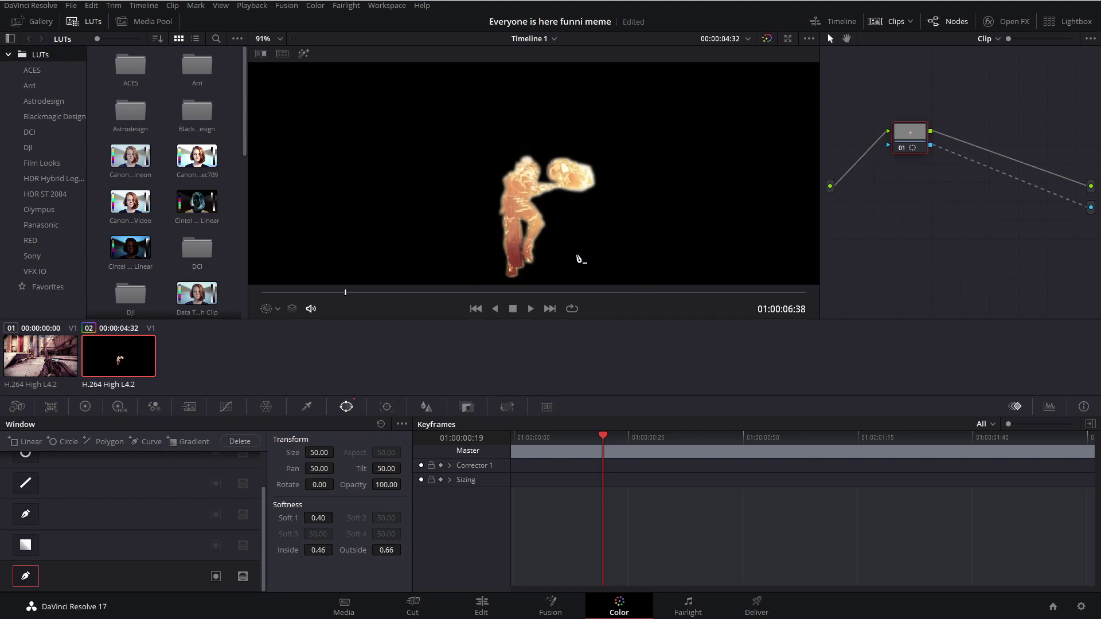
scroll(573, 254, "up", 3)
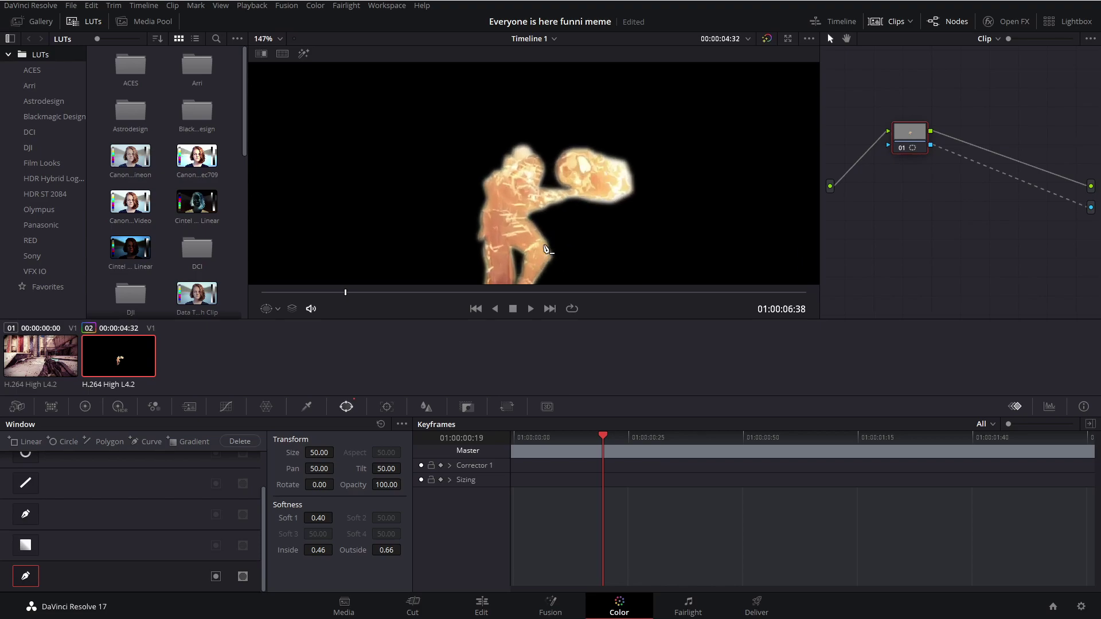
scroll(548, 250, "up", 2)
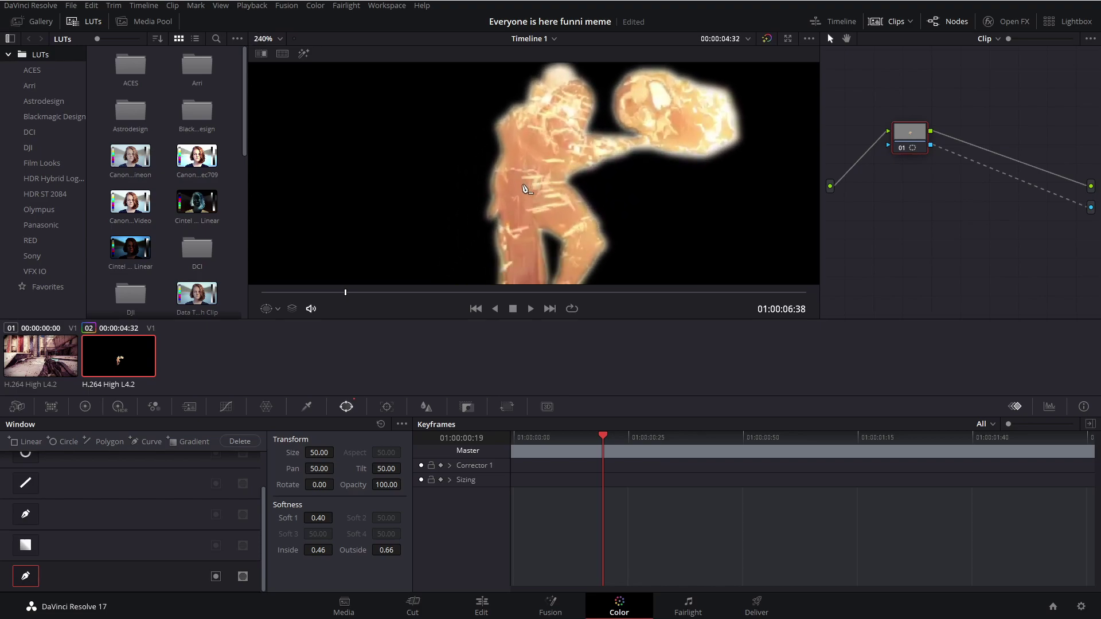
scroll(526, 190, "down", 2)
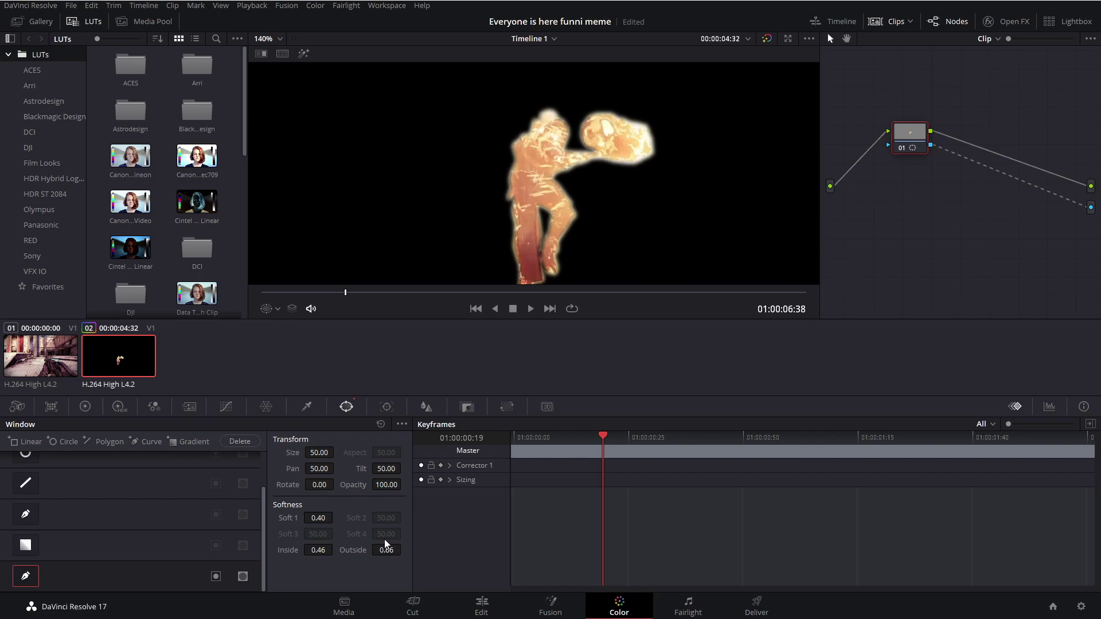
mouse_move(386, 550)
left_mouse_down()
mouse_move(424, 550)
mouse_move(406, 550)
left_mouse_up()
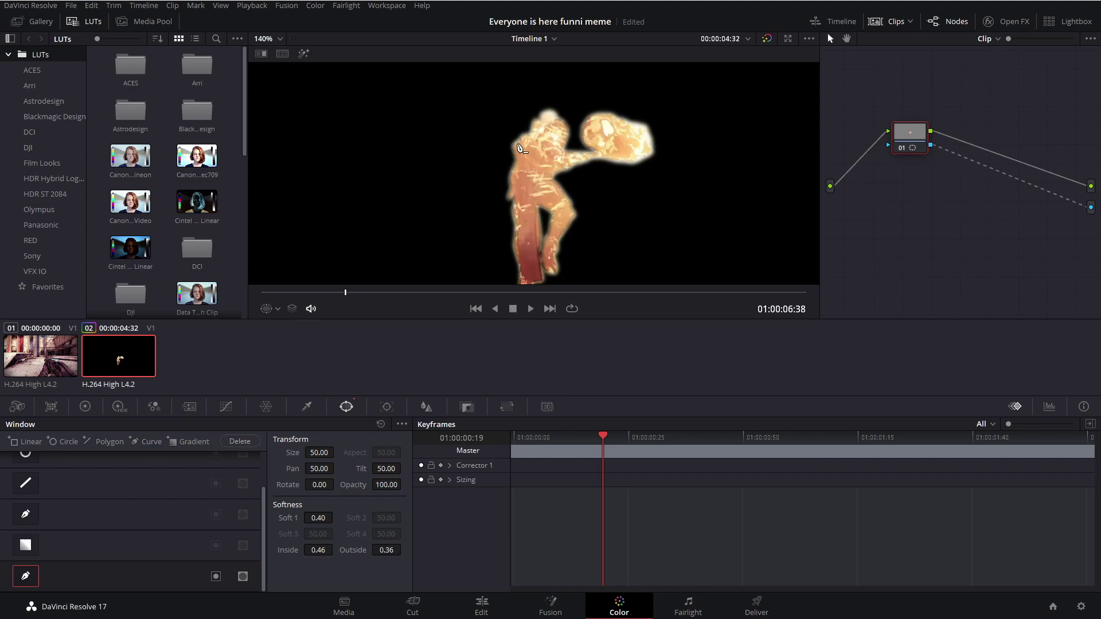
scroll(560, 208, "down", 3)
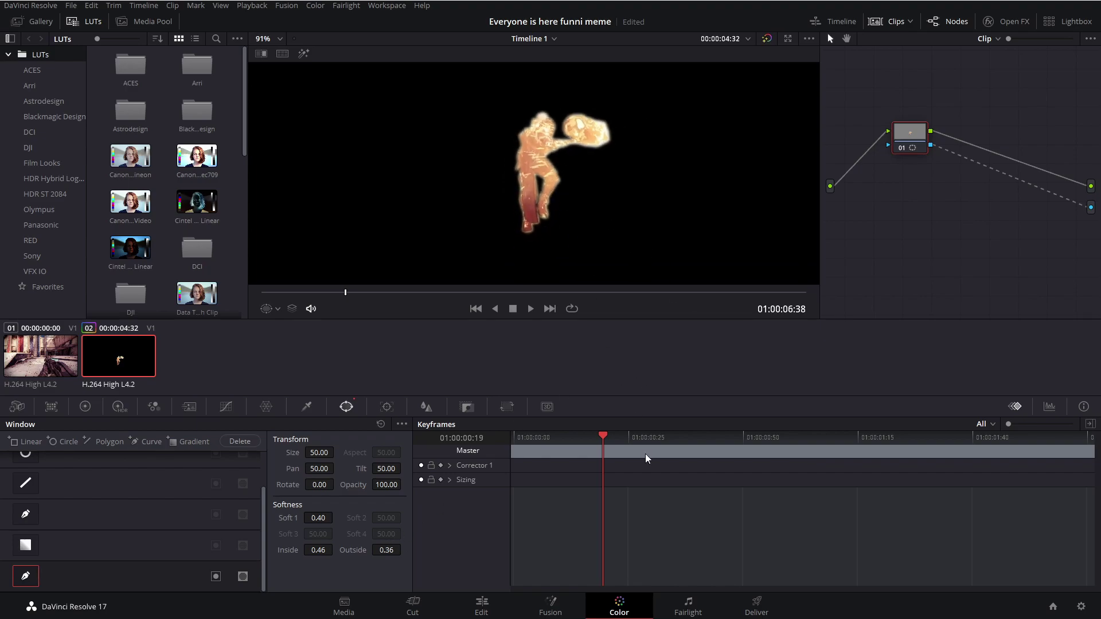
Return to the Edit page and play the transition to check the softened cutout
left_click(479, 603)
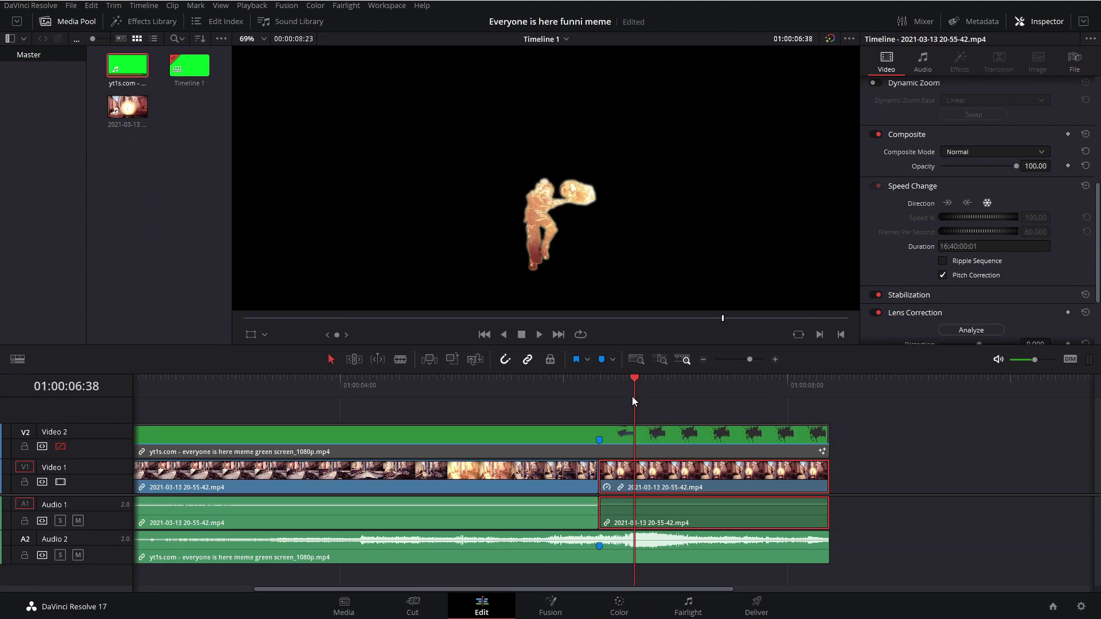
left_click_drag(633, 397, 527, 373)
key("space")
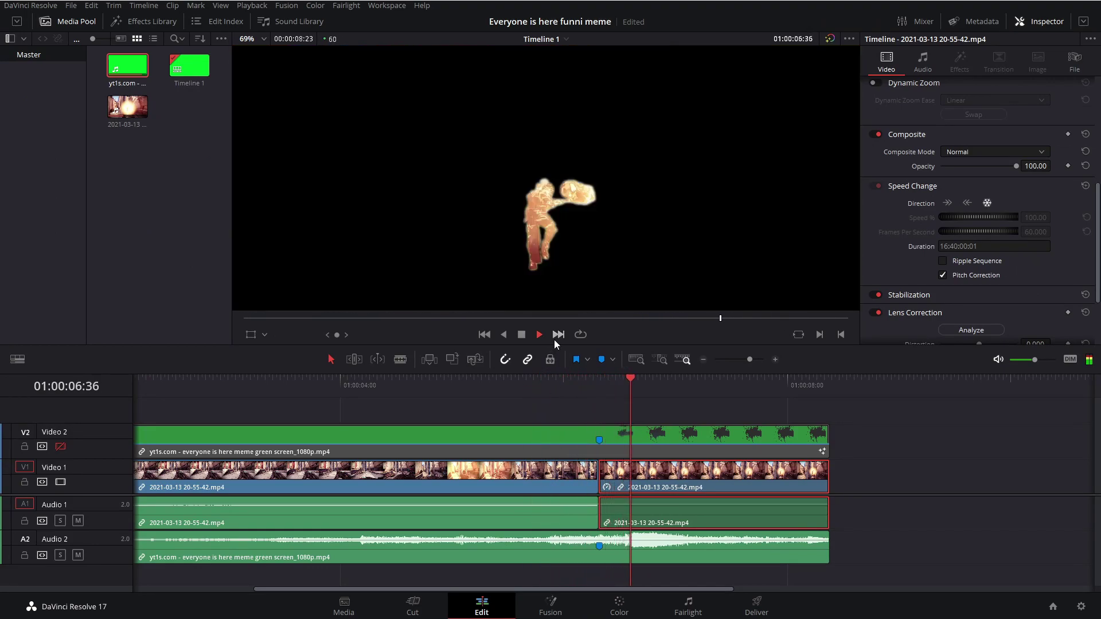
Re-enable the Video 2 track, fit the frame in the viewer and play back the green-screen splash over the cutout
left_click(60, 447)
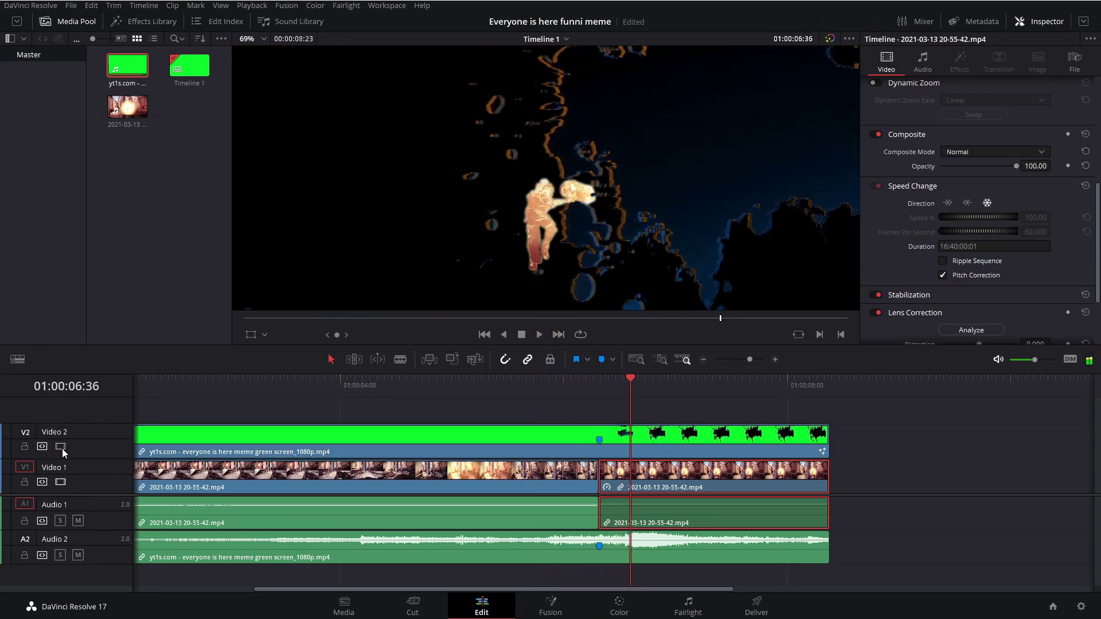
left_click(256, 55)
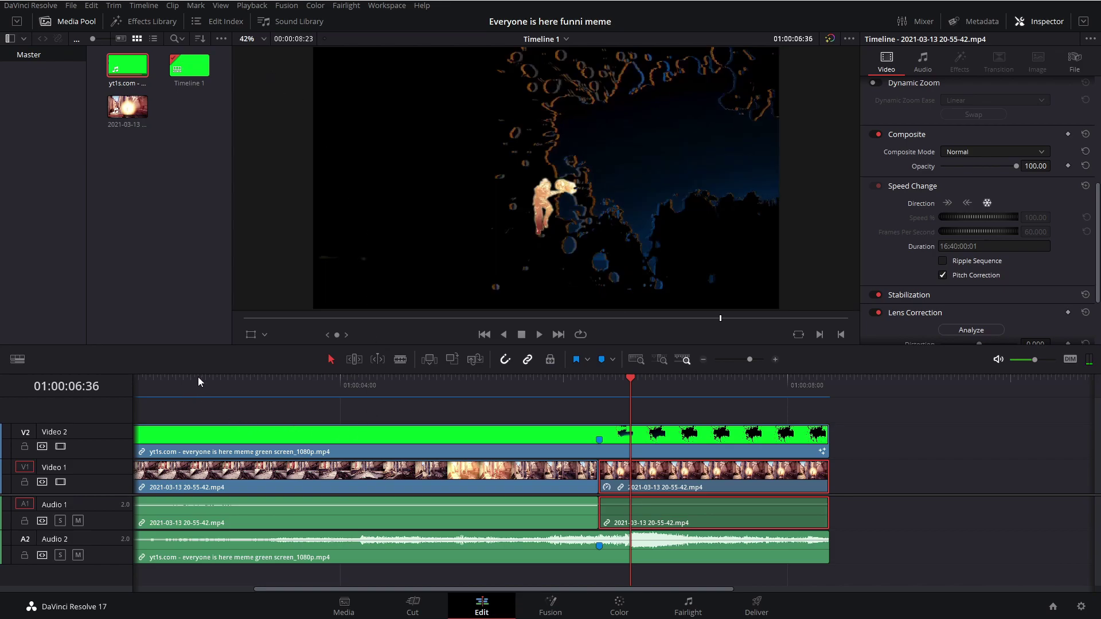
left_click(234, 382)
key("space")
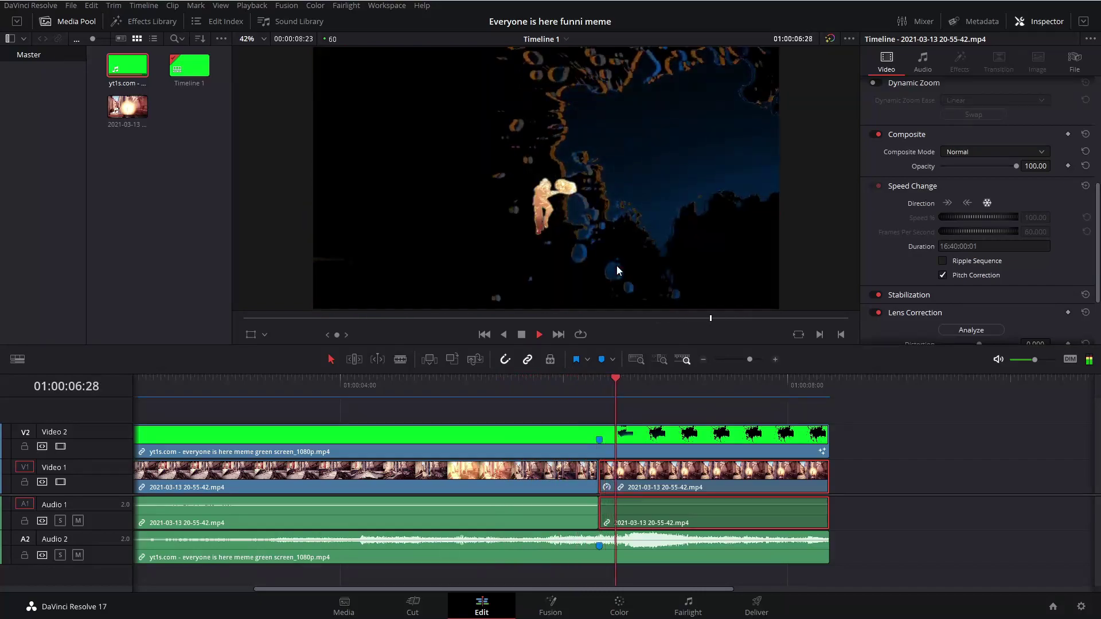
key("space")
left_click_drag(651, 458, 642, 405)
left_click(593, 389)
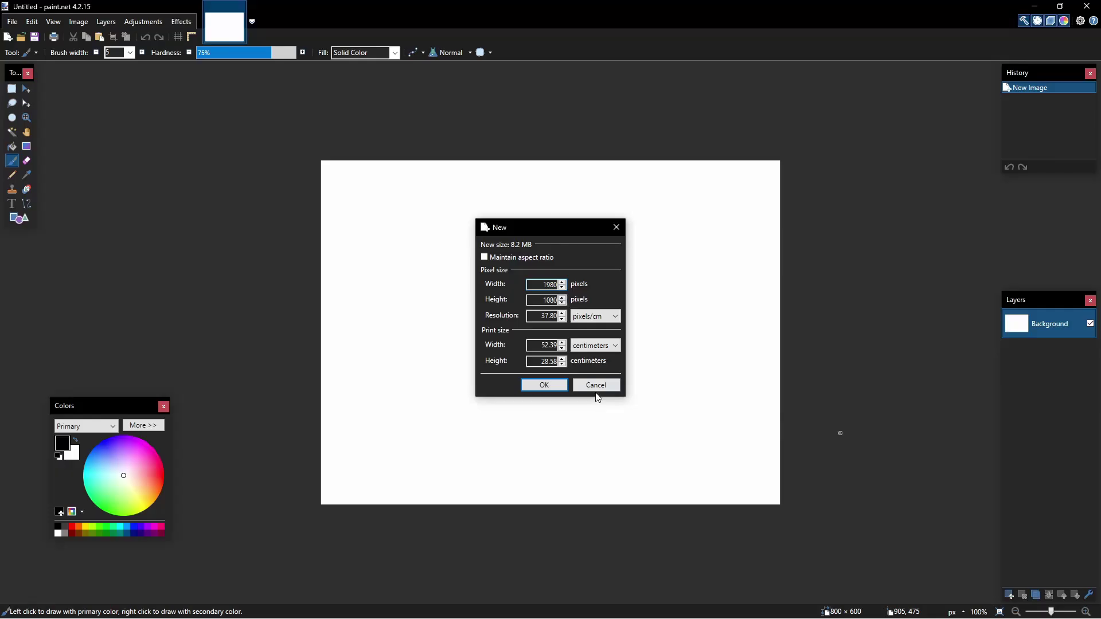
Switch to paint.net and create a new image of 1920 by 1080 pixels
left_click(597, 385)
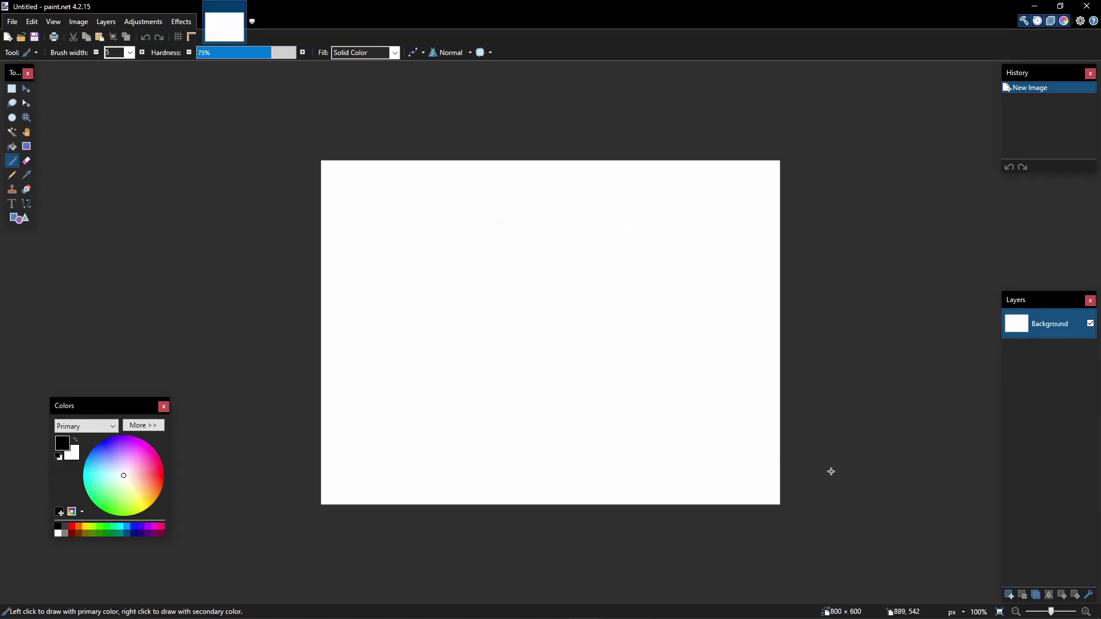
key("ctrl+n")
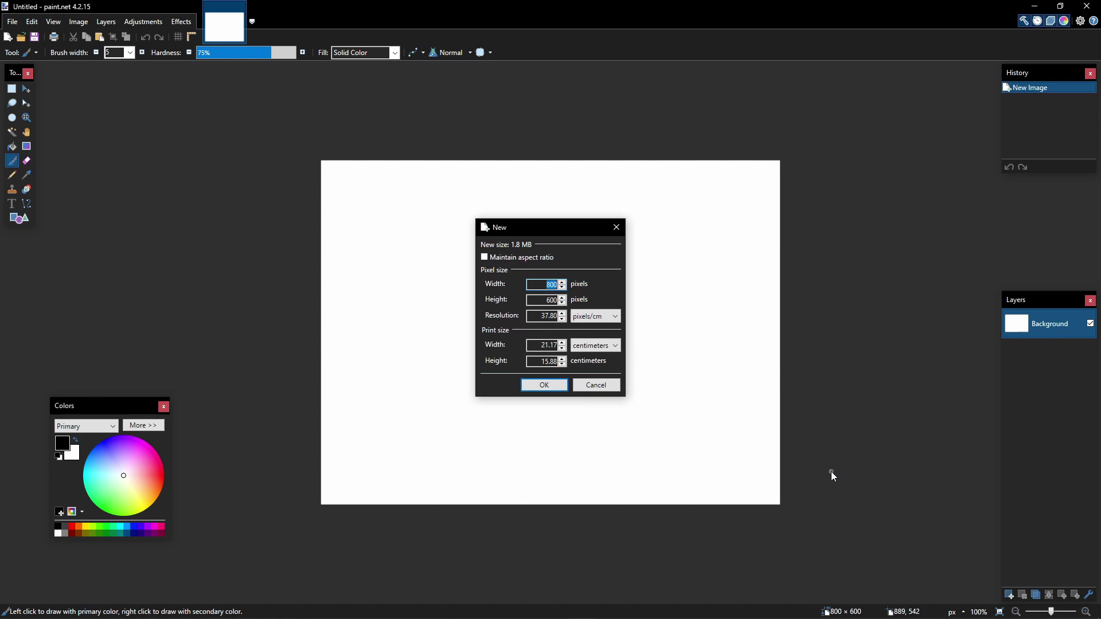
type("1920")
type("1080")
key("Return")
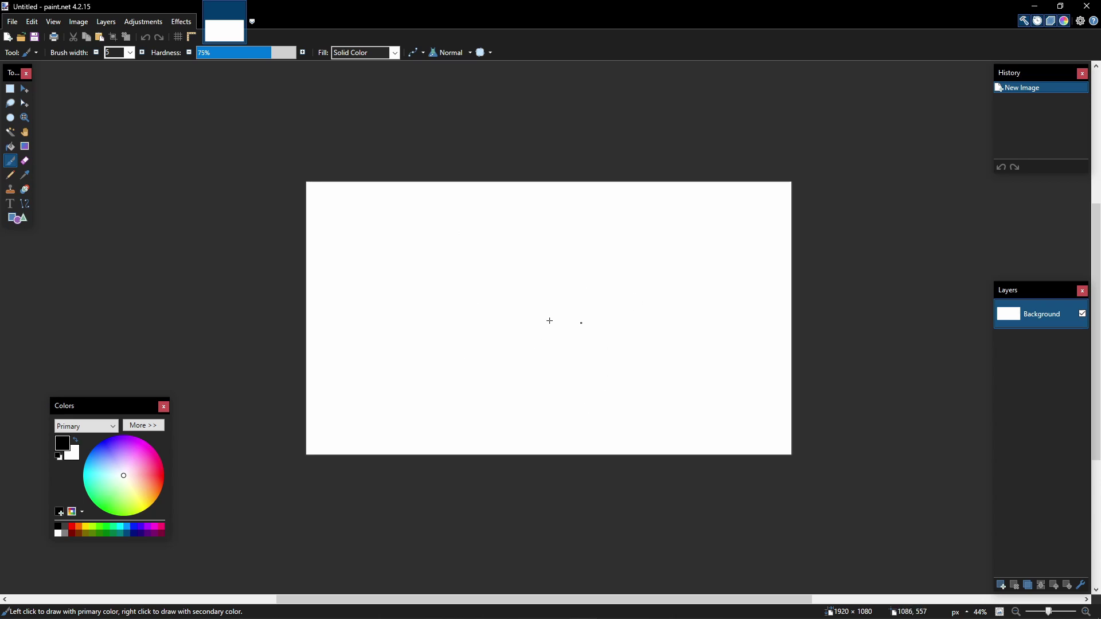
left_click_drag(453, 281, 483, 257)
scroll(538, 306, "up", 3)
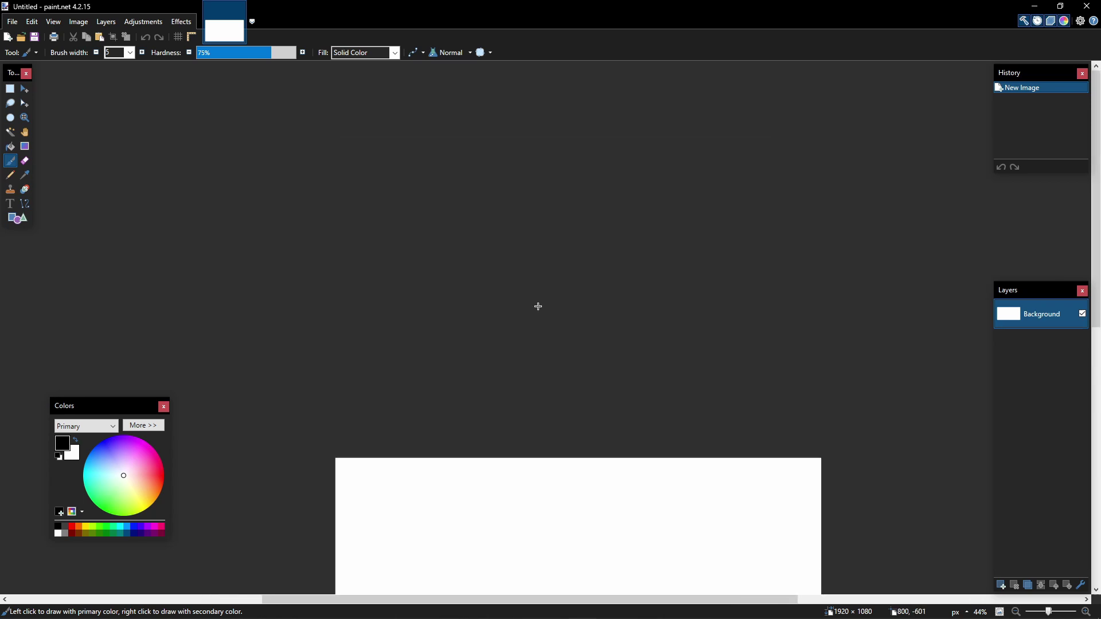
scroll(537, 307, "down", 6)
scroll(537, 306, "up", 2)
scroll(551, 332, "up", 3)
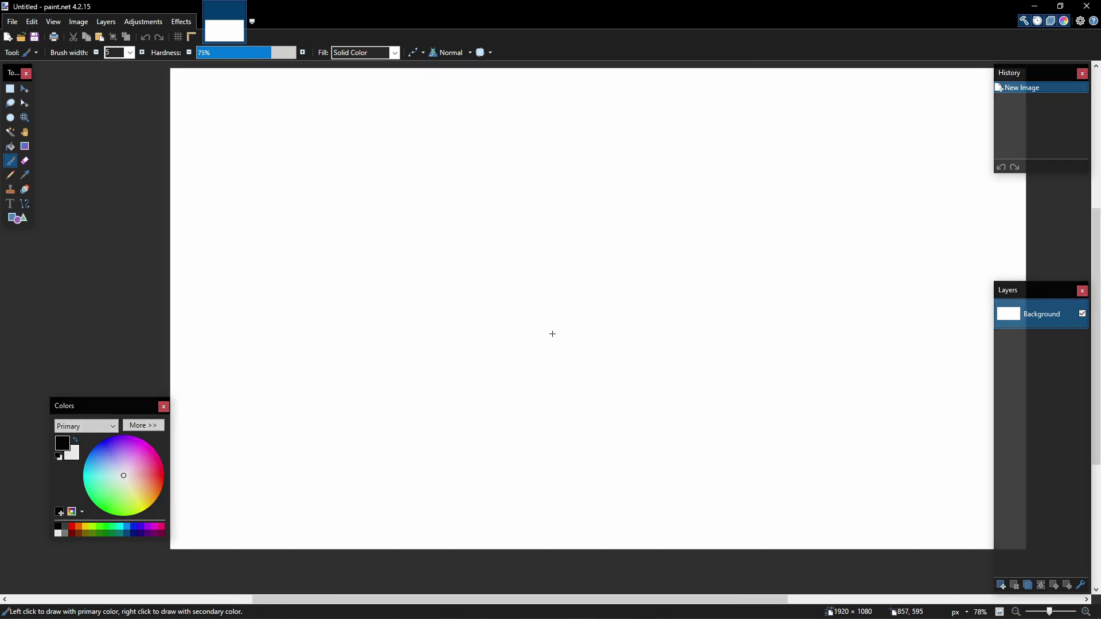
scroll(551, 332, "down", 2)
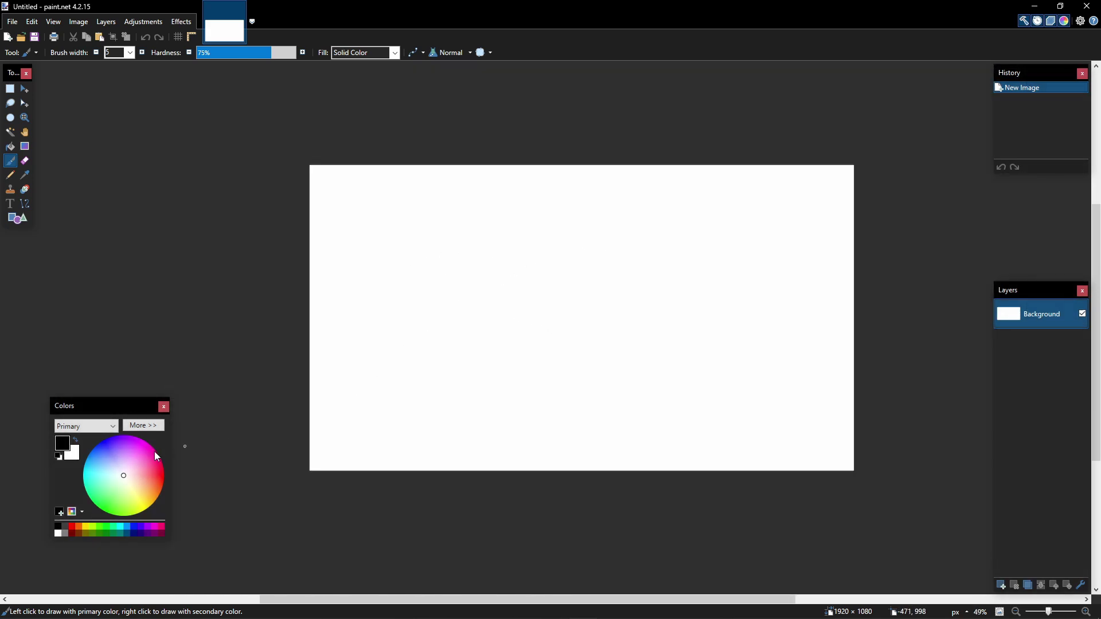
Choose a light peach primary color and fill the whole canvas with it using the Paint Bucket
left_click_drag(135, 477, 143, 482)
key("f")
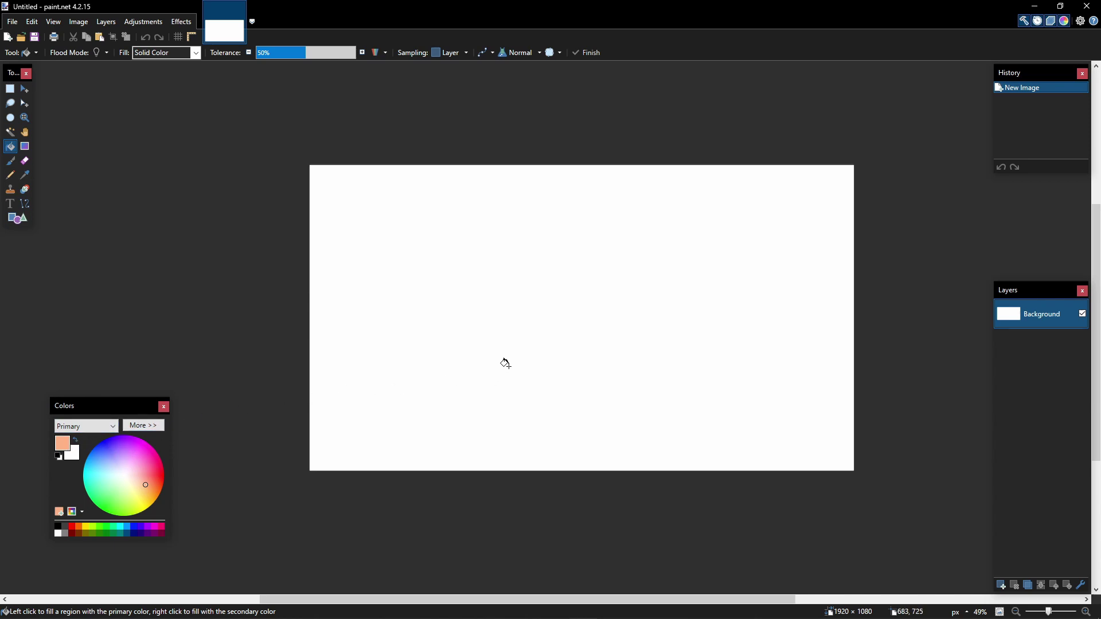
left_click(540, 370)
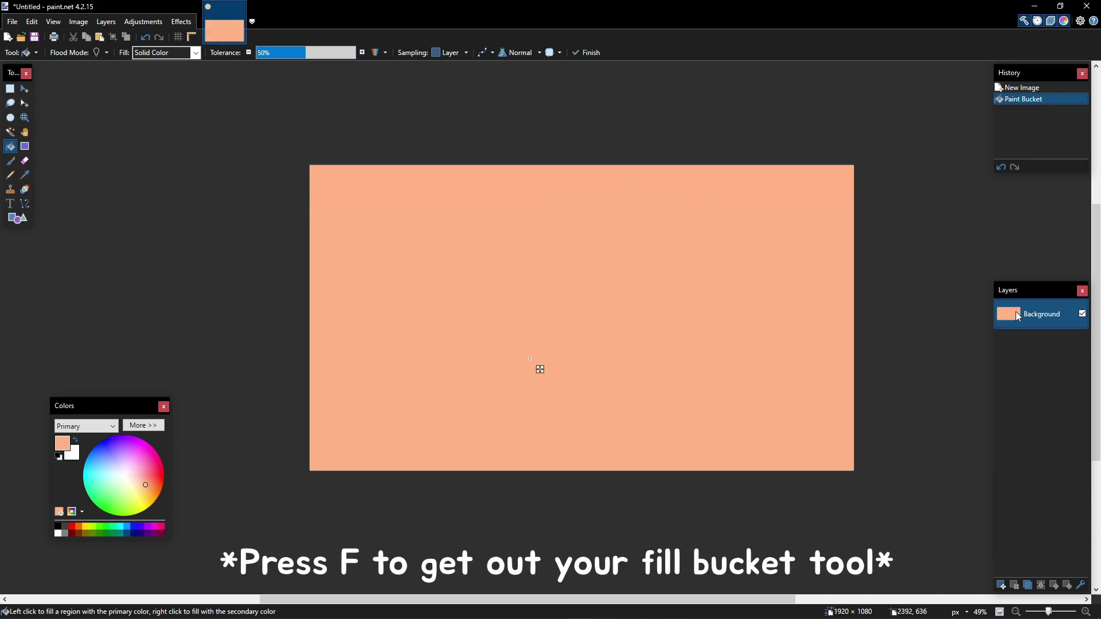
key("Return")
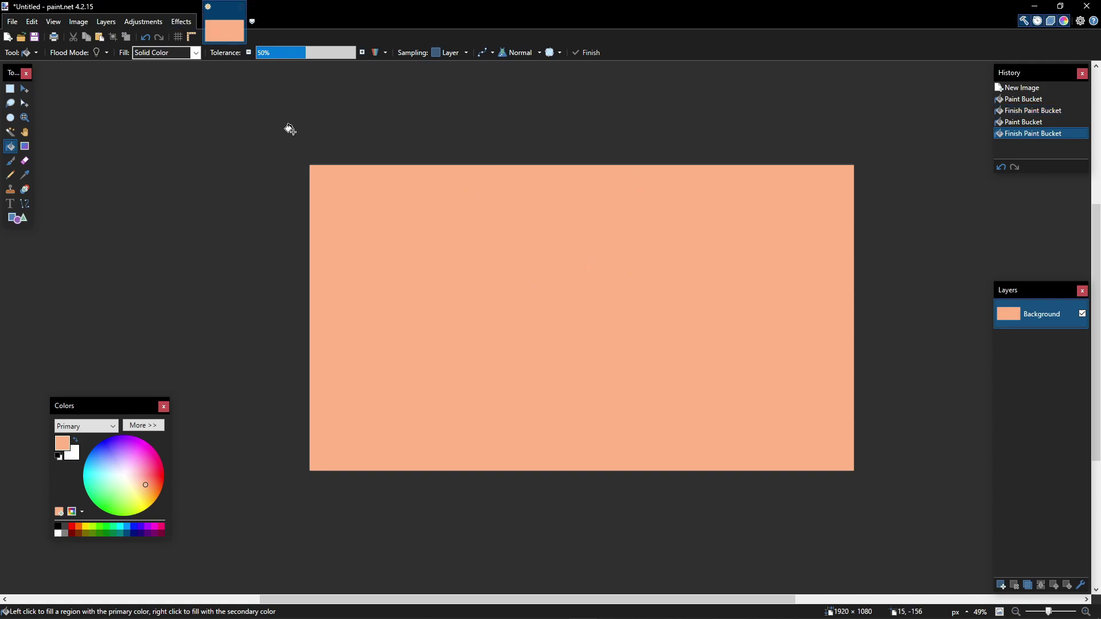
Apply a Vignette effect to the peach canvas with a radius of 0.55 and a density of 0.57
left_click(182, 23)
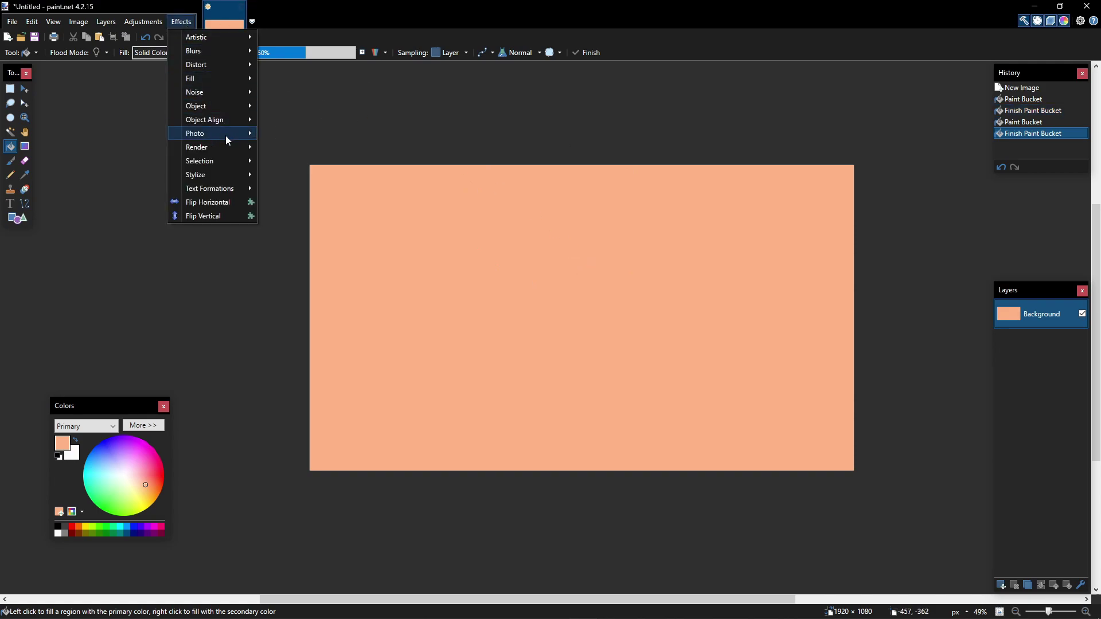
mouse_move(227, 135)
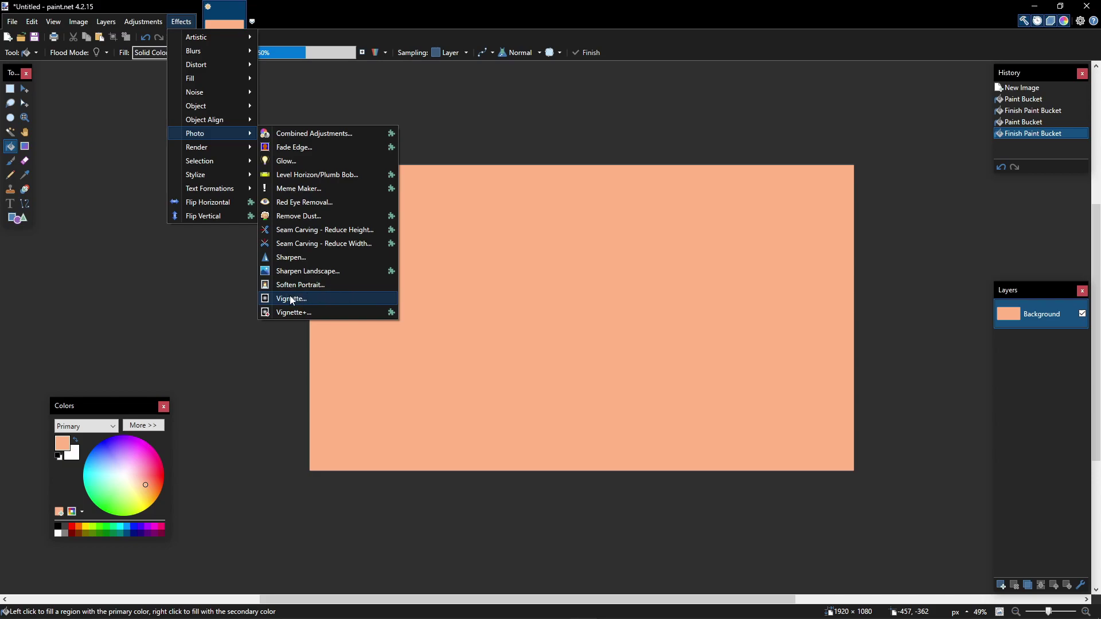
left_click(339, 299)
left_click_drag(513, 243, 120, 194)
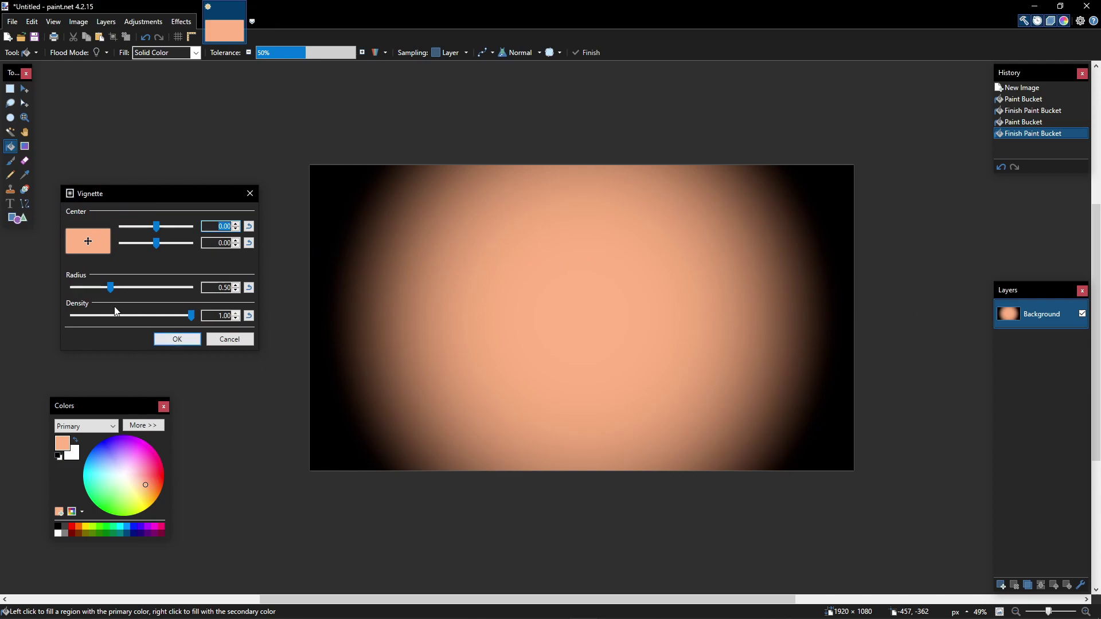
left_click_drag(192, 315, 165, 318)
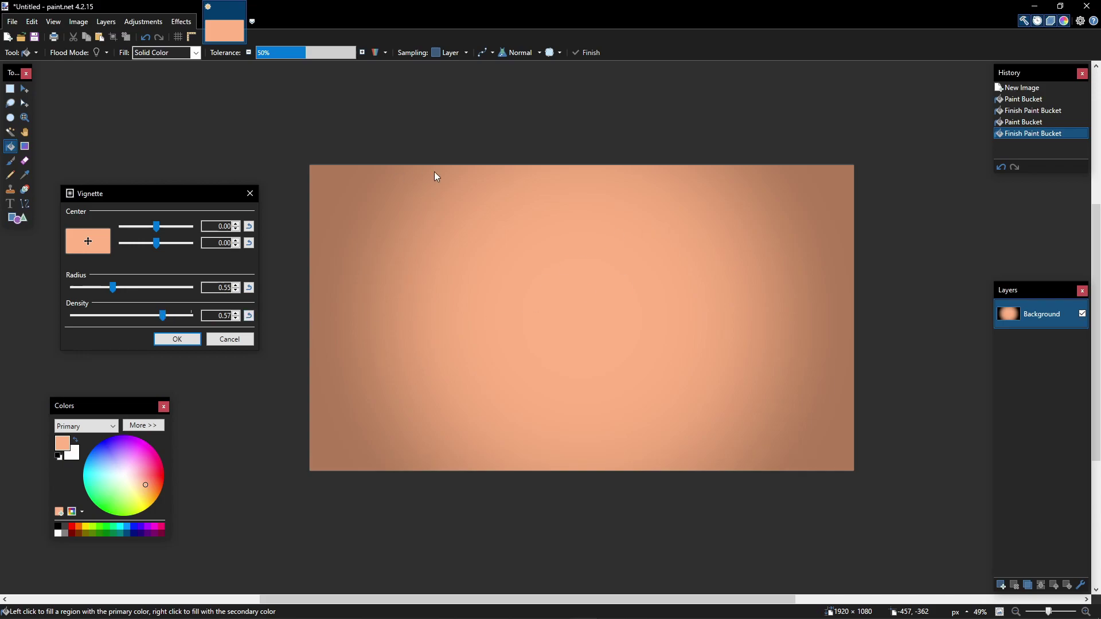
left_click(191, 339)
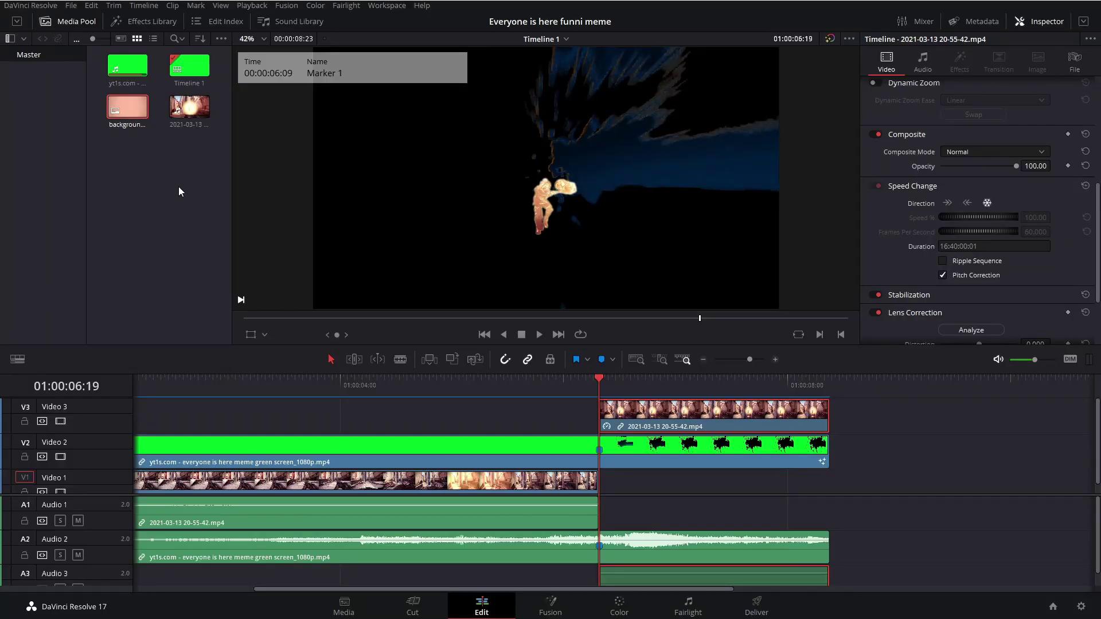
In DaVinci Resolve, place the peach background image on Video 1 below the freeze frame and trim it to the splash clip's end
left_click_drag(129, 110, 603, 482)
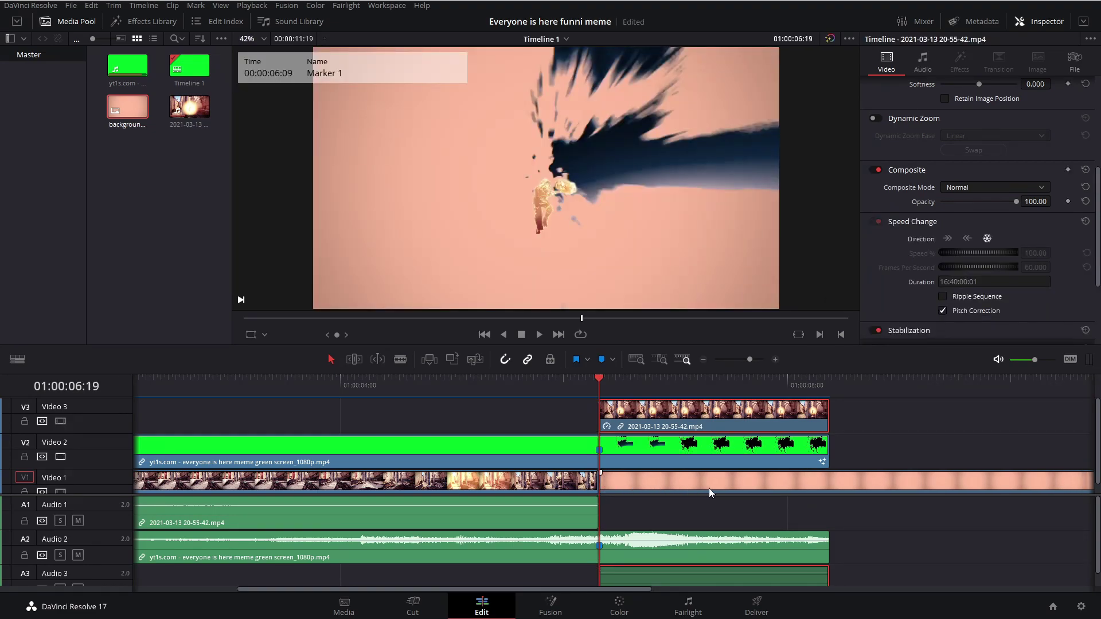
key("b")
left_click(830, 481)
key("a")
left_click(905, 486)
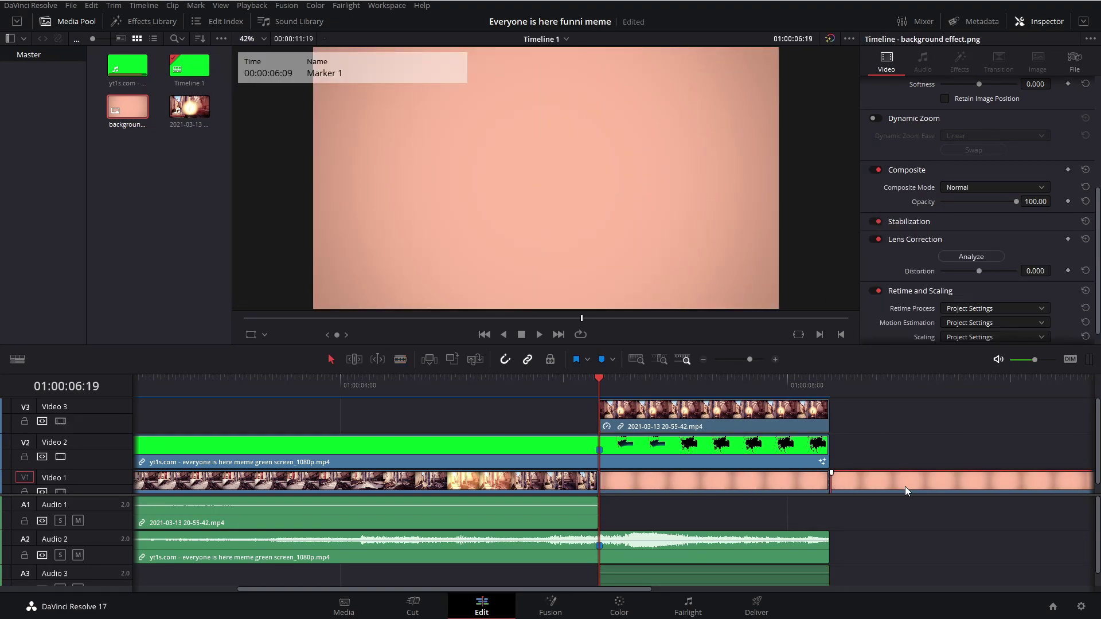
key("Delete")
Play back the splash transition over the new background and return the playhead to the start of the freeze frame
key("space")
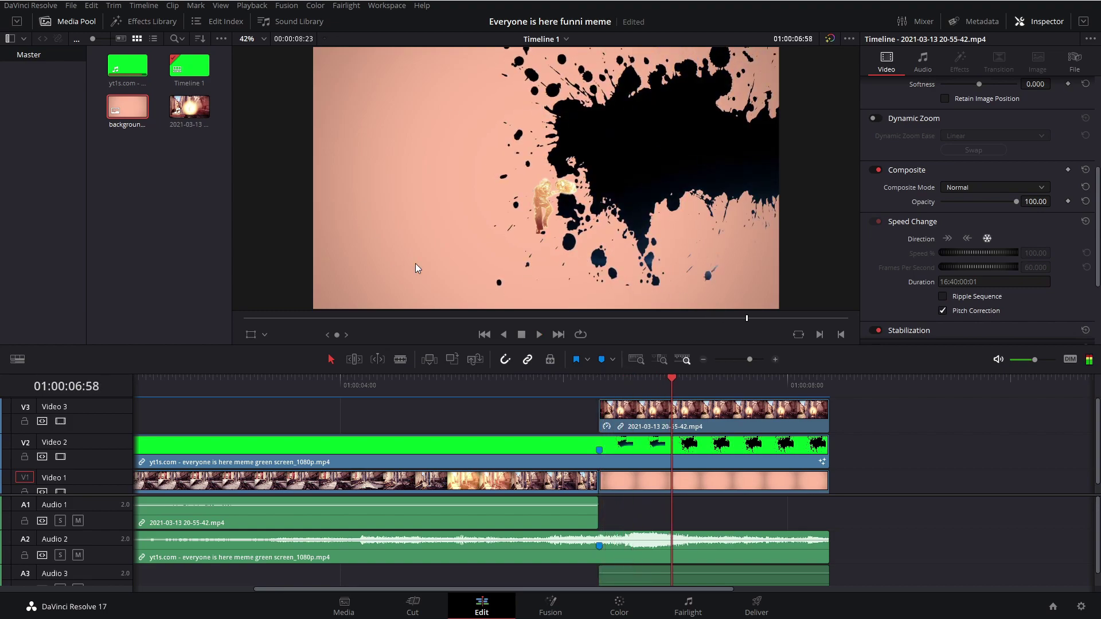
left_click(599, 385)
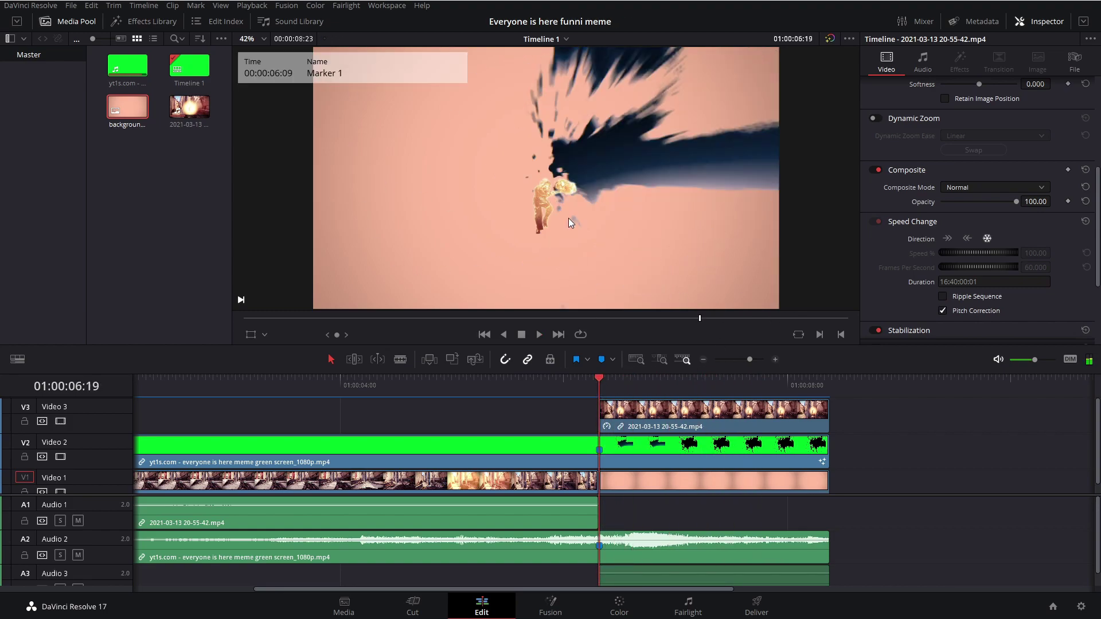
key("space")
key("space")
left_click_drag(623, 393, 608, 389)
Move the freeze-frame clip up to Video 4 and add a basic Text title beneath it on Video 3, starting at the freeze frame
left_click(141, 21)
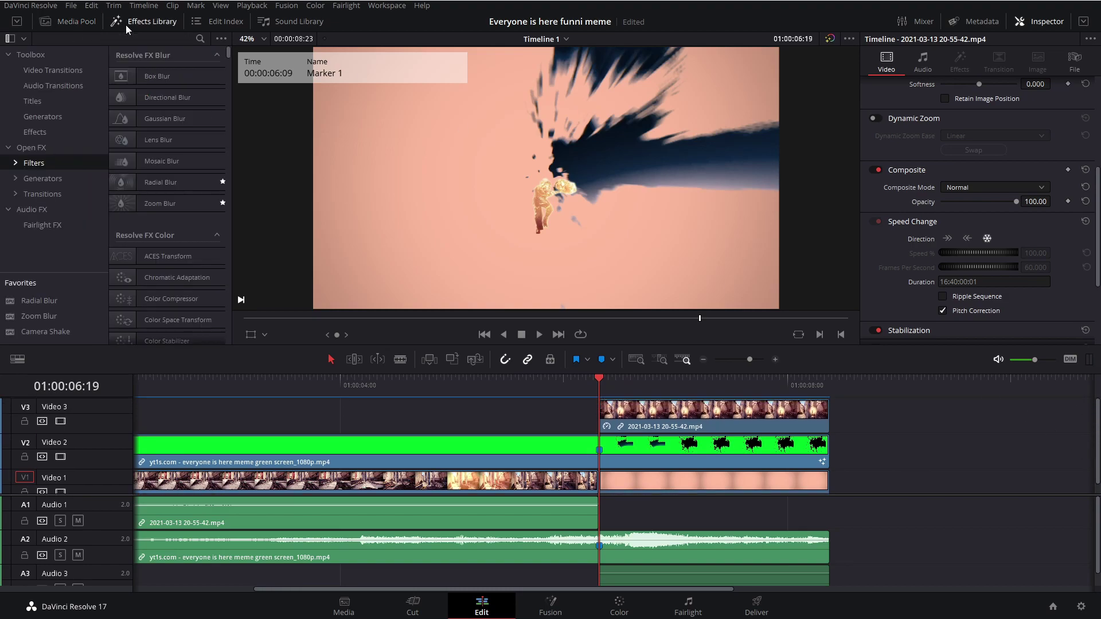
left_click(51, 103)
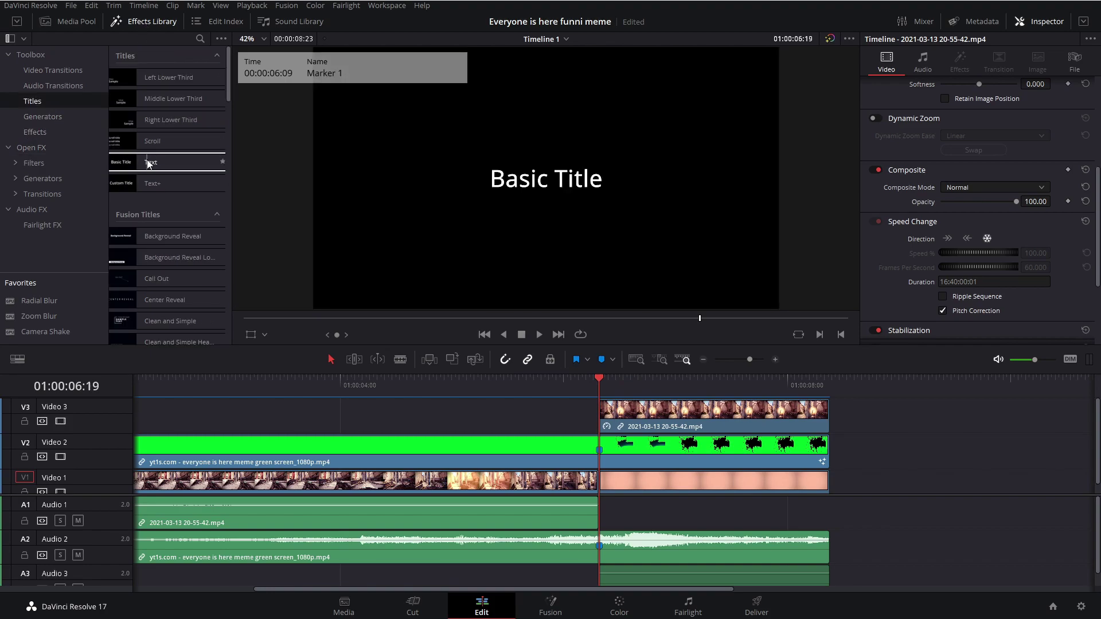
left_click_drag(151, 163, 885, 406)
left_click(717, 410)
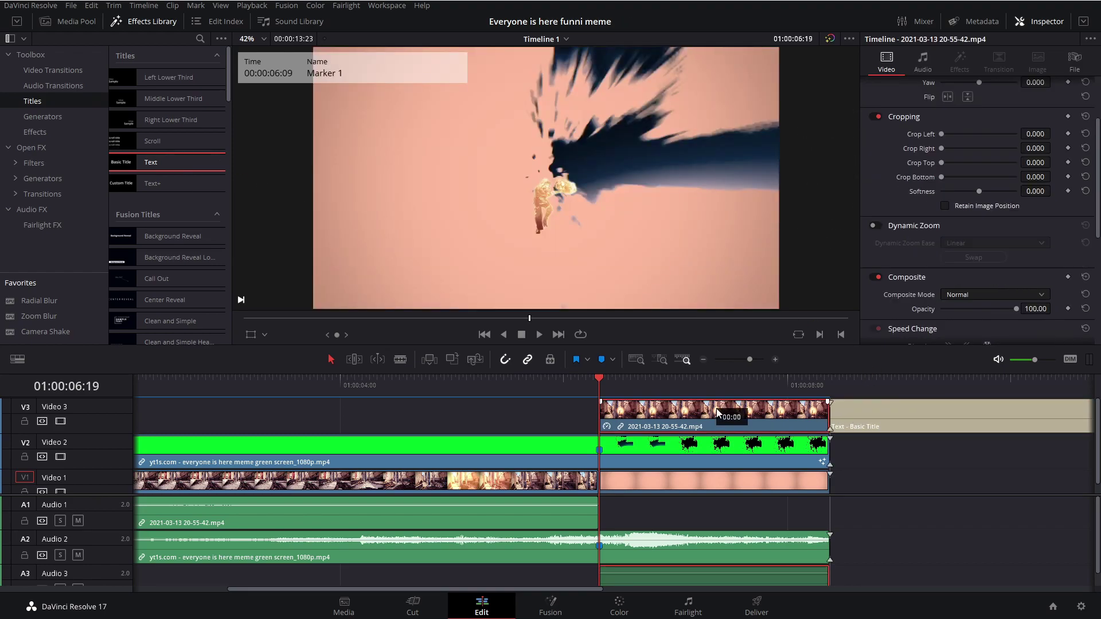
left_click_drag(715, 402, 715, 396)
left_click_drag(870, 456, 644, 457)
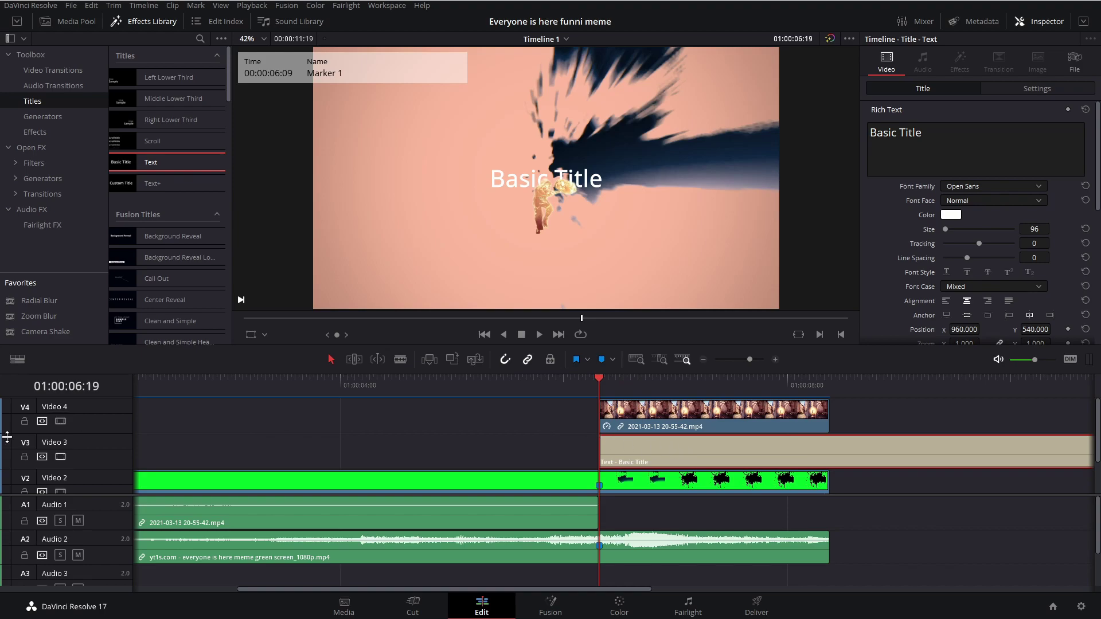
Split the title where the freeze-frame clip ends and delete the excess part
scroll(591, 441, "down", 2)
scroll(838, 474, "down", 1)
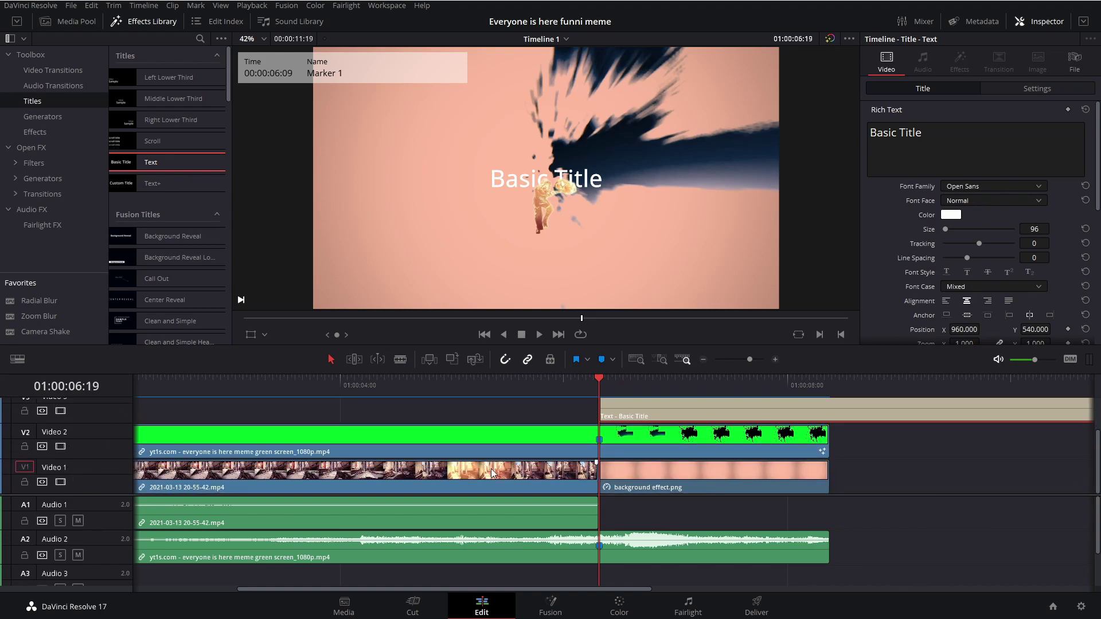
left_click(636, 479)
left_click(528, 483)
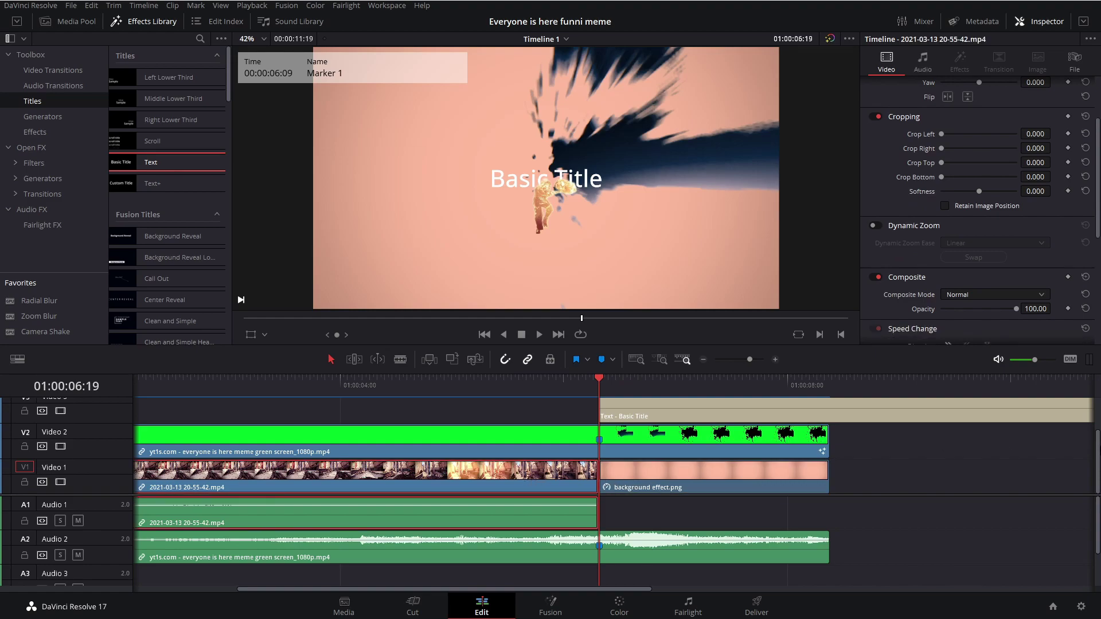
scroll(527, 459, "up", 2)
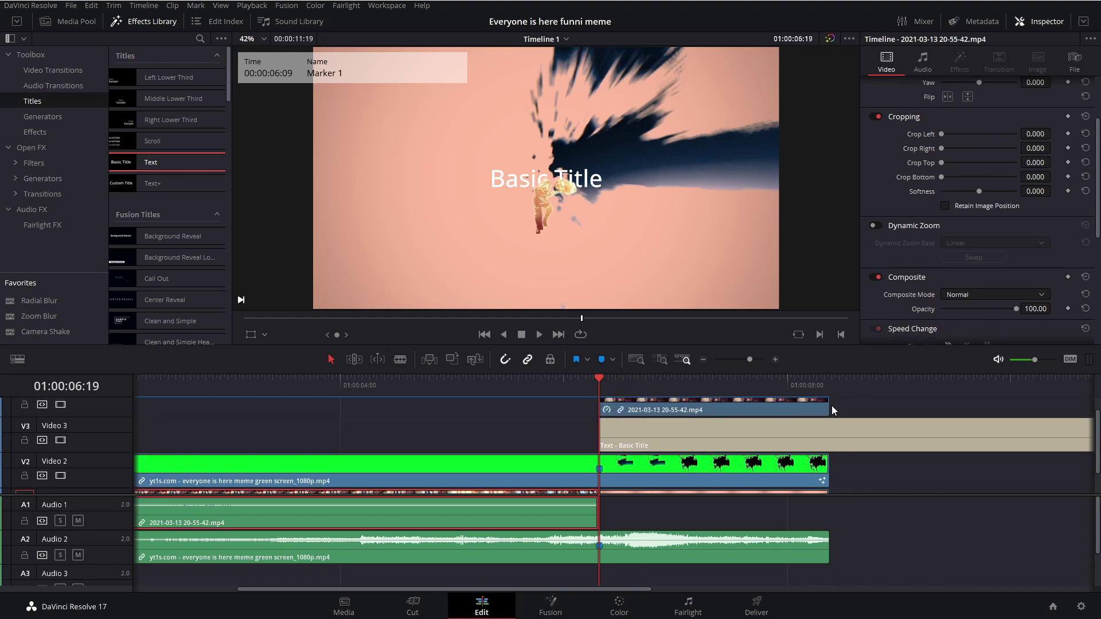
key("b")
left_click(830, 434)
left_click(328, 361)
left_click(922, 437)
key("Delete")
Set the title's font to Impact and add a thin black stroke around the letters
left_click(686, 435)
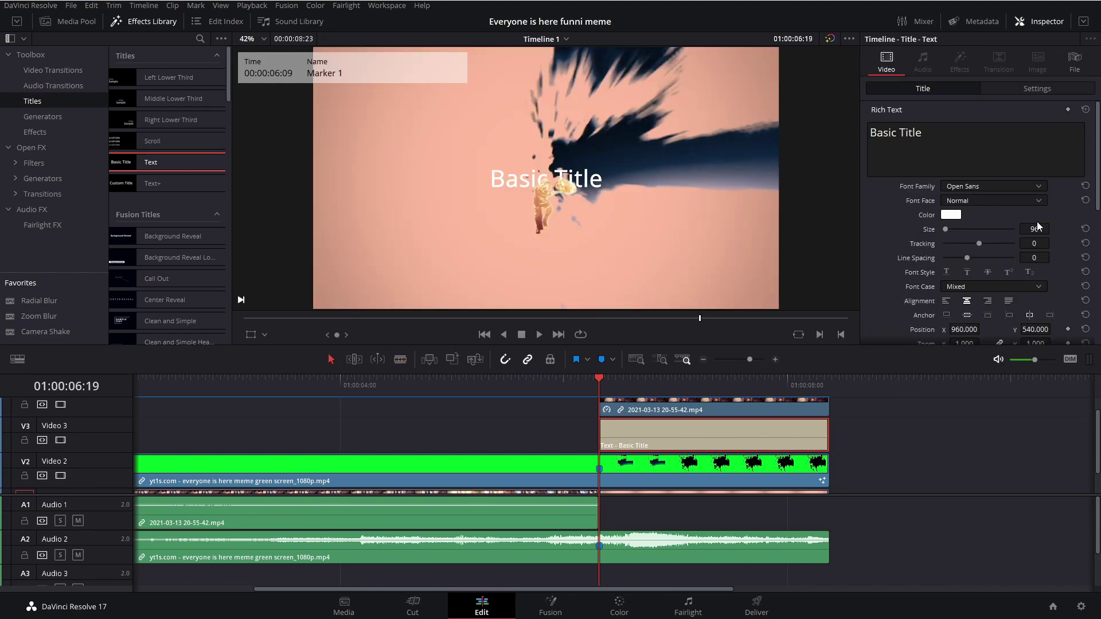
left_click(990, 185)
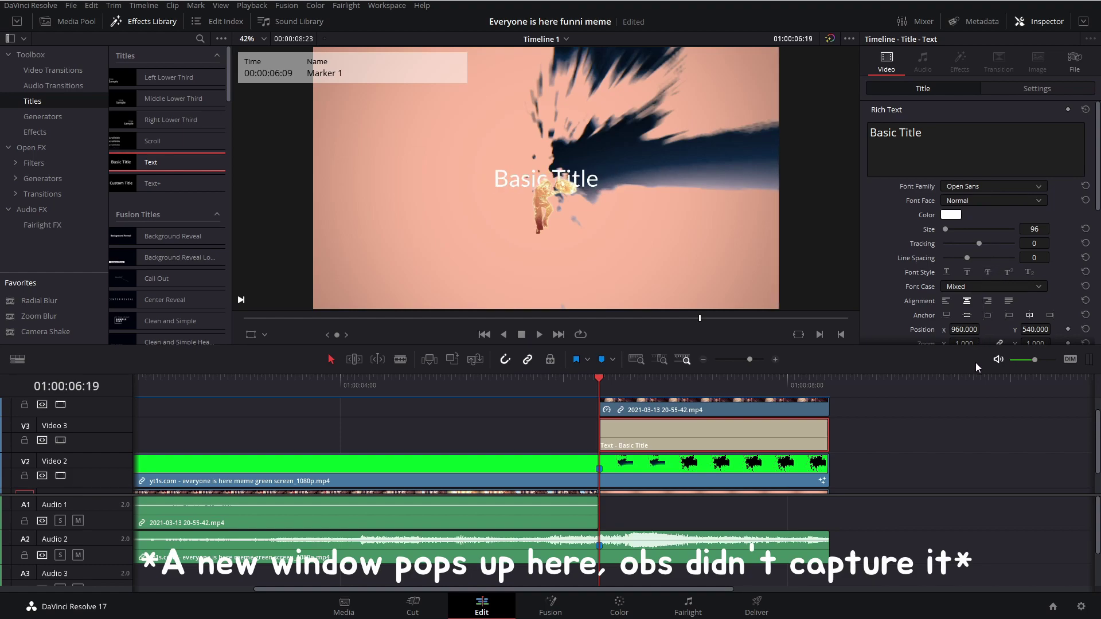
left_click(972, 295)
scroll(975, 259, "down", 4)
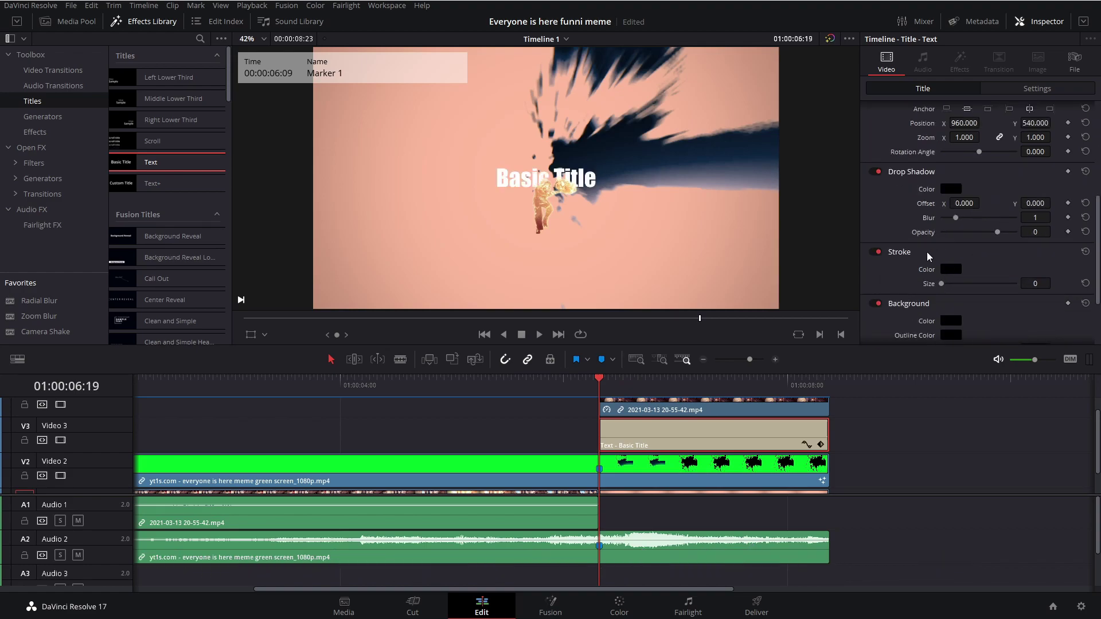
left_click_drag(944, 286, 957, 287)
Set the title's size to 123 and position it over the black splash at X 1474, Y 790
scroll(957, 287, "up", 5)
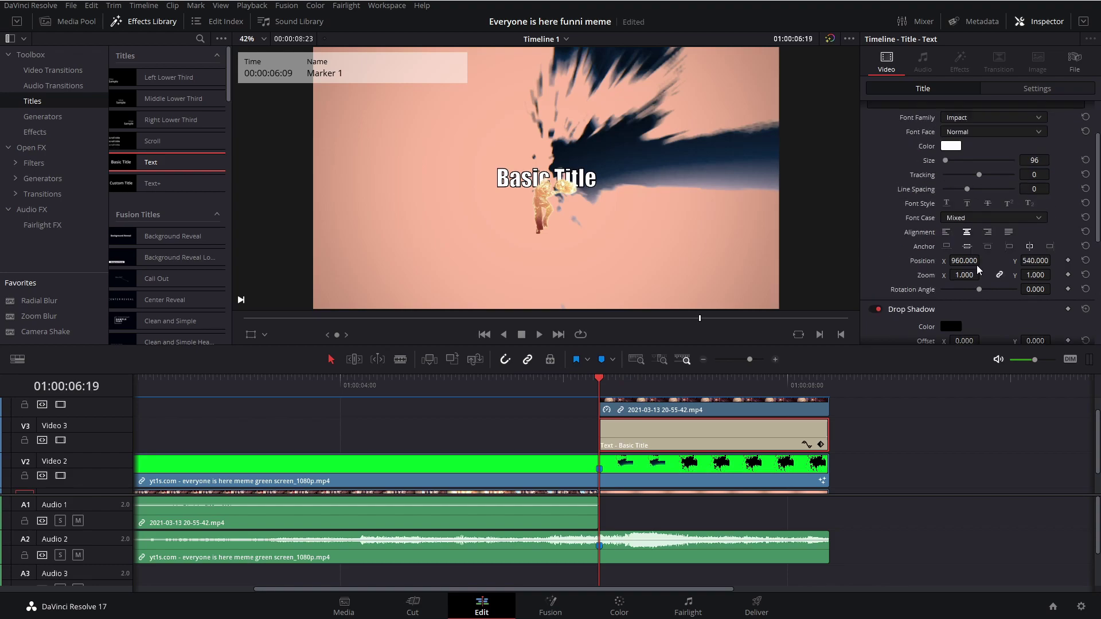
left_click_drag(1053, 194, 1064, 194)
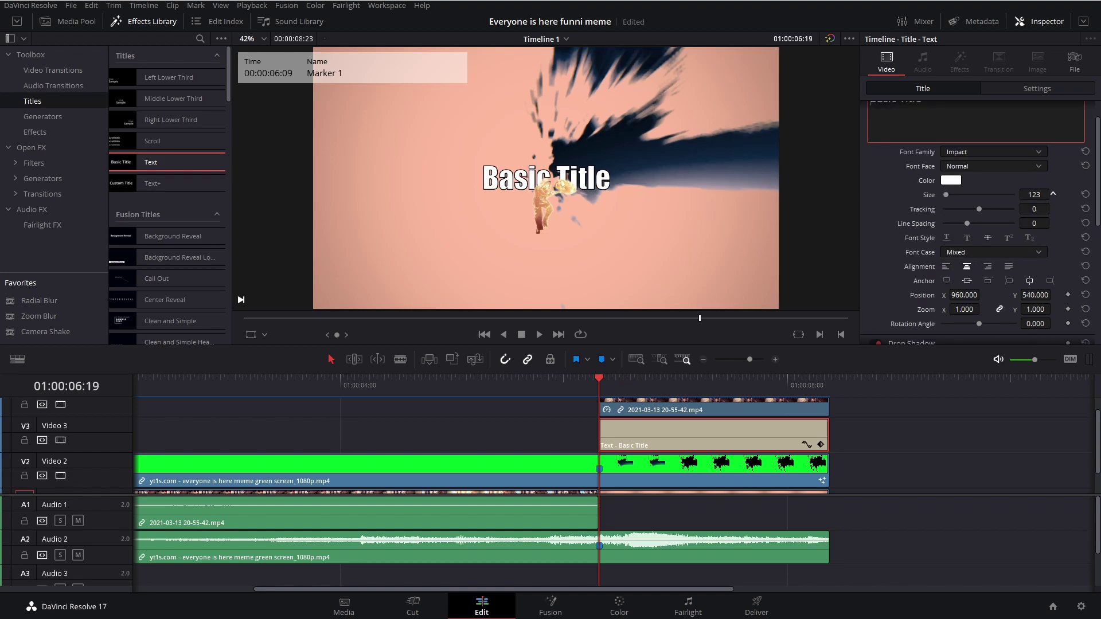
left_click_drag(609, 389, 629, 384)
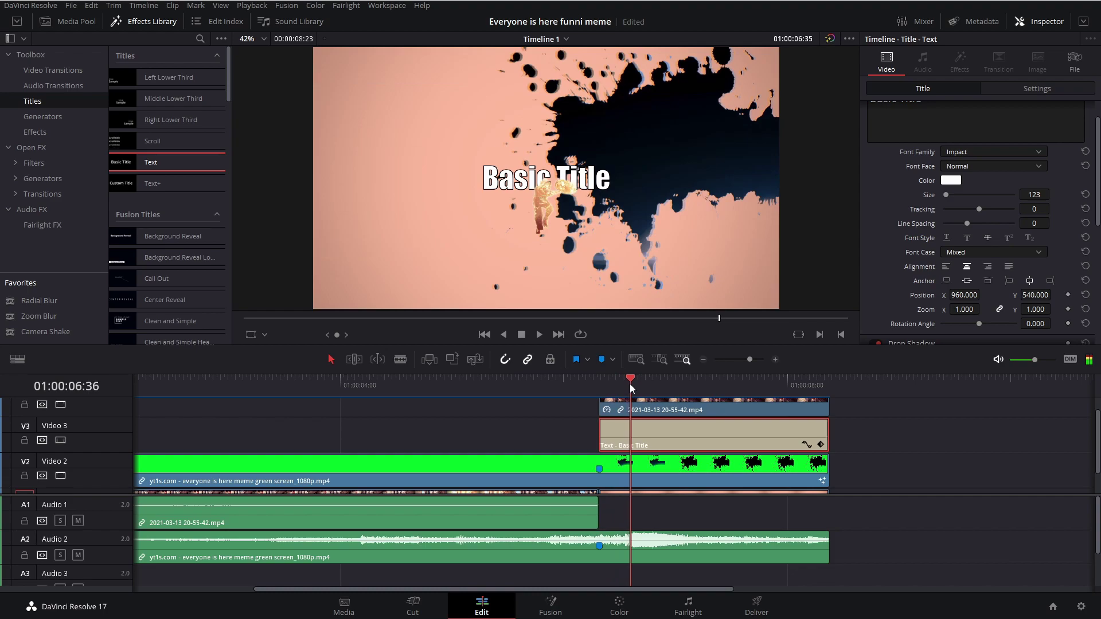
left_click_drag(1037, 296, 1064, 296)
left_click_drag(966, 297, 1029, 295)
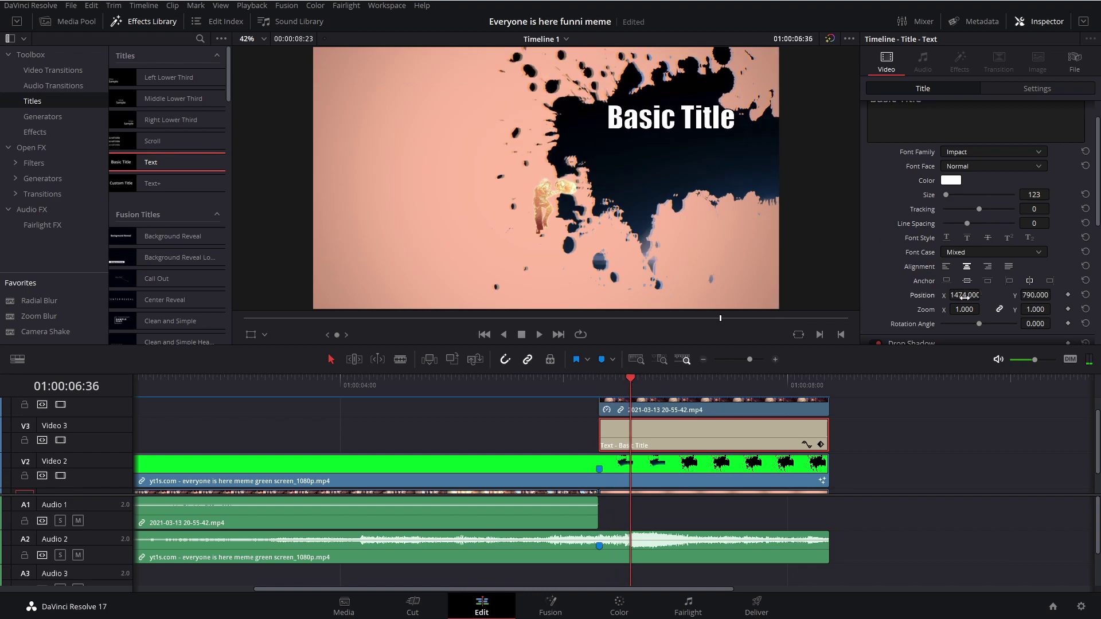
Change the title's text color to light orange
left_click(951, 181)
left_click_drag(644, 216, 650, 245)
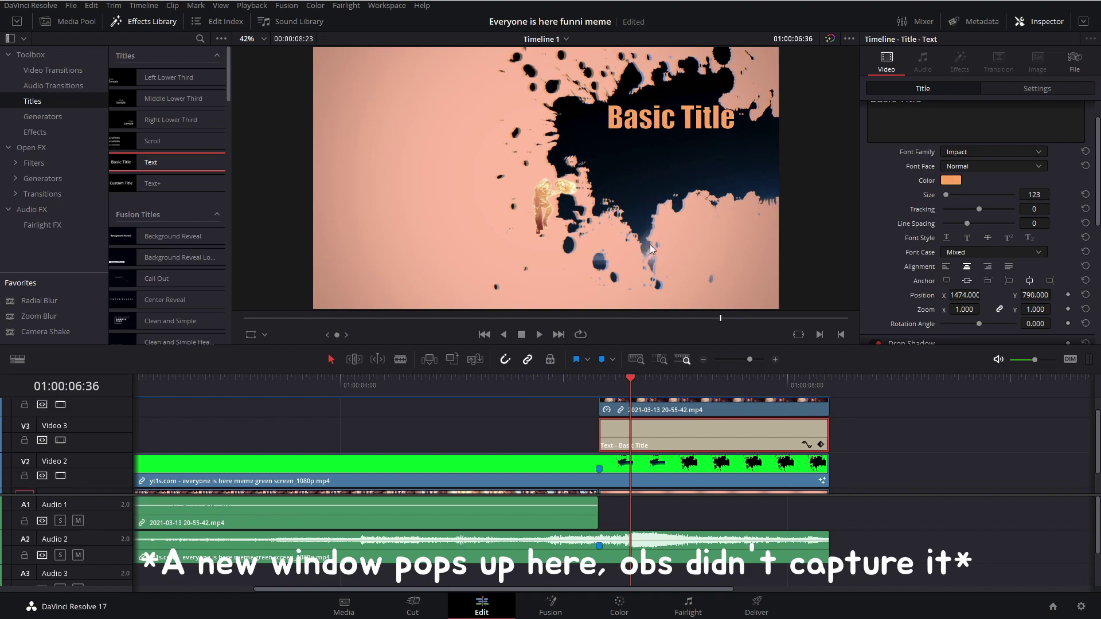
left_click(683, 414)
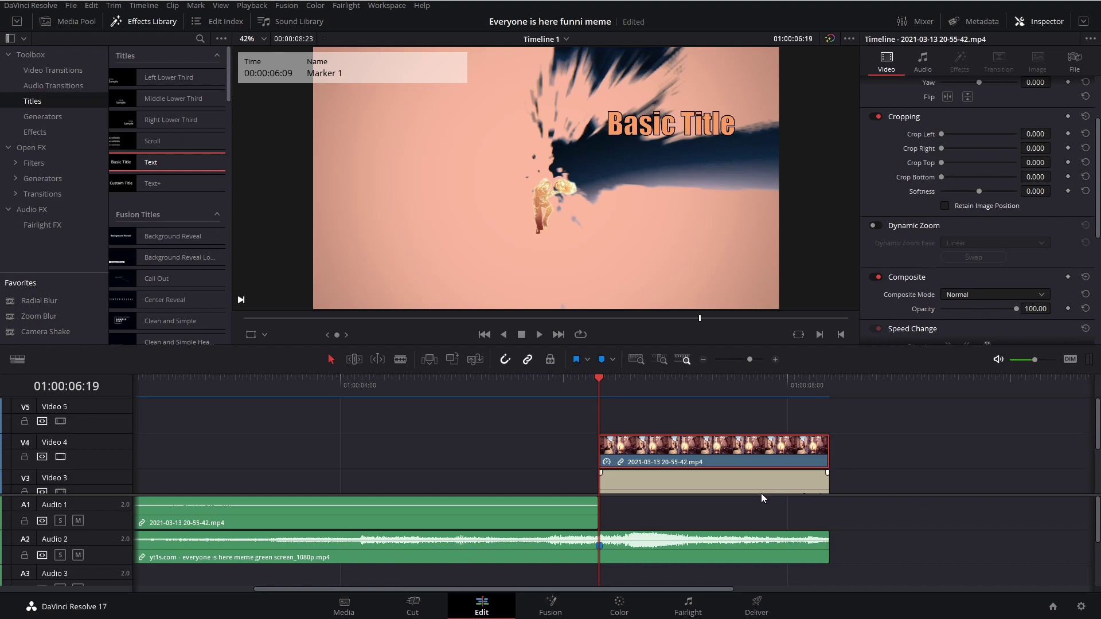
Replace the title's text with "HAMMER TITAN", using a frame where the splash is fully spread as preview
left_click(762, 488)
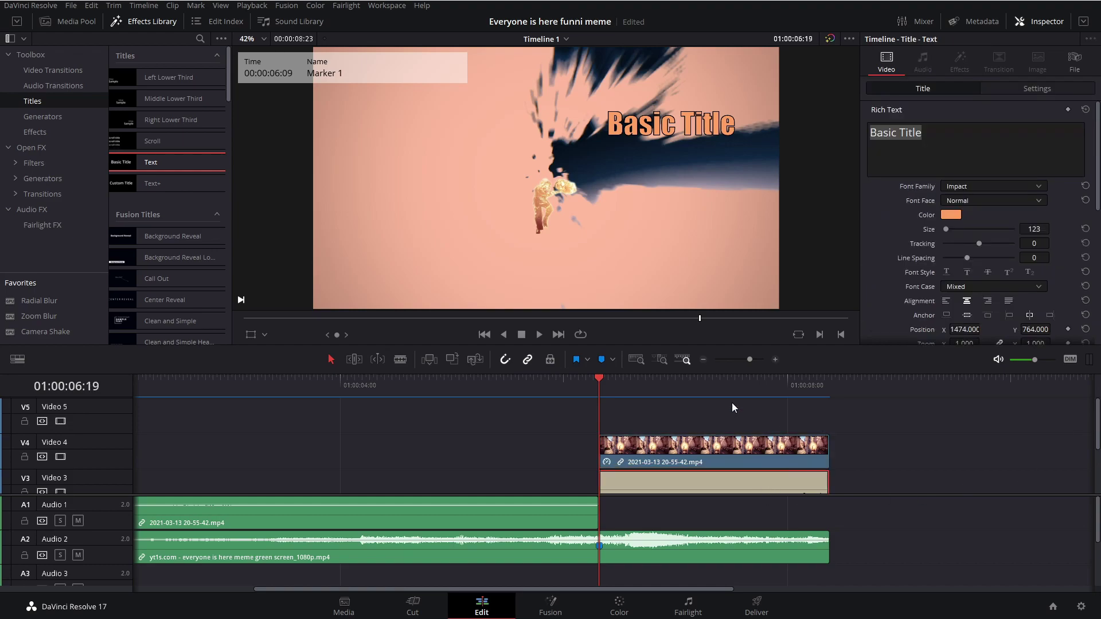
key("space")
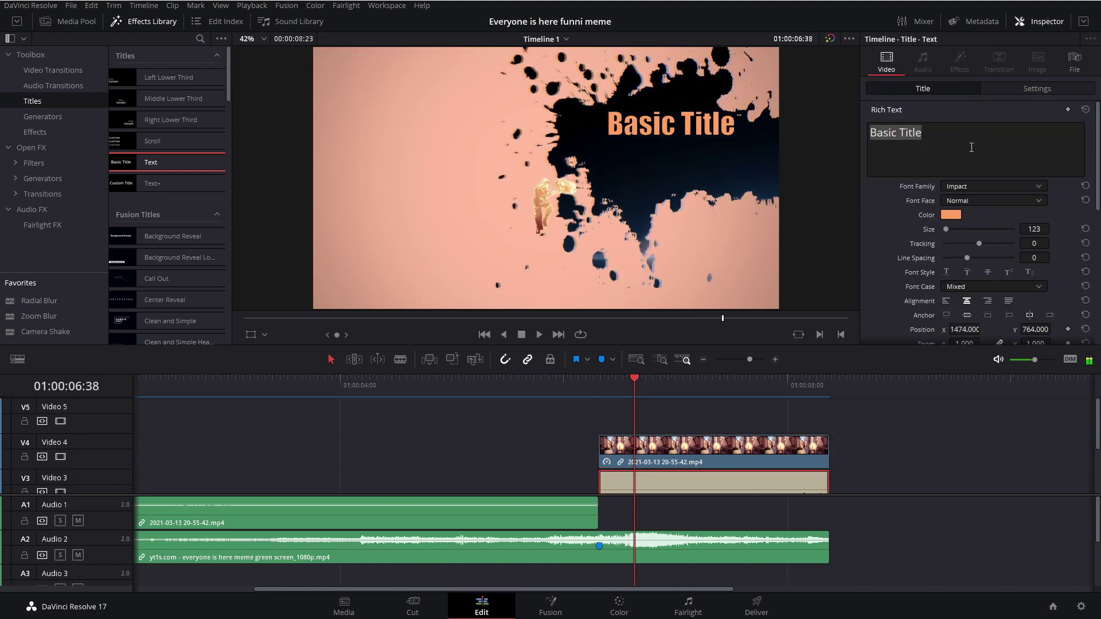
type("Ham")
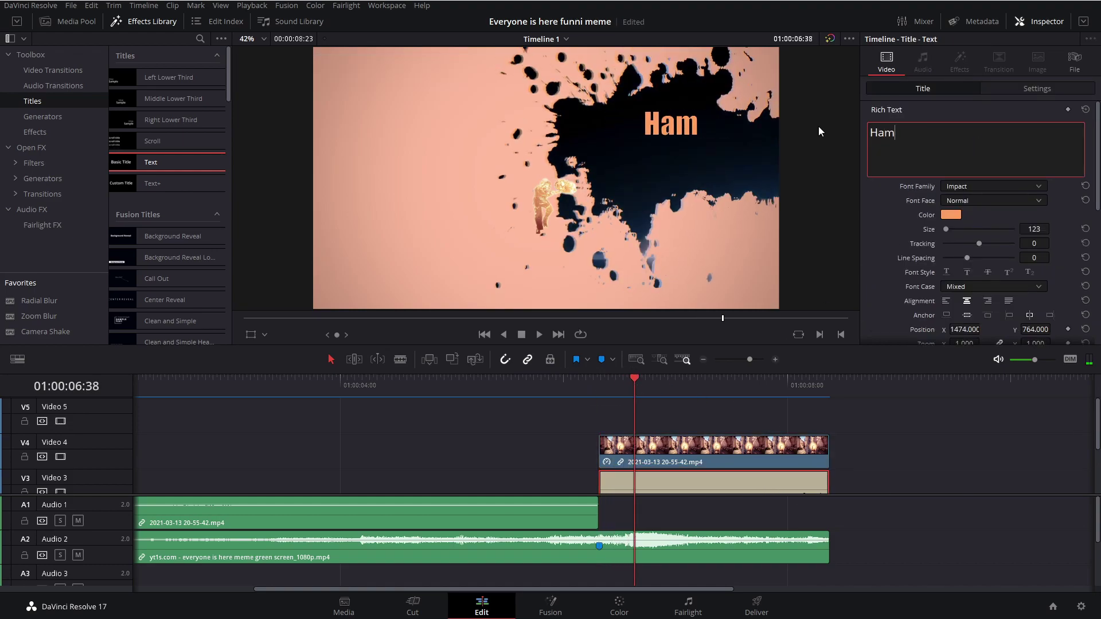
key("BackSpace")
key("BackSpace")
type("AMEM")
key("BackSpace")
key("BackSpace")
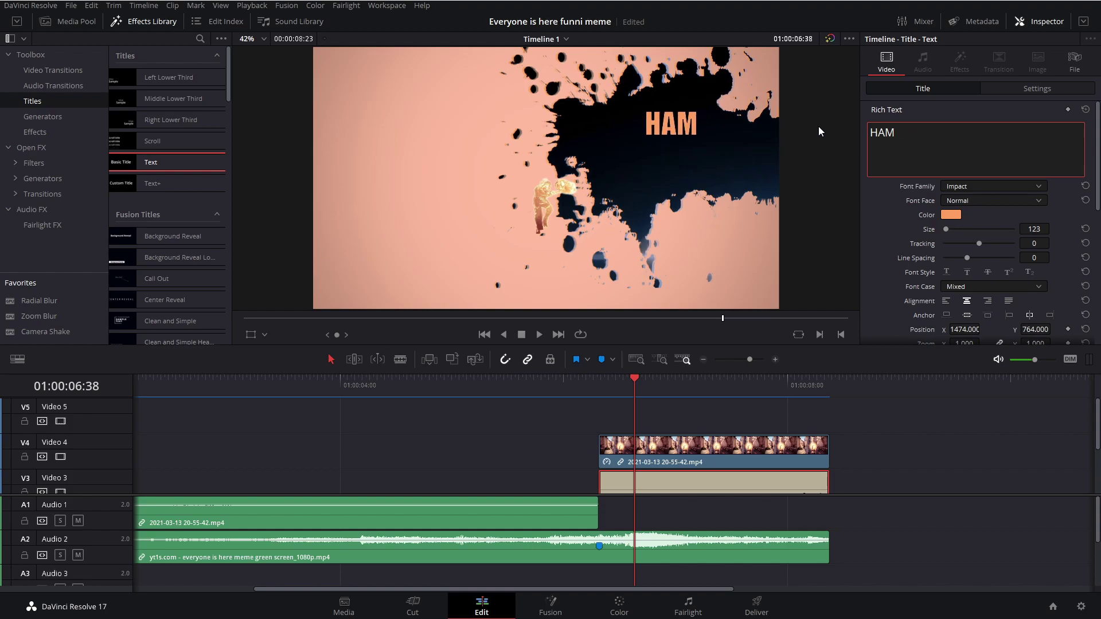
type("MER TITANM")
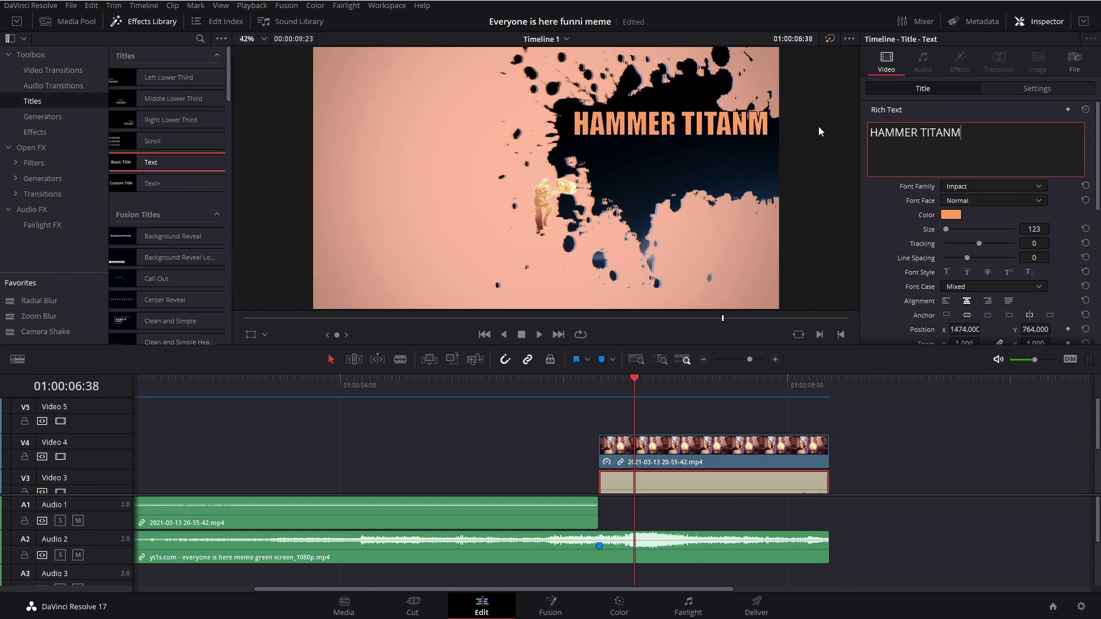
key("BackSpace")
left_click(849, 486)
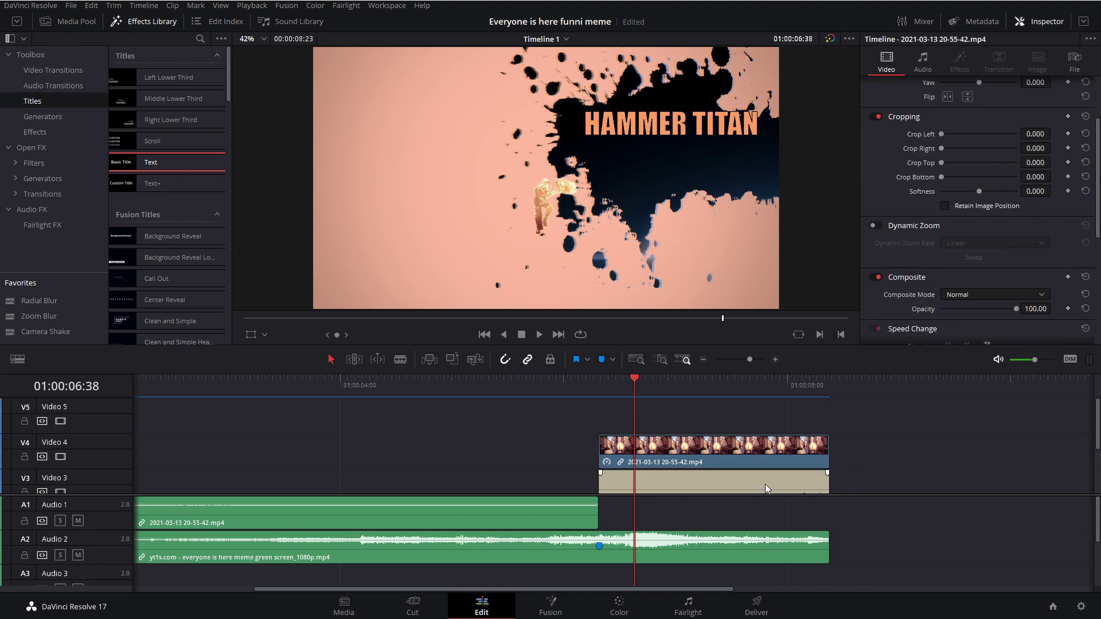
Move the freeze frame to Video 5 and the title to Video 4, and paste a copy of the title on Video 3
left_click(765, 484)
left_click_drag(612, 380, 600, 380)
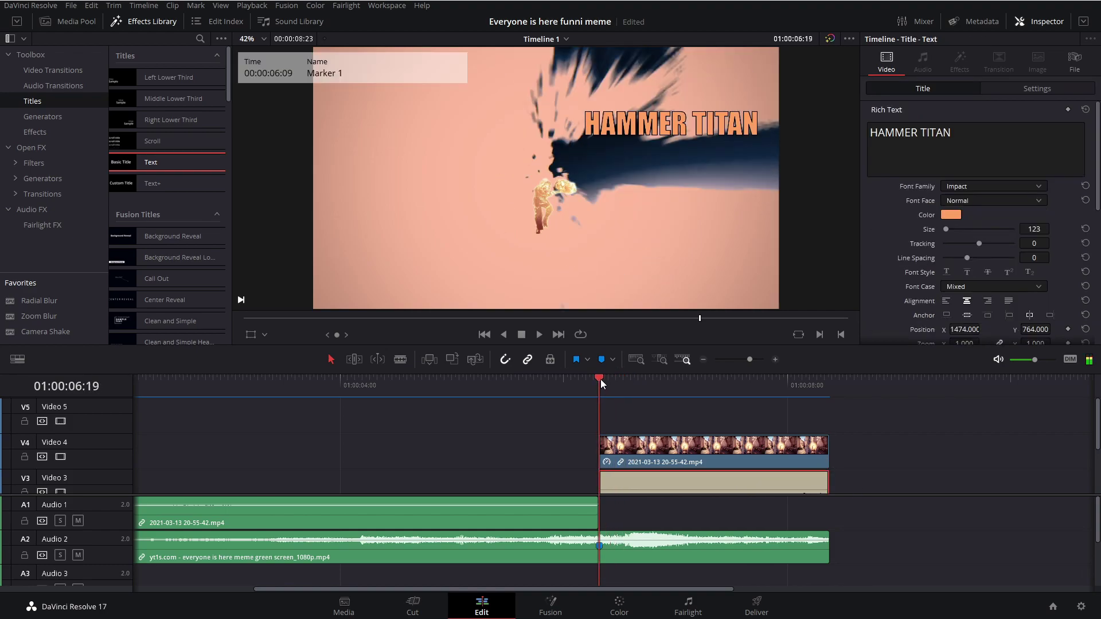
mouse_move(656, 459)
left_mouse_down()
mouse_move(658, 423)
mouse_move(657, 453)
left_mouse_up()
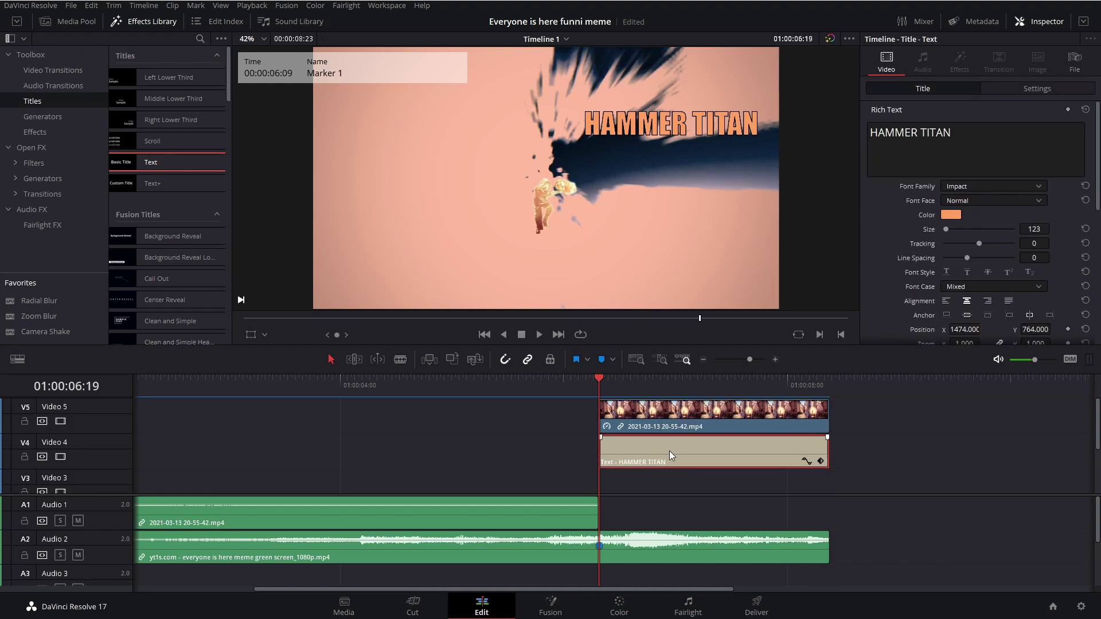
key("ctrl+v")
left_click(600, 380)
Replace the text of the title copy on Video 3 with "JOINS THE BATTLE"
left_click_drag(961, 133, 787, 129)
key("BackSpace")
type("JOI")
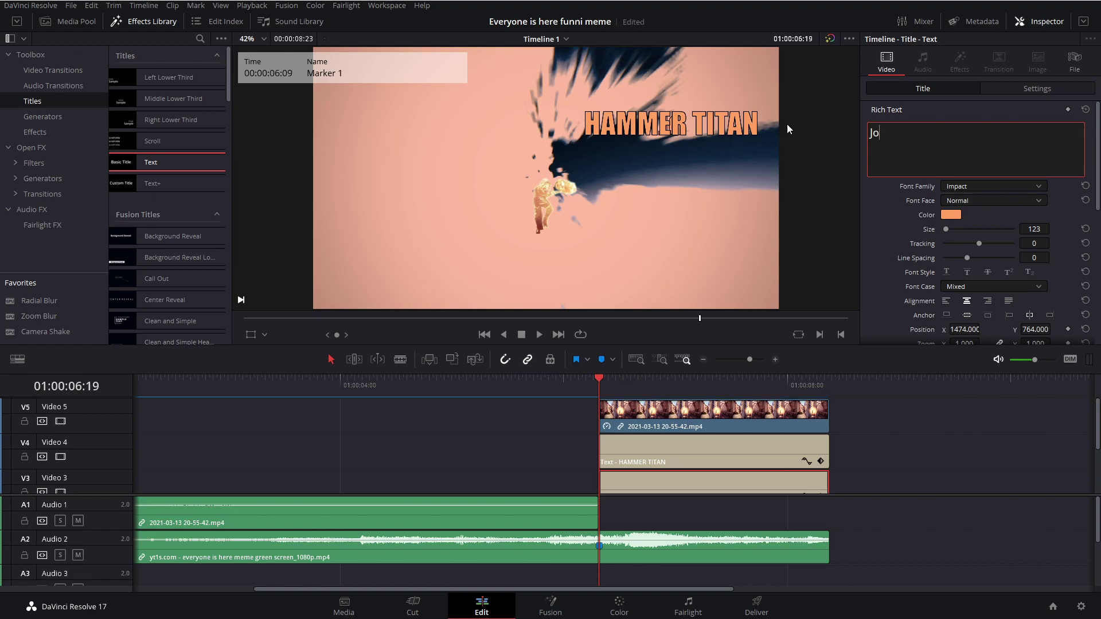
type("NS THE B")
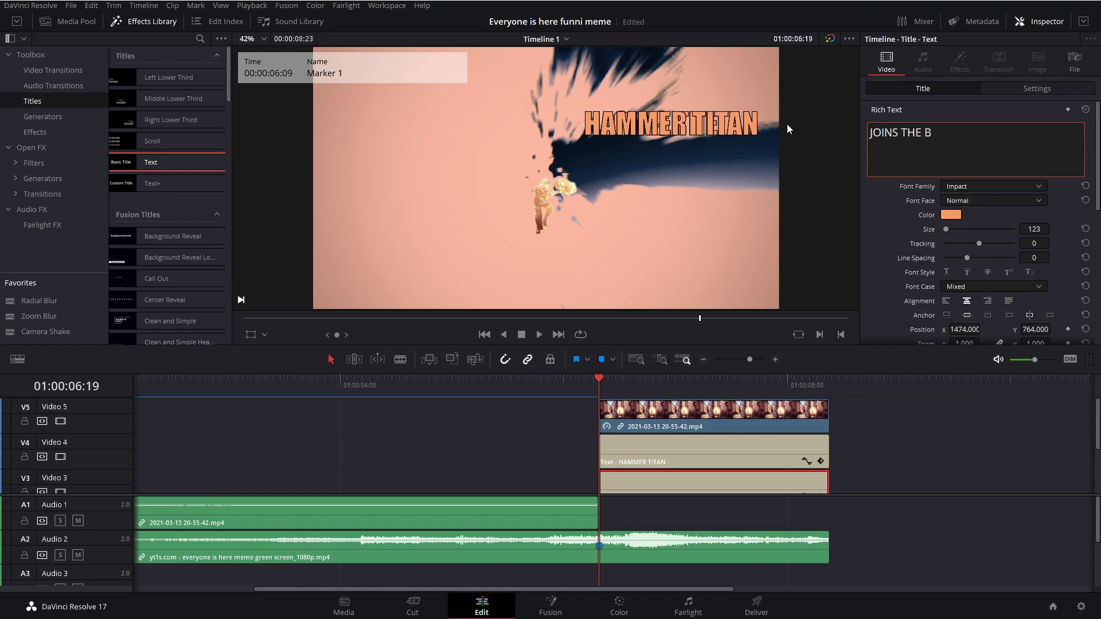
type("ATTLE")
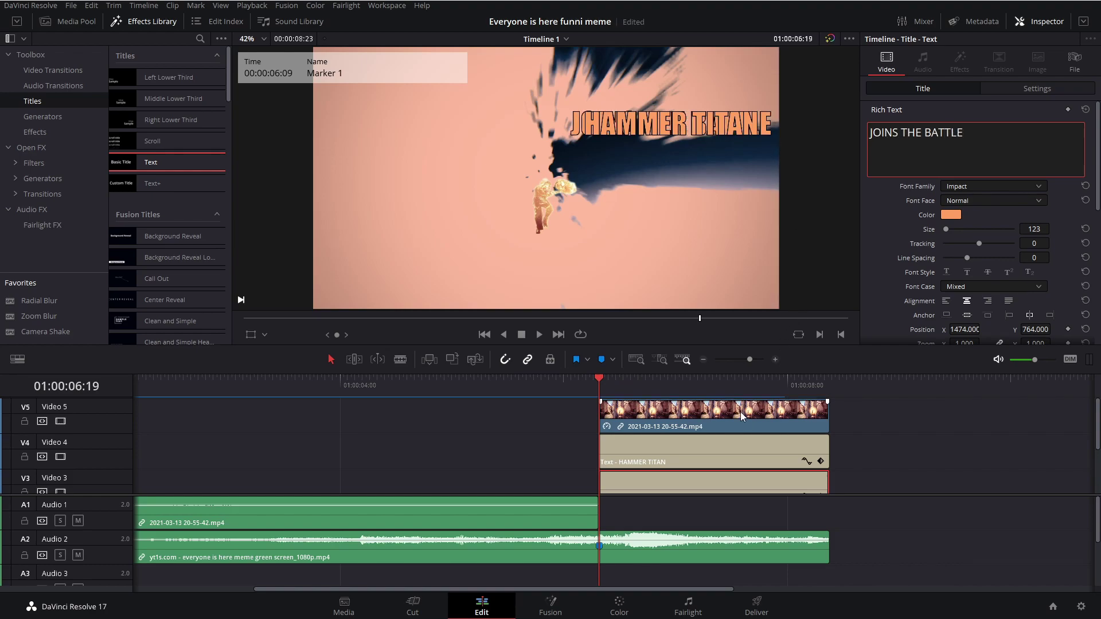
Stack the titles over the fully spread splash, with "HAMMER TITAN" at Y 721 and "JOINS THE BATTLE" at Y 603
left_click_drag(626, 383, 636, 384)
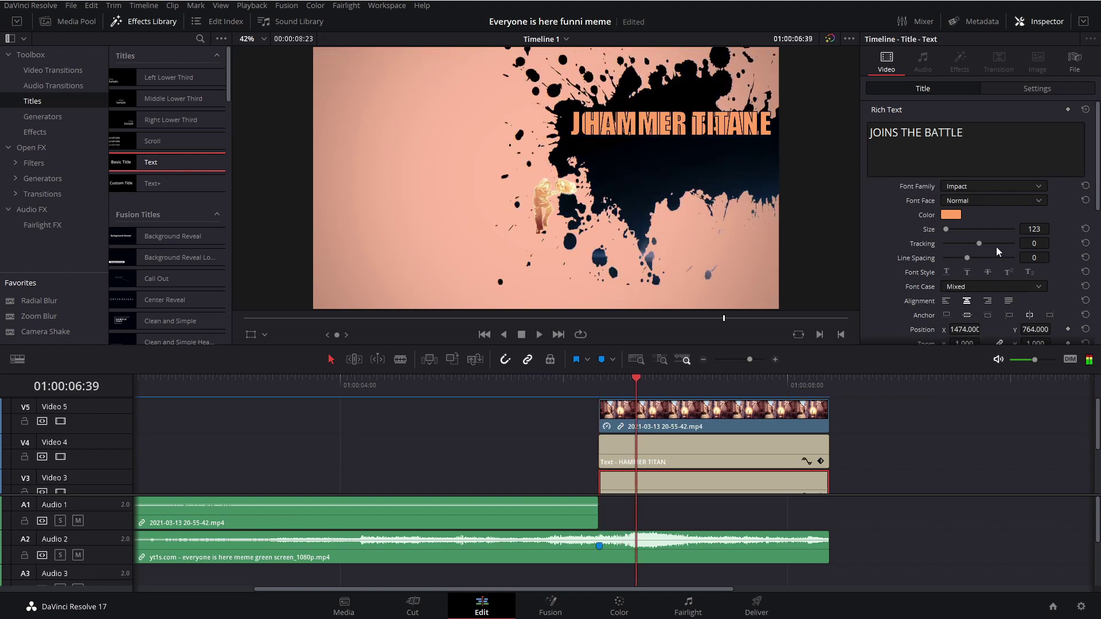
left_click_drag(1041, 325, 967, 325)
scroll(1065, 301, "down", 3)
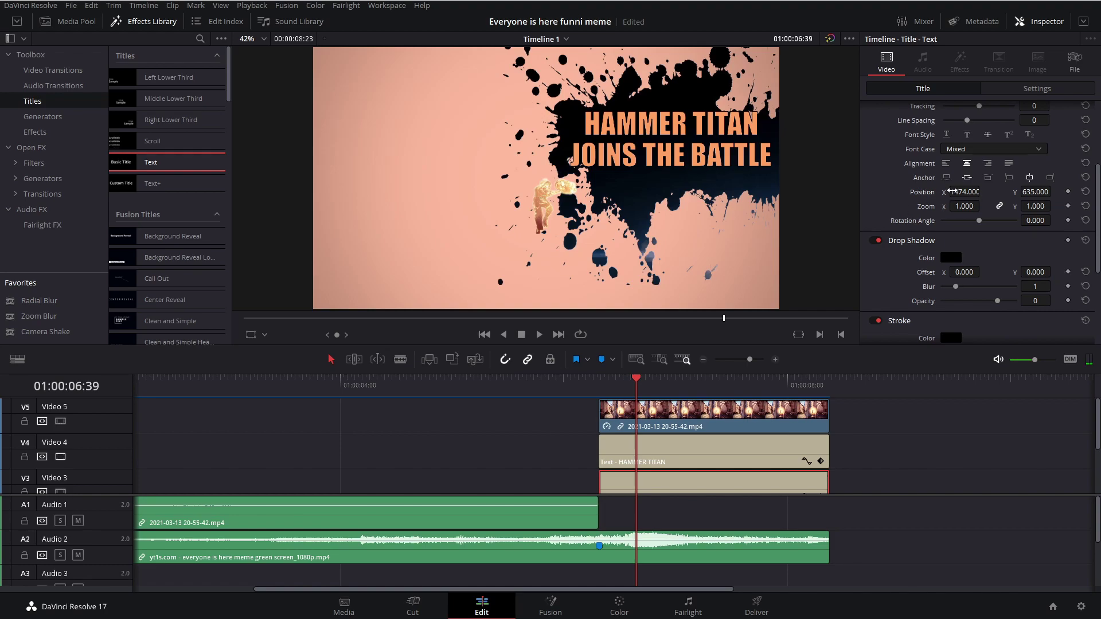
left_click_drag(983, 192, 1029, 196)
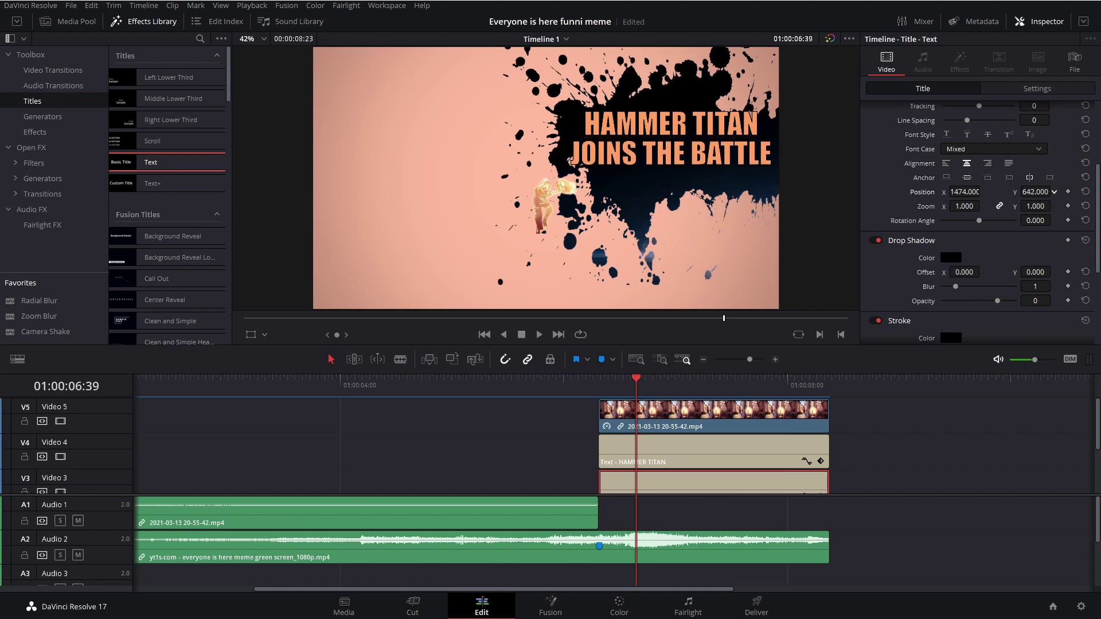
left_click(695, 453)
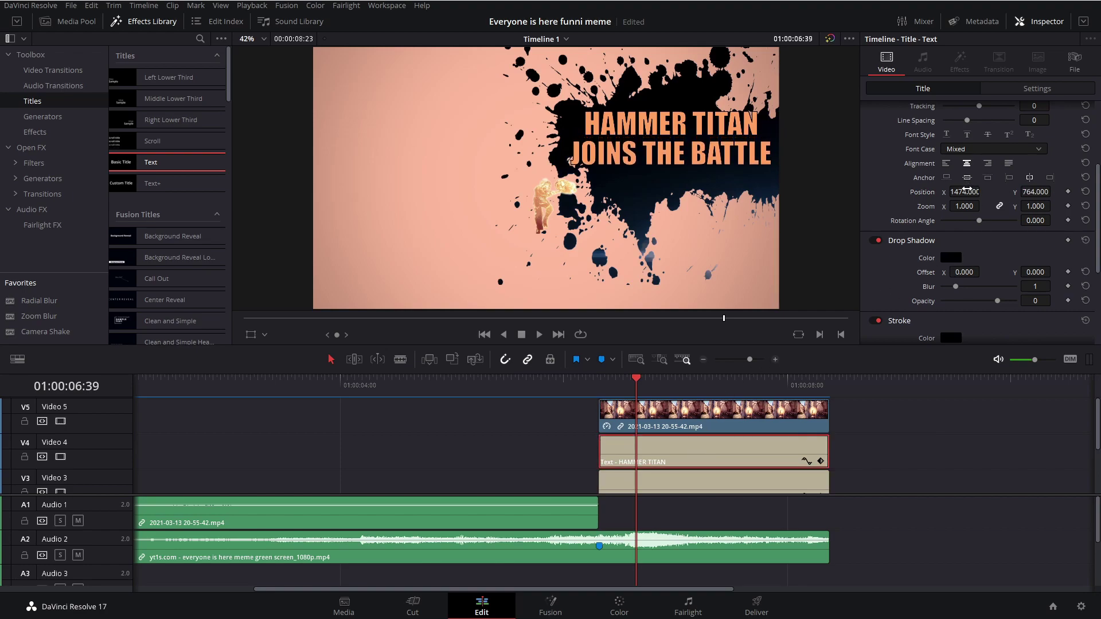
left_click_drag(967, 190, 967, 190)
left_click_drag(1043, 192, 1040, 192)
left_click(761, 487)
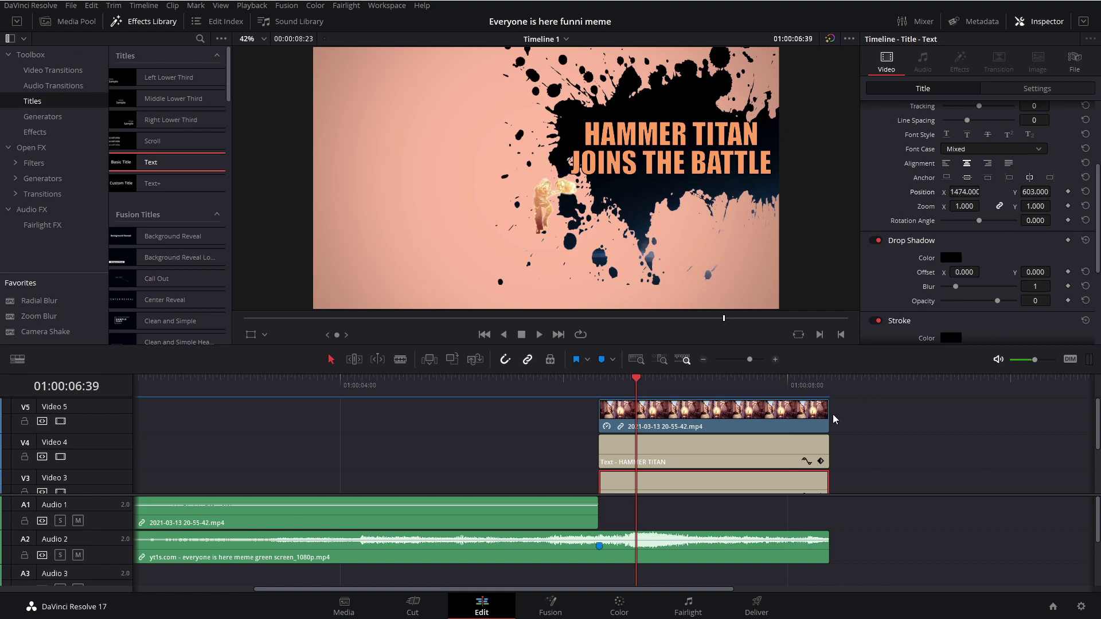
Combine the two titles on Video 4 and Video 3 into one compound clip
left_click(691, 452)
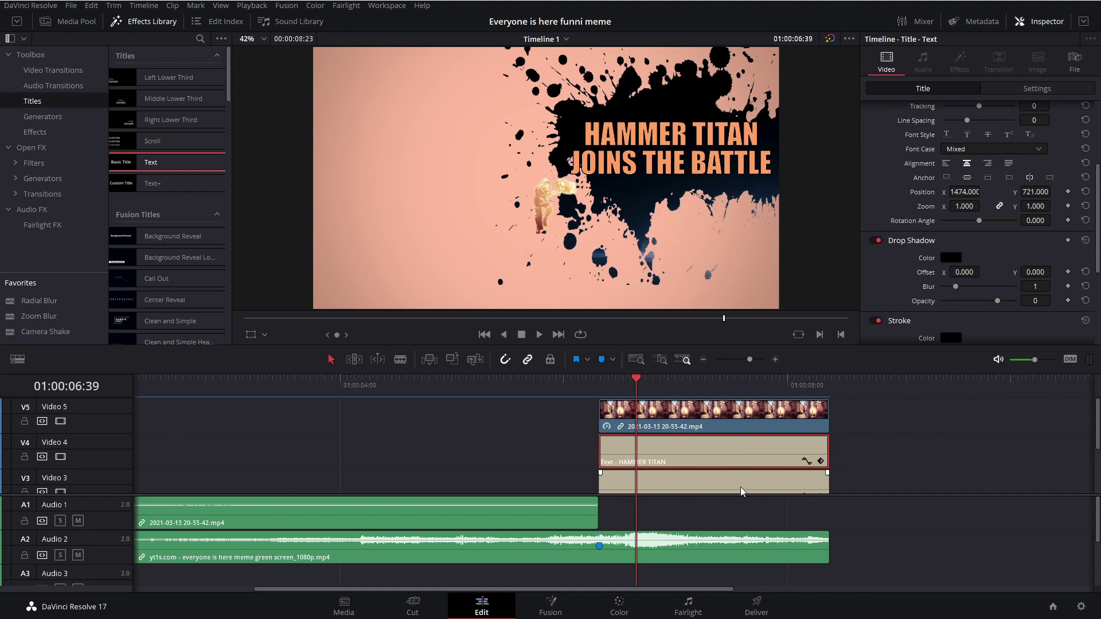
left_click(720, 488, "ctrl")
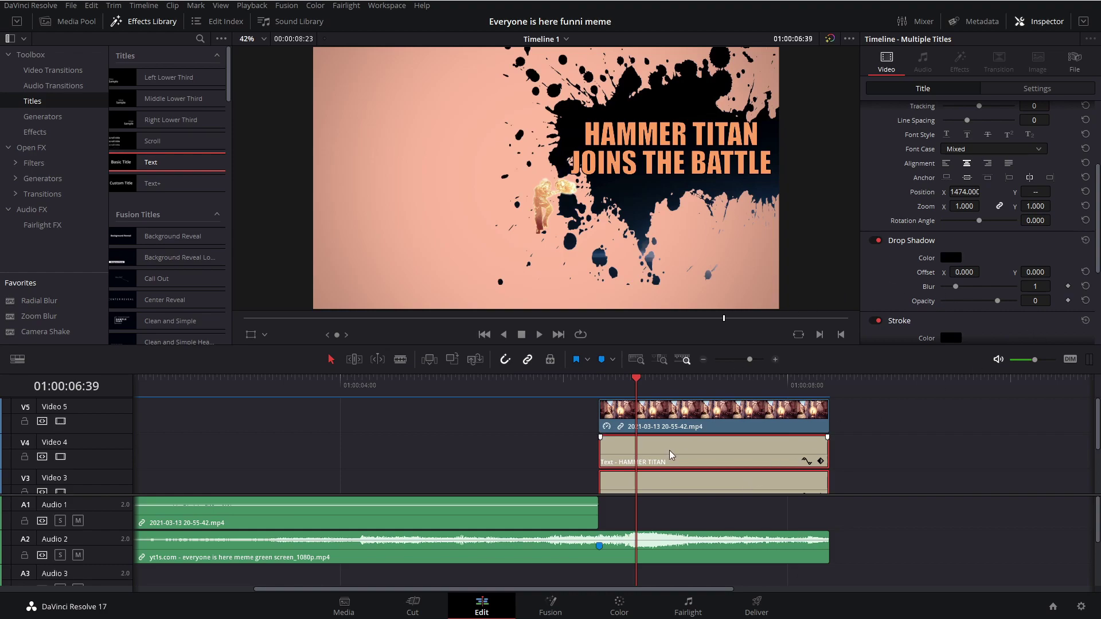
left_click(743, 441)
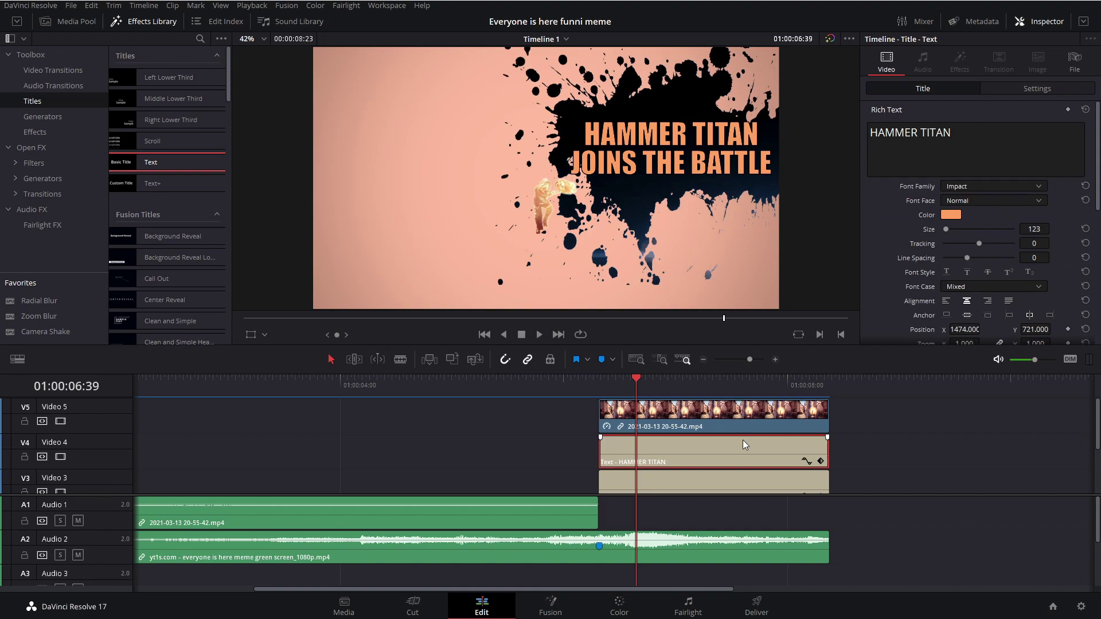
left_click(745, 486, "ctrl")
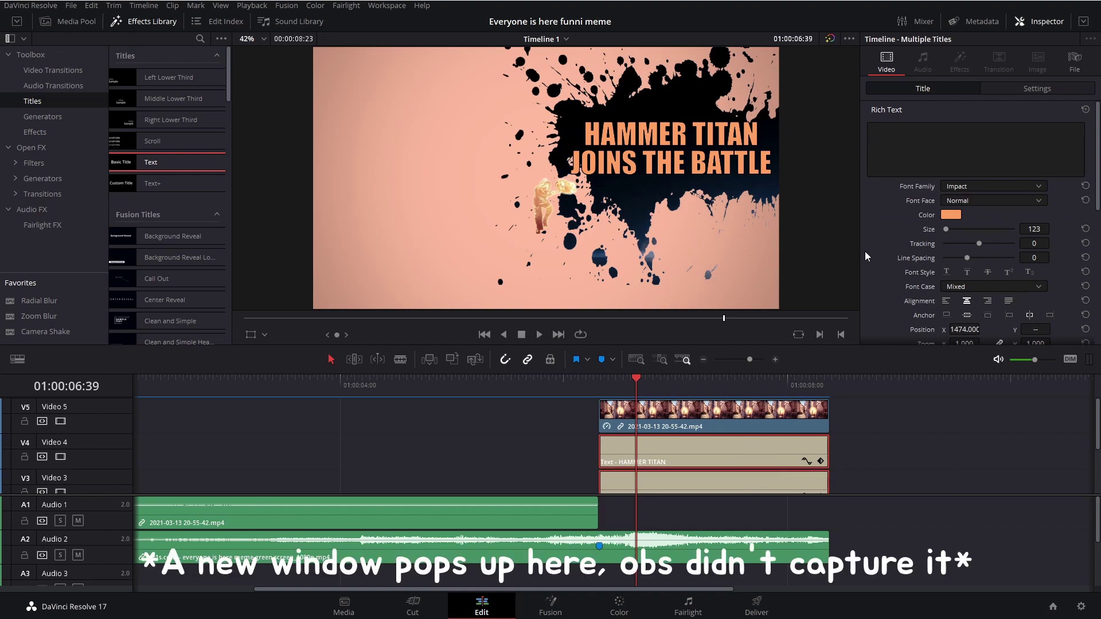
left_click(635, 335)
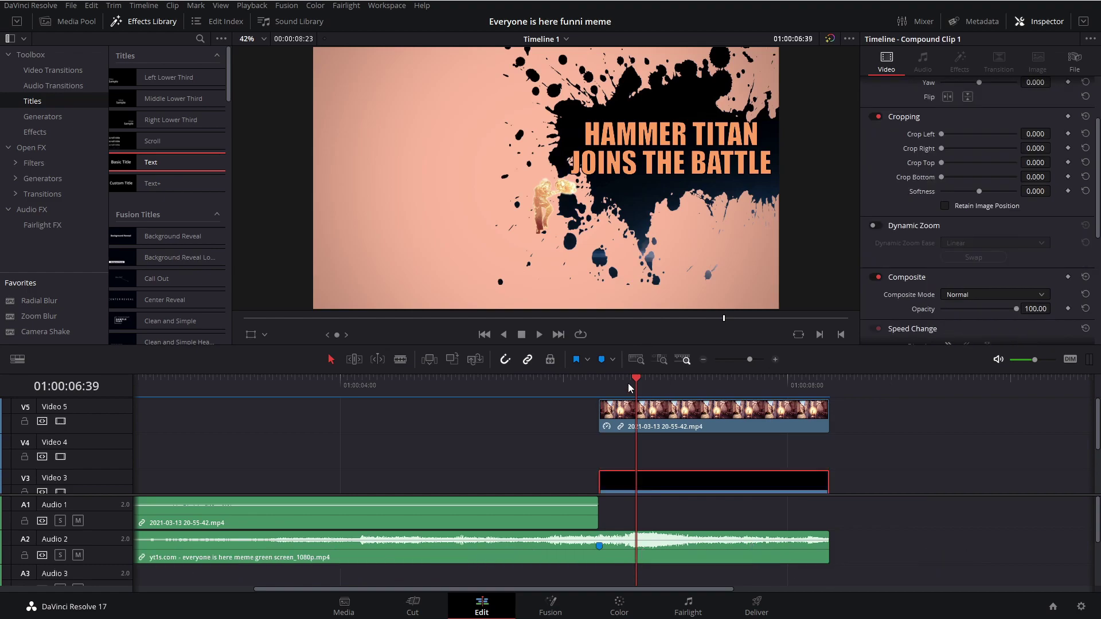
Try enlarging the compound title clip to a zoom of 1.150 early in the splash
left_click(600, 381)
key("space")
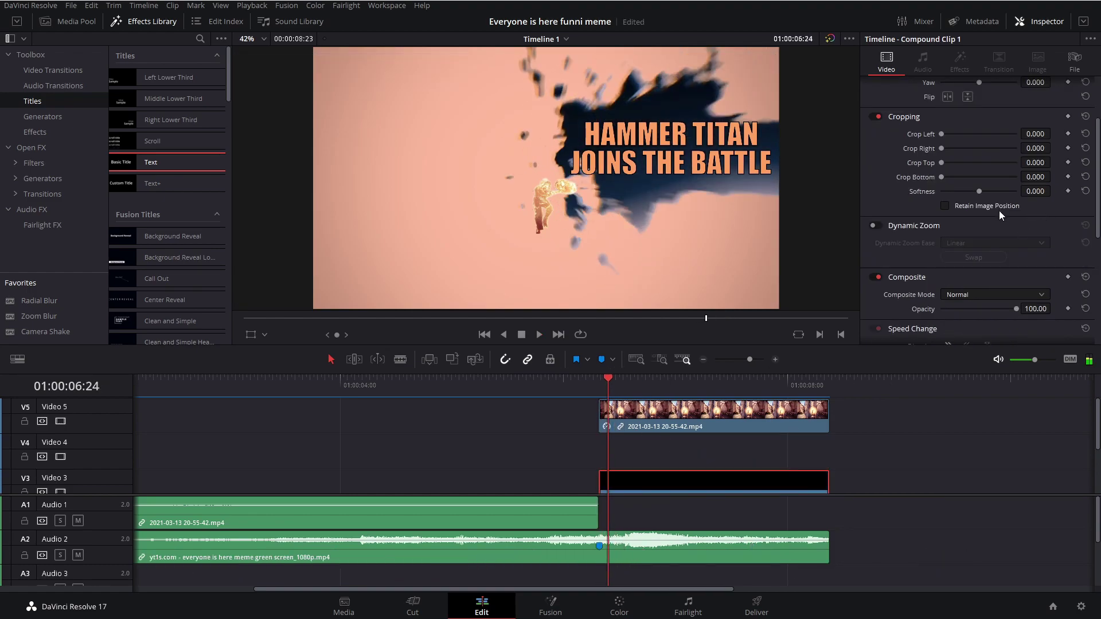
scroll(1015, 210, "up", 3)
mouse_move(1038, 104)
left_mouse_down()
mouse_move(1059, 104)
mouse_move(1024, 100)
mouse_move(1041, 100)
left_mouse_up()
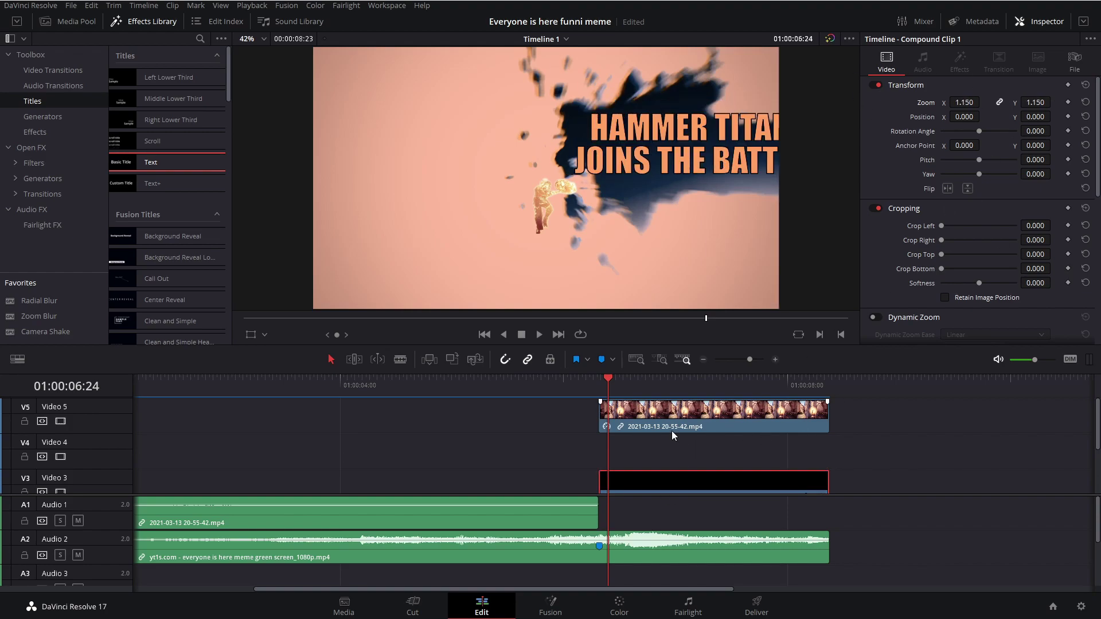
left_click_drag(670, 431, 657, 441)
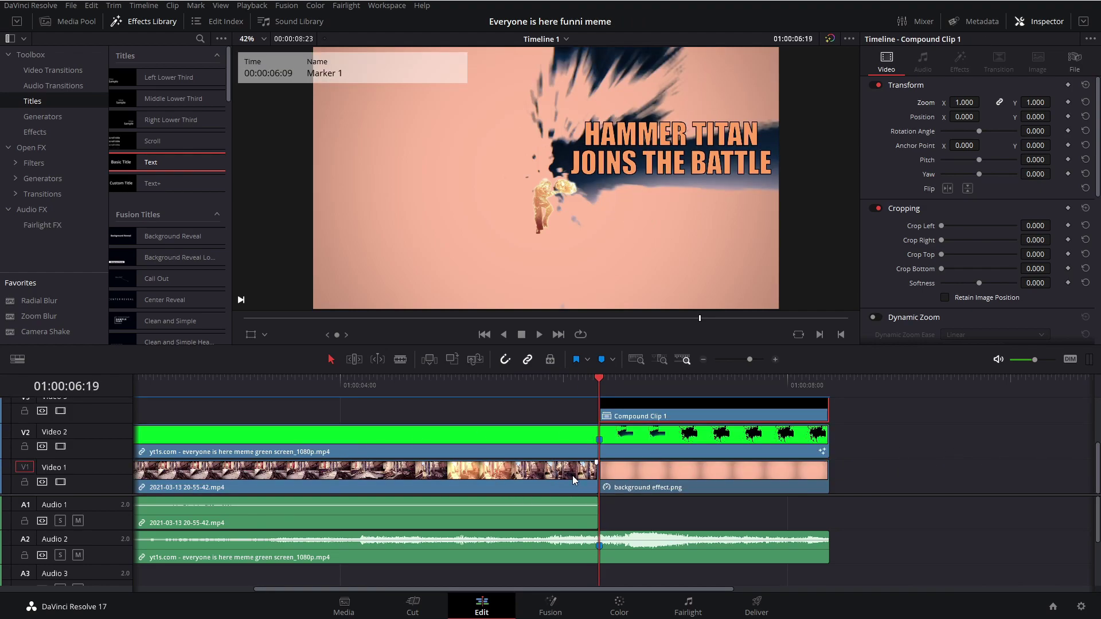
Play the cut from the gameplay footage to the splash several times to check the transition
left_click(576, 387)
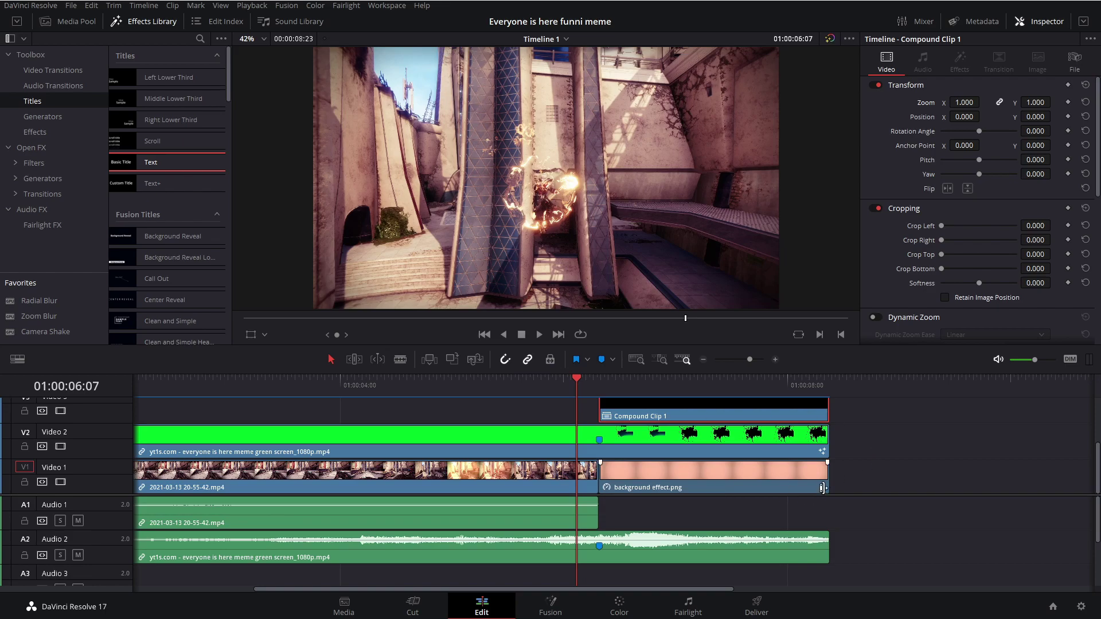
key("space")
key("space")
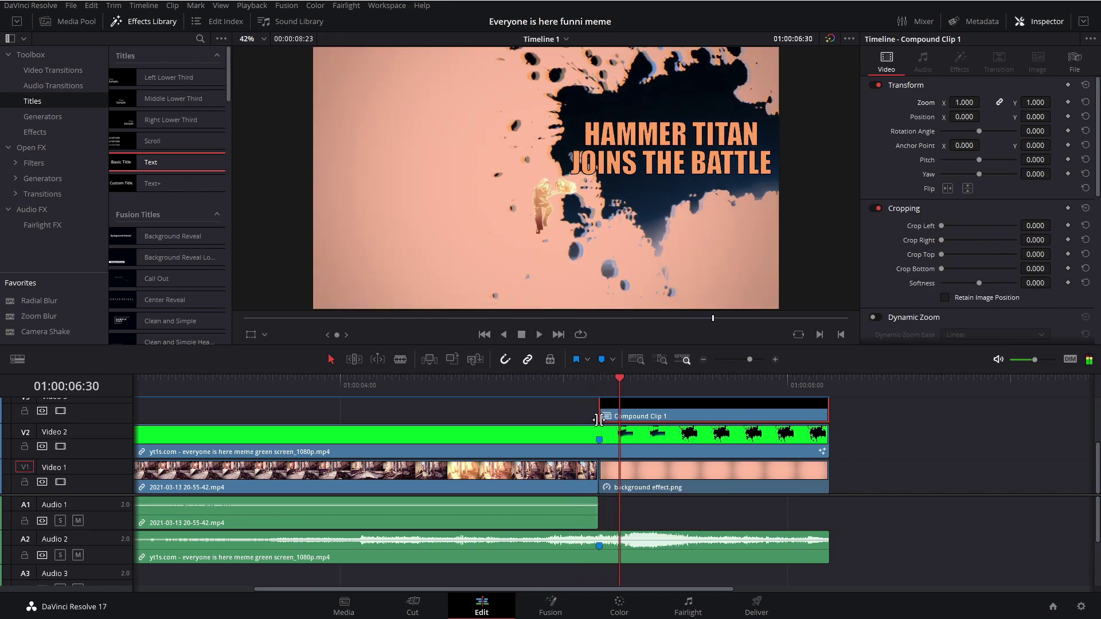
left_click(560, 380)
key("space")
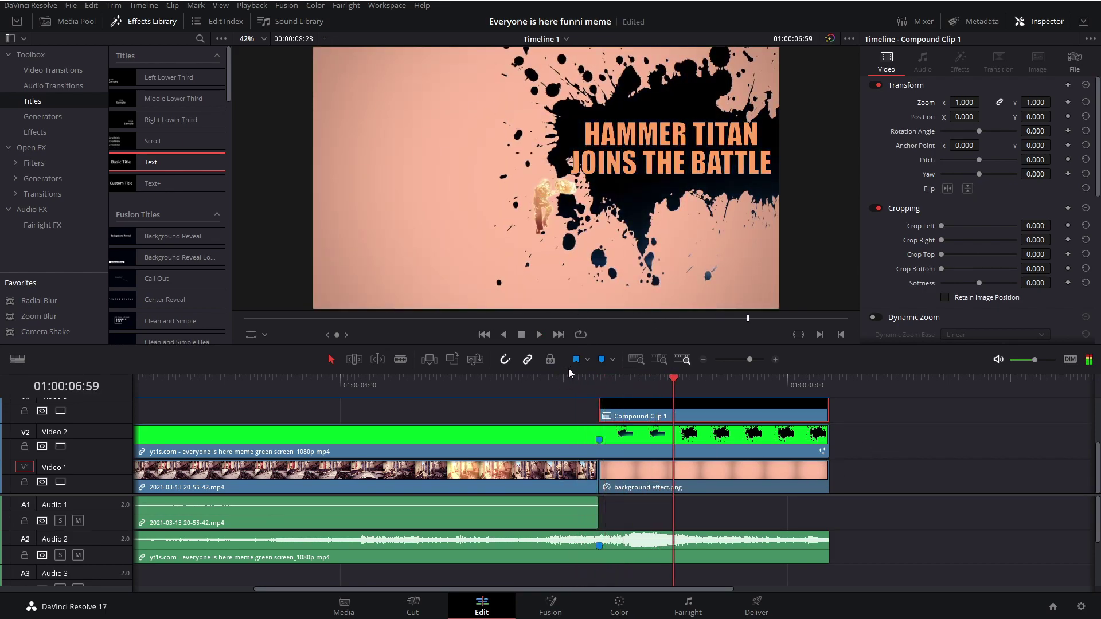
left_click(560, 379)
key("space")
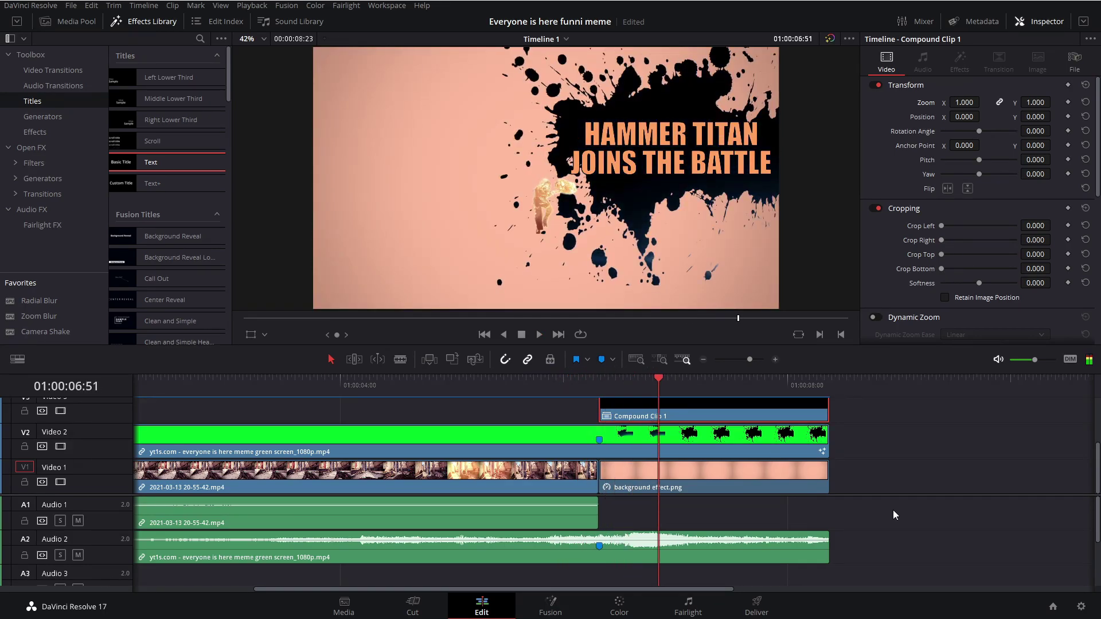
Move the splash-scene clips up one track, with the background on Video 2 and the green-screen splash on Video 3
left_click_drag(995, 493, 768, 431)
scroll(837, 449, "down", 3)
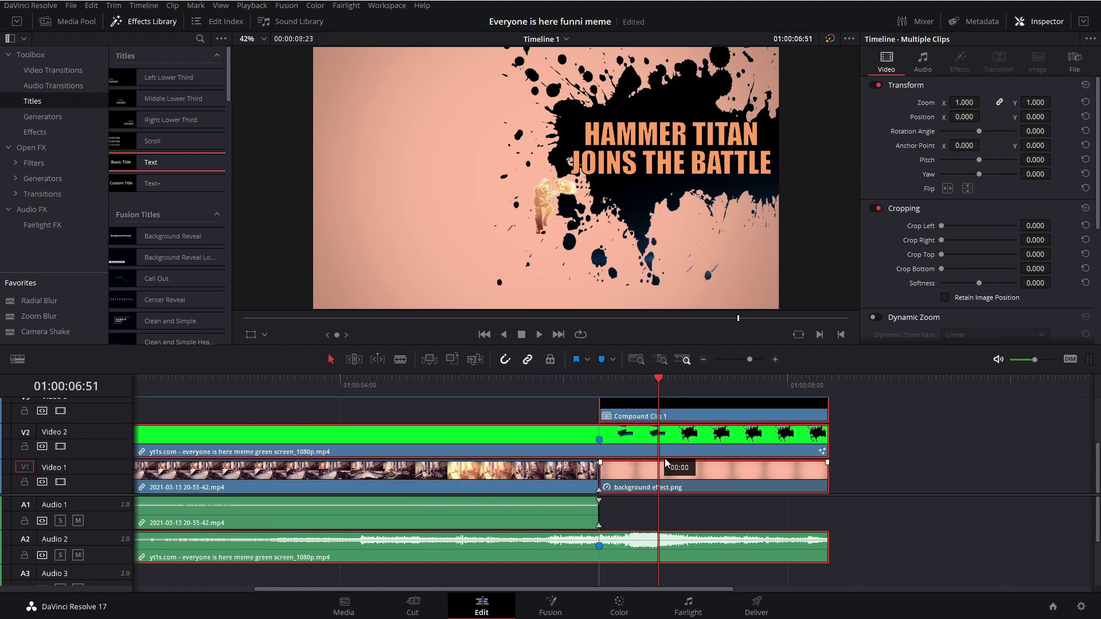
key("ctrl+z")
Extend the end of the gameplay clip on Video 1 to 01:00:06:29, ten frames past the marker
left_click(638, 383)
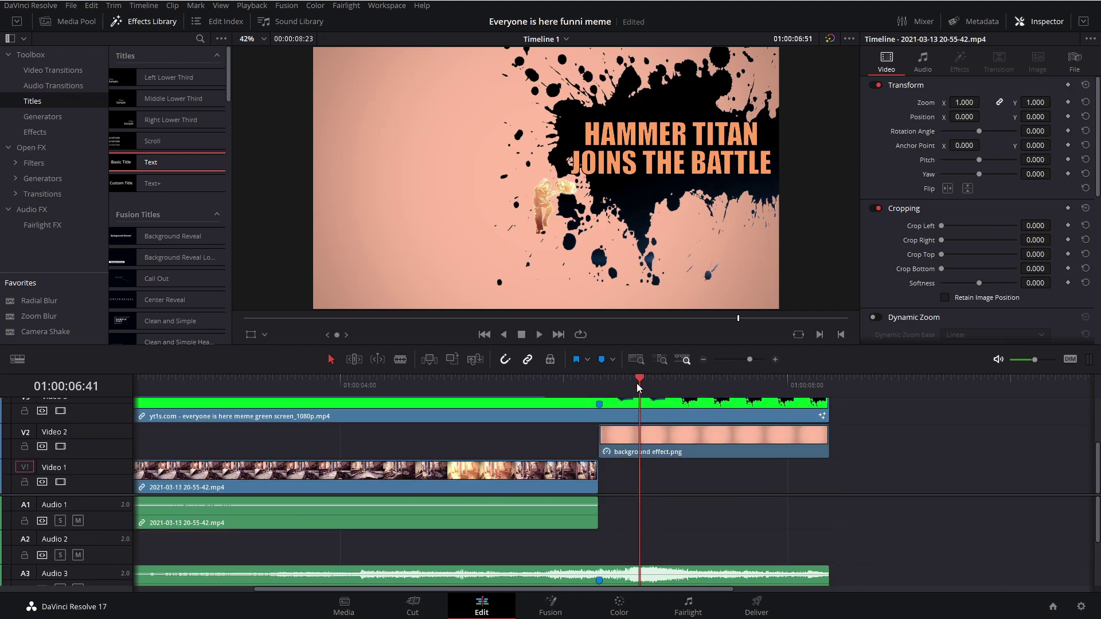
left_click_drag(637, 387, 594, 387)
key("Right")
key("Right")
key("Right")
key("Right")
key("Right")
key("Right")
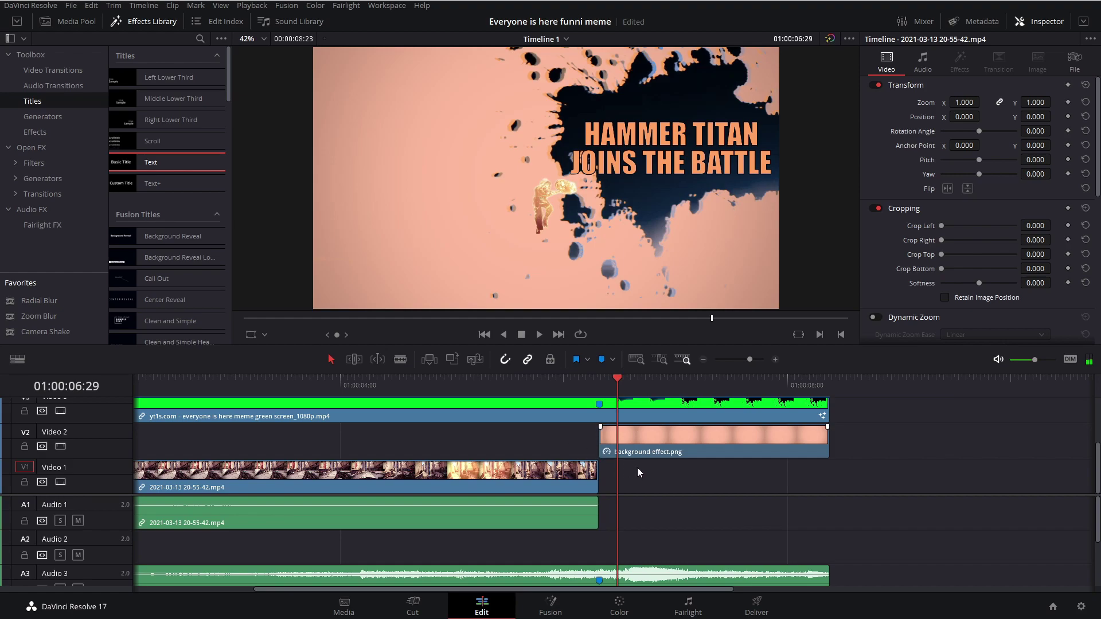
left_click_drag(599, 475, 624, 483)
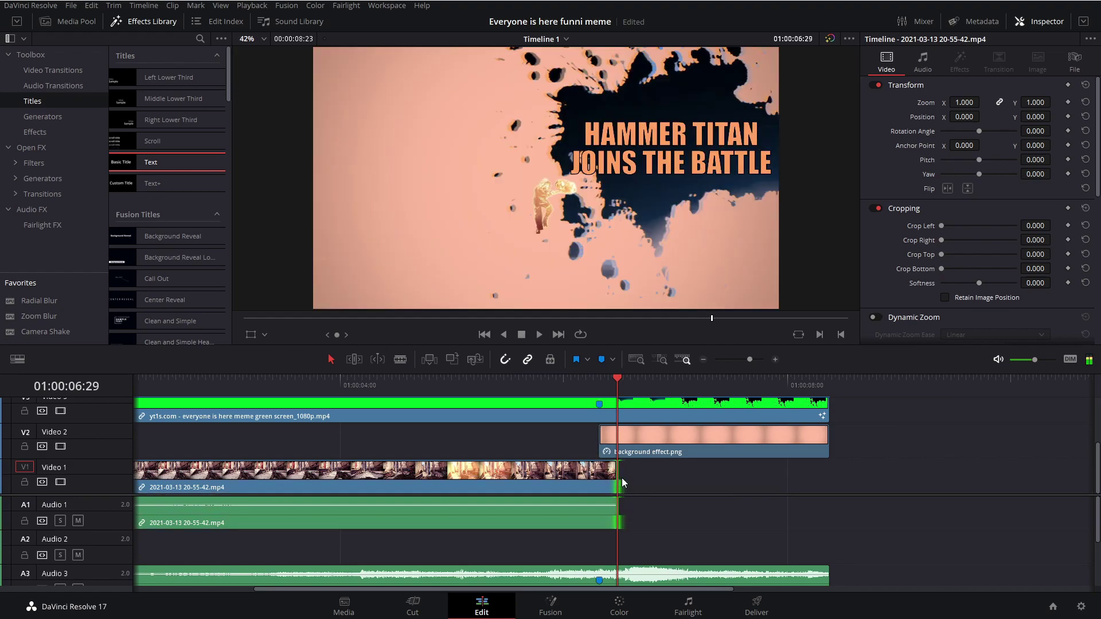
Split the gameplay clip on Video 1 at 01:00:06:09, ten frames before the marker
left_click_drag(620, 382, 603, 376)
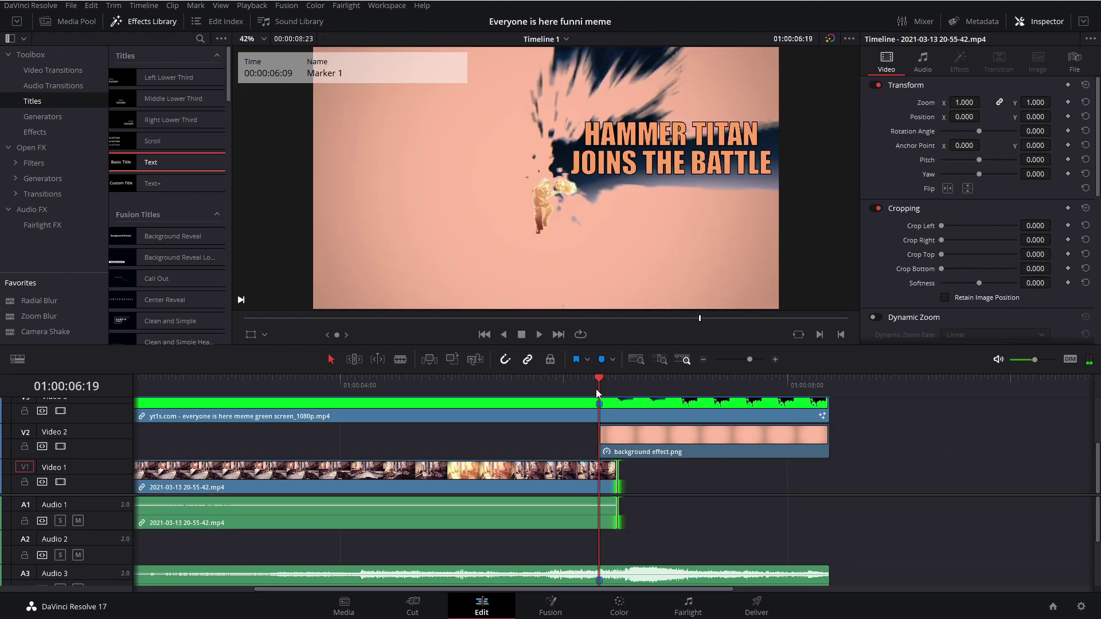
left_click(609, 421)
key("j")
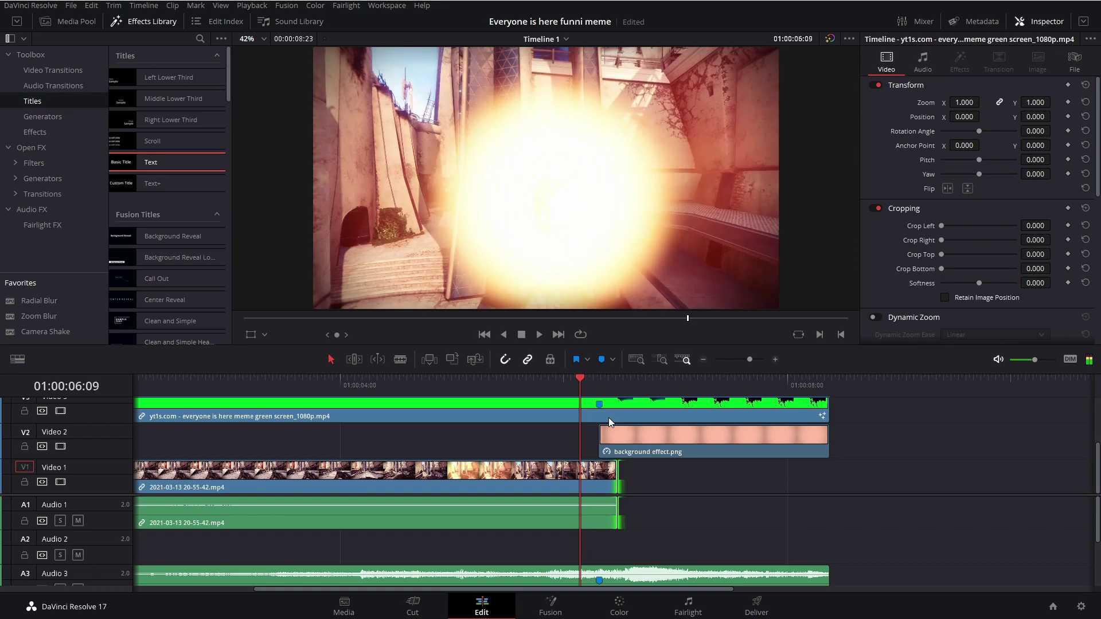
key("b")
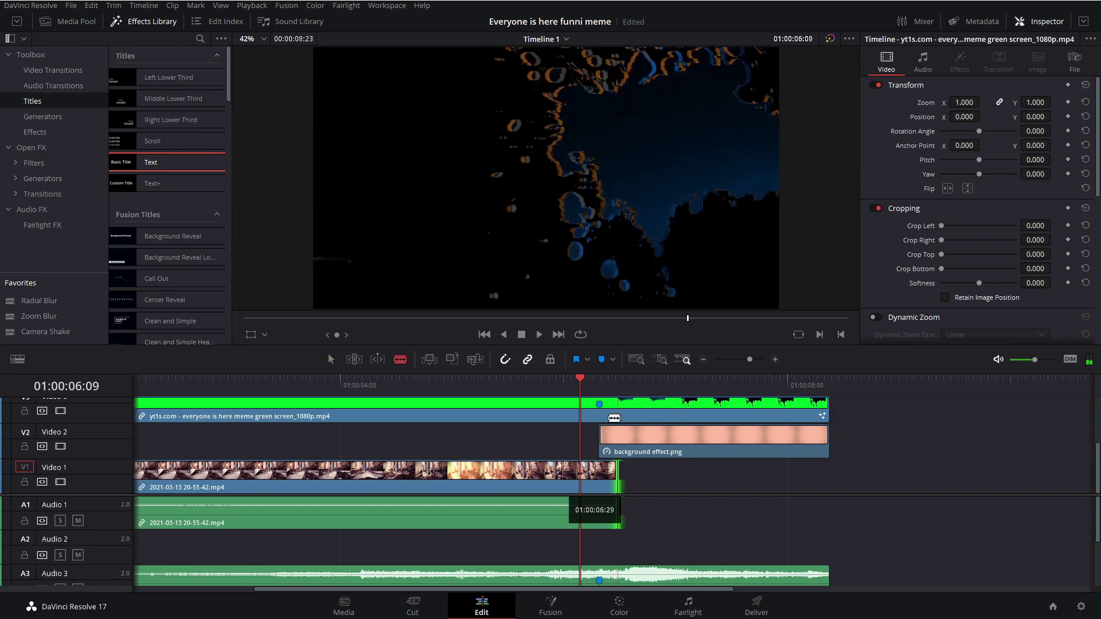
left_click(582, 474)
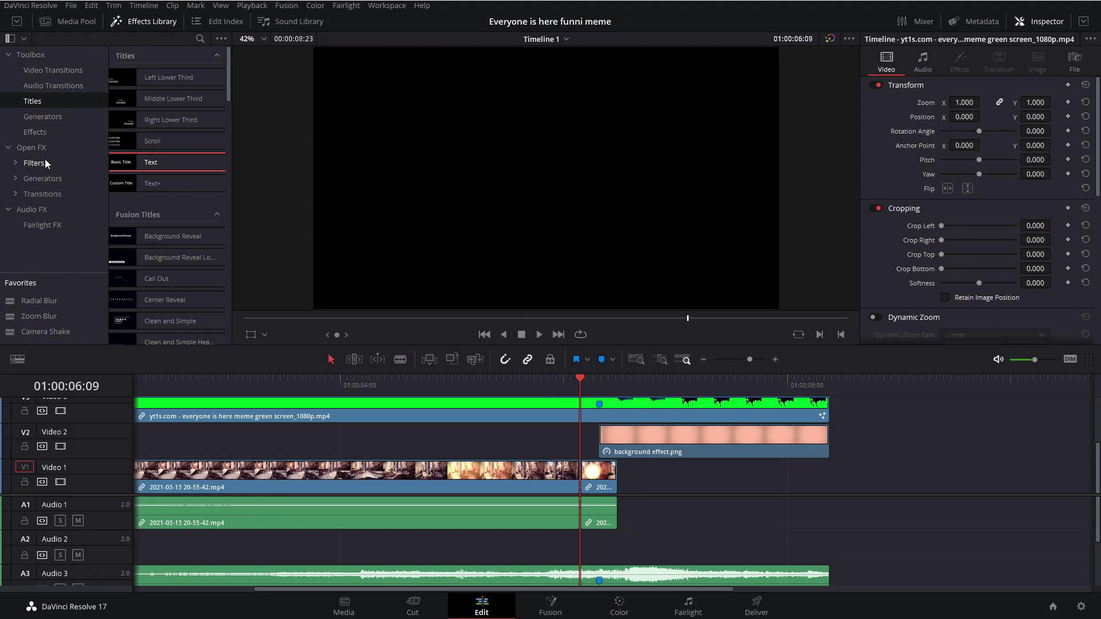
Apply the Dent warp filter to the short gameplay piece at the end of Video 1
left_click(46, 164)
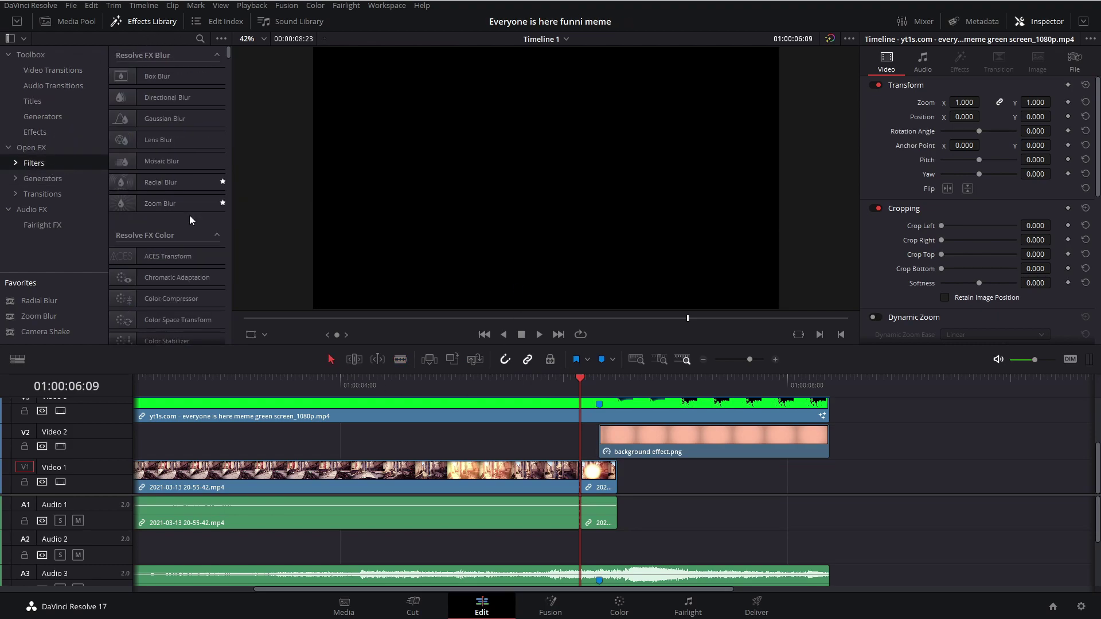
scroll(189, 230, "down", 10)
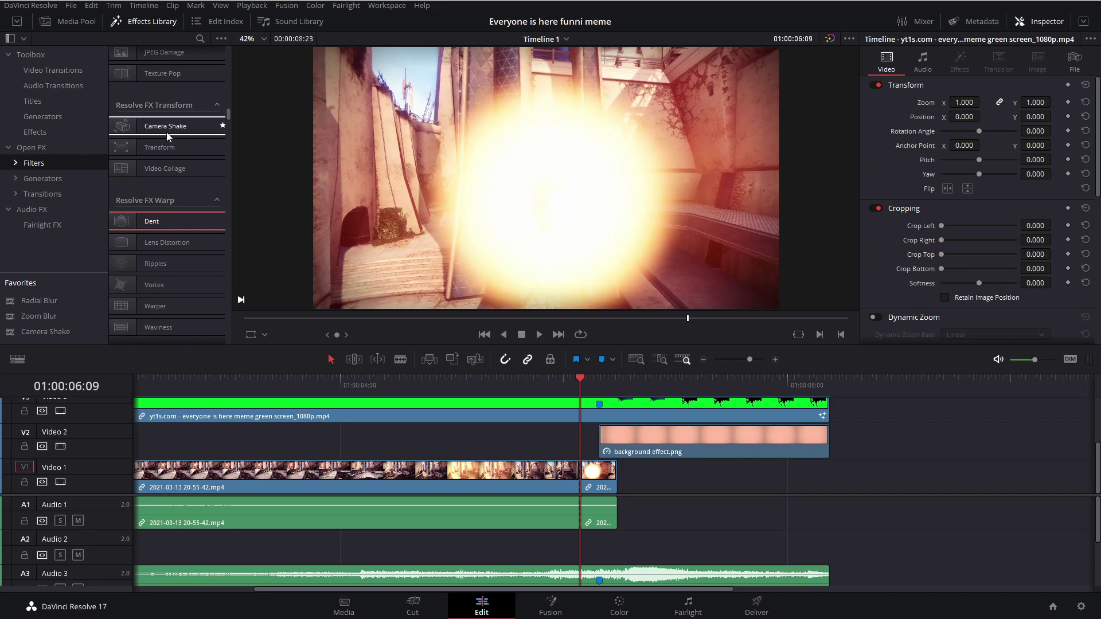
scroll(625, 425, "up", 1)
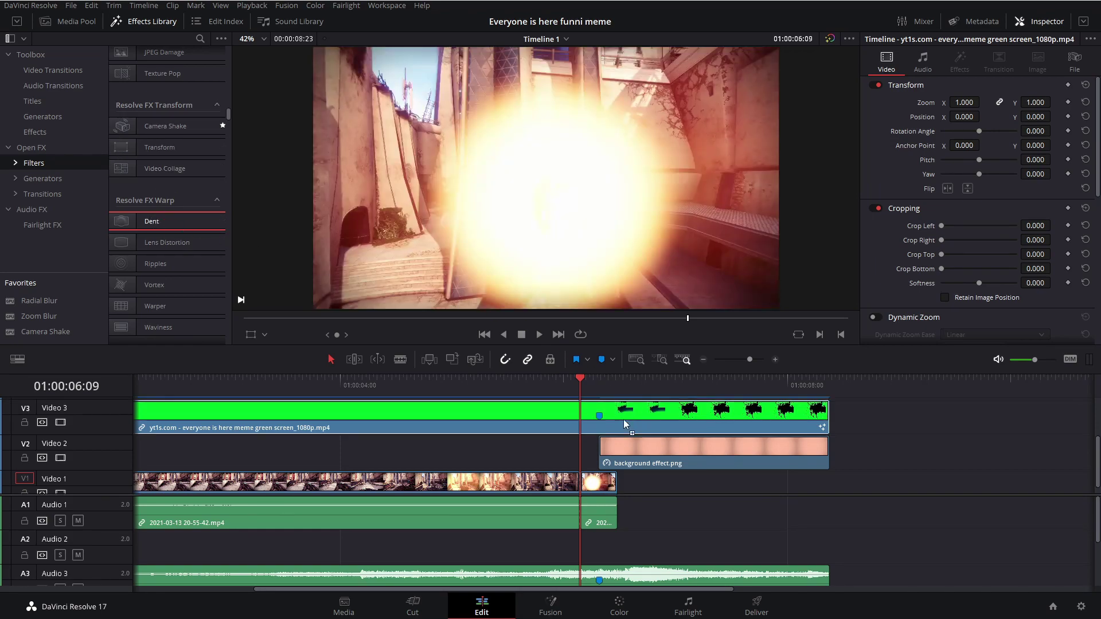
left_click_drag(625, 424, 607, 486)
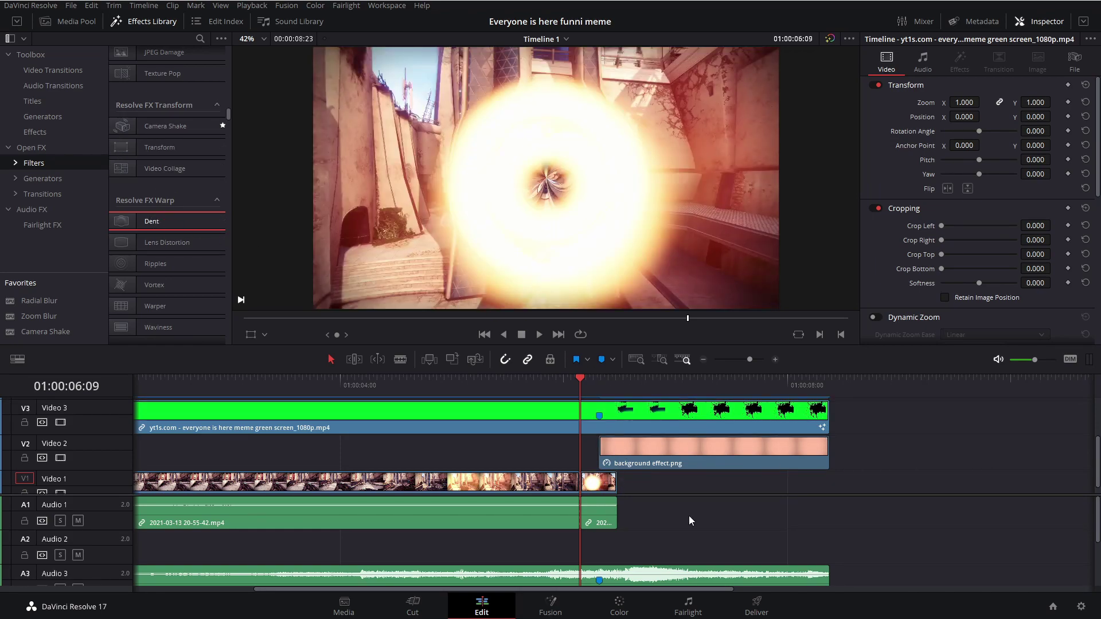
Set the Dent effect on the short gameplay piece to Type 2
left_click(599, 487)
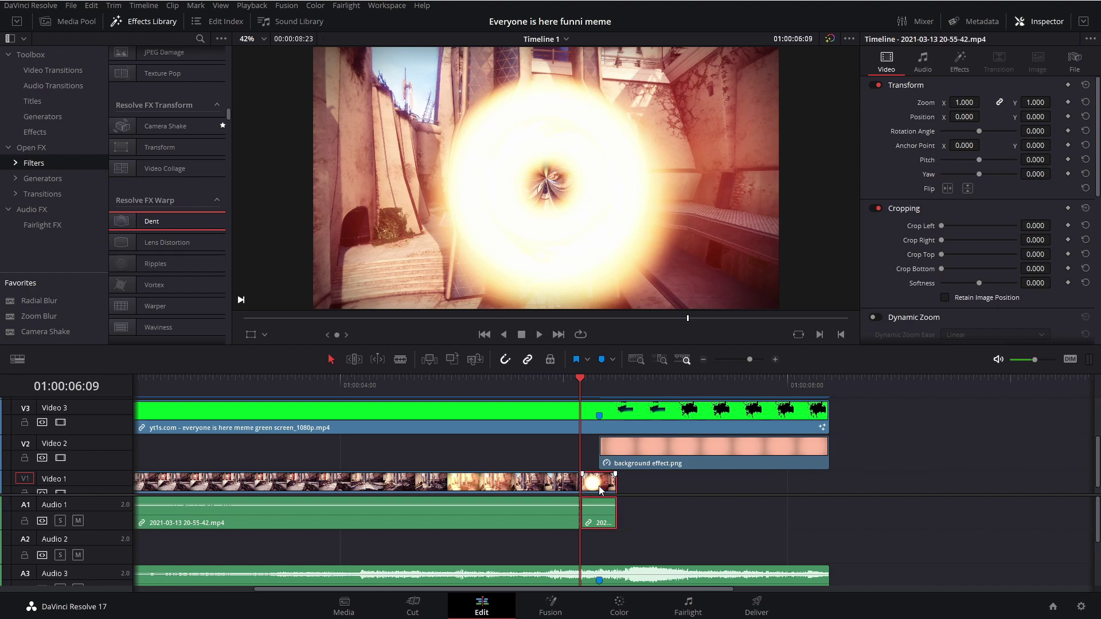
left_click(966, 65)
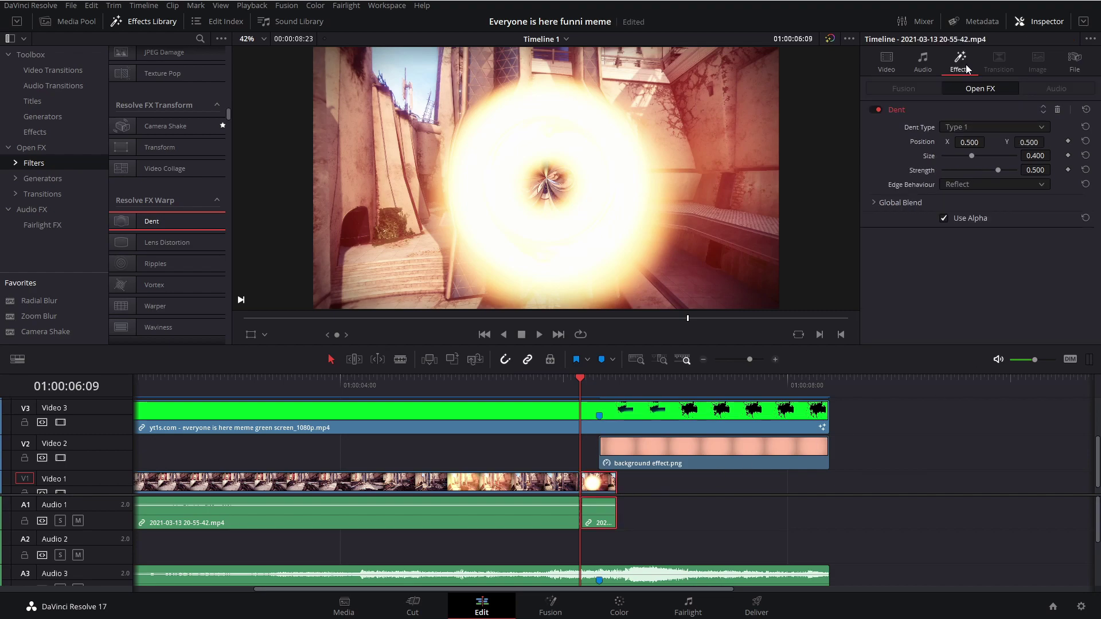
left_click(995, 127)
left_click(975, 139)
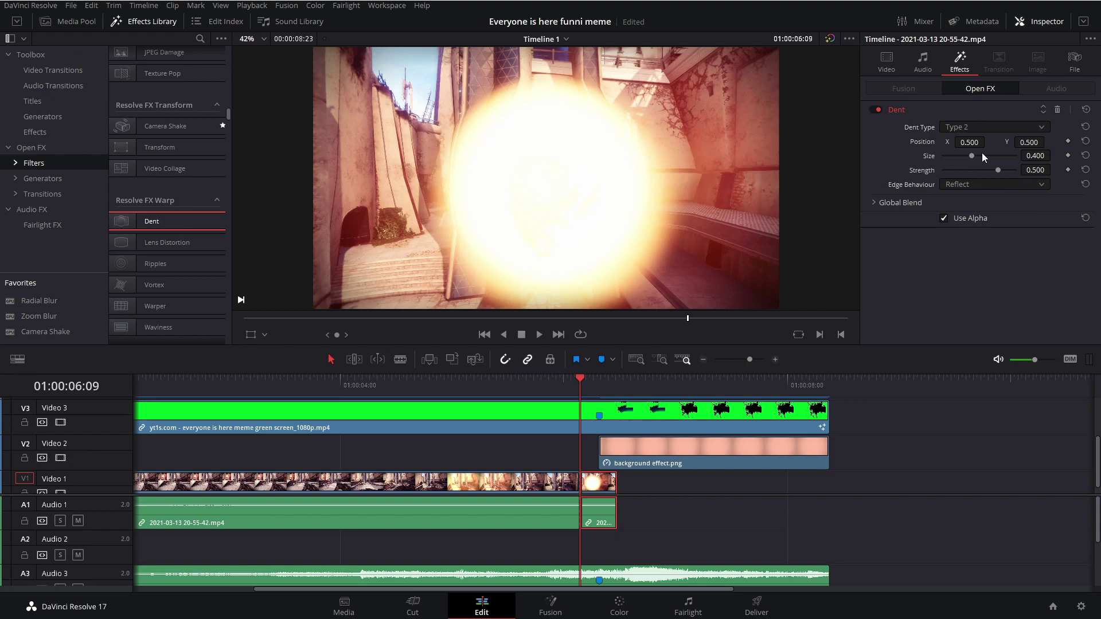
Set the Dent size to 1.000 and keyframe its strength at 0.35 at 01:00:06:09, the start of the short gameplay piece
left_click_drag(973, 156, 1037, 163)
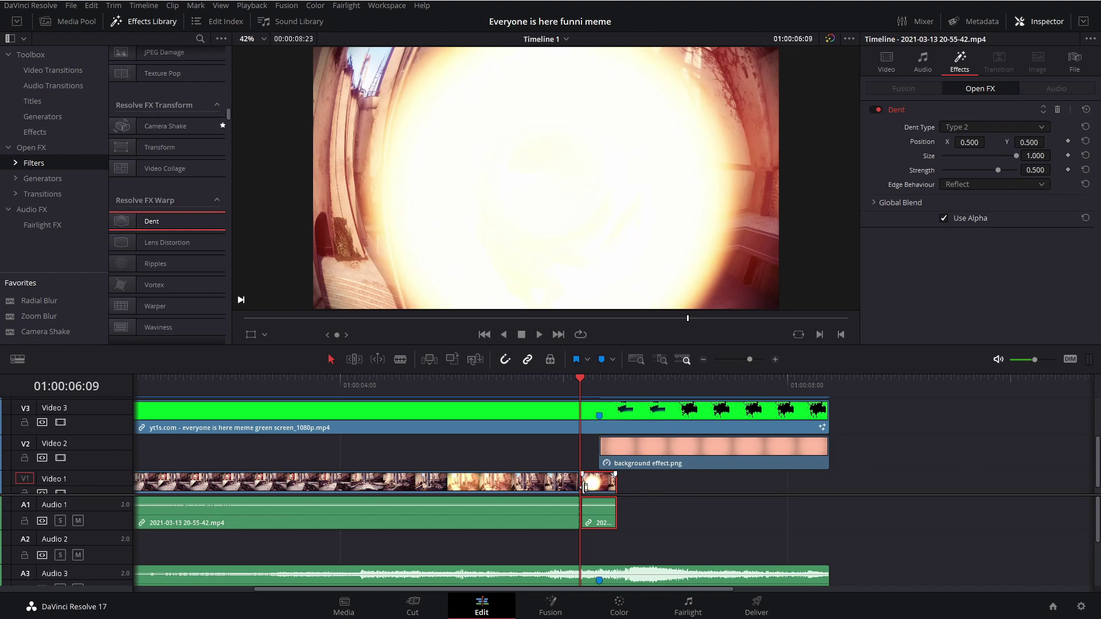
left_click(1068, 169)
left_click(1042, 169)
type("0.35")
key("Return")
Keyframe the Dent strength at 0.42 at 01:00:06:29, the end of the short gameplay piece
left_click_drag(590, 381, 618, 381)
left_click(1068, 170)
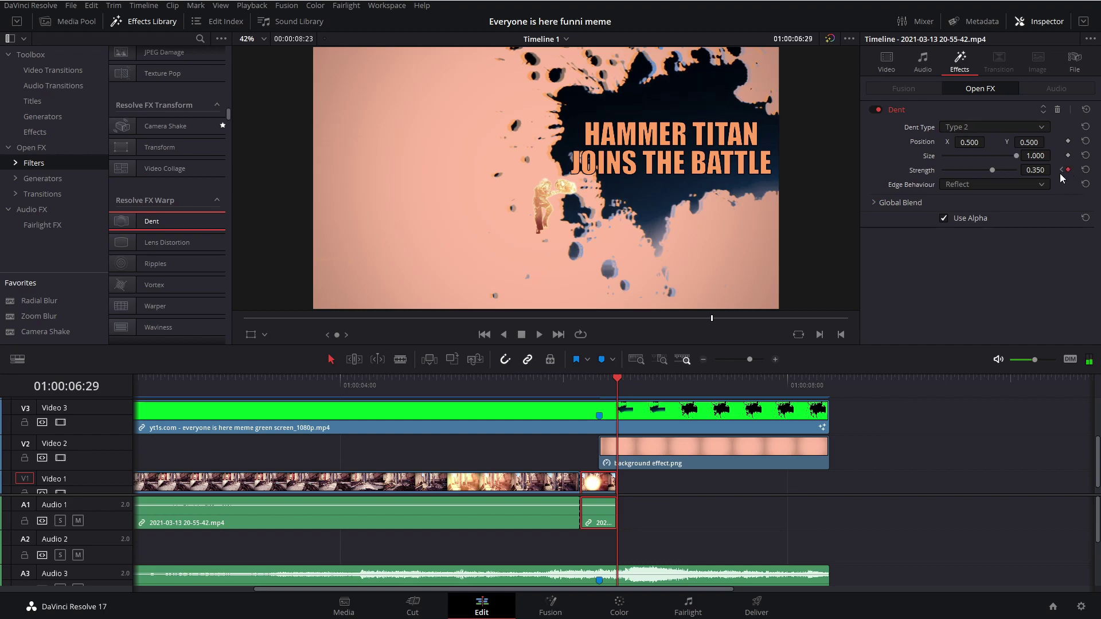
left_click(1043, 167)
type("0")
type(".4")
type("2")
key("Return")
Play back the cut from gameplay into the splash several times to check the Dent warp
left_click(563, 383)
key("space")
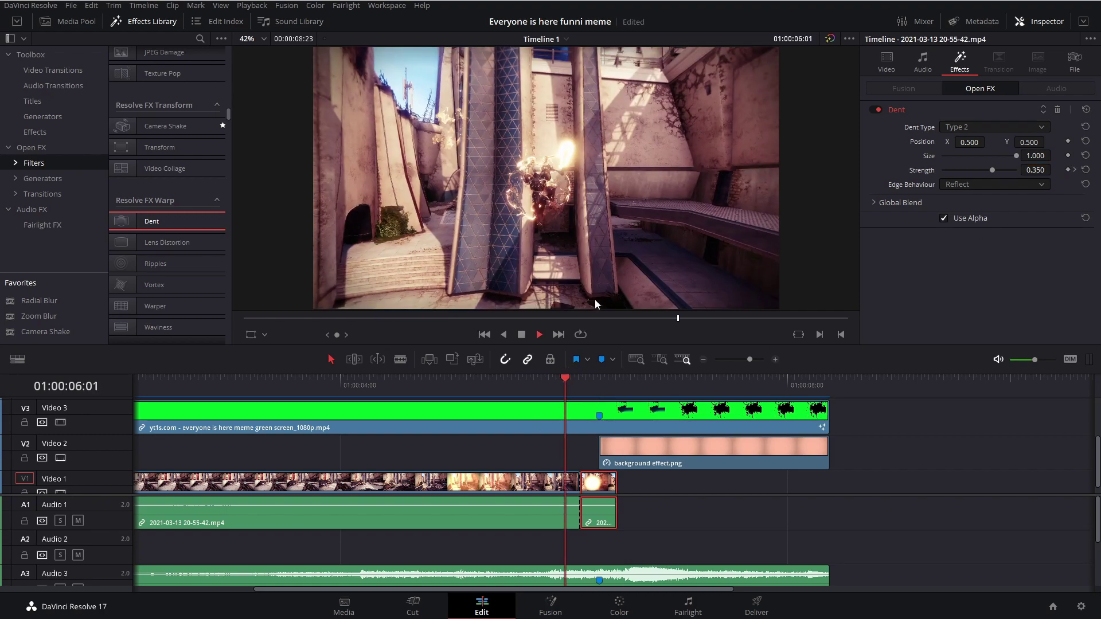
key("space")
left_click(581, 389)
key("space")
key("space")
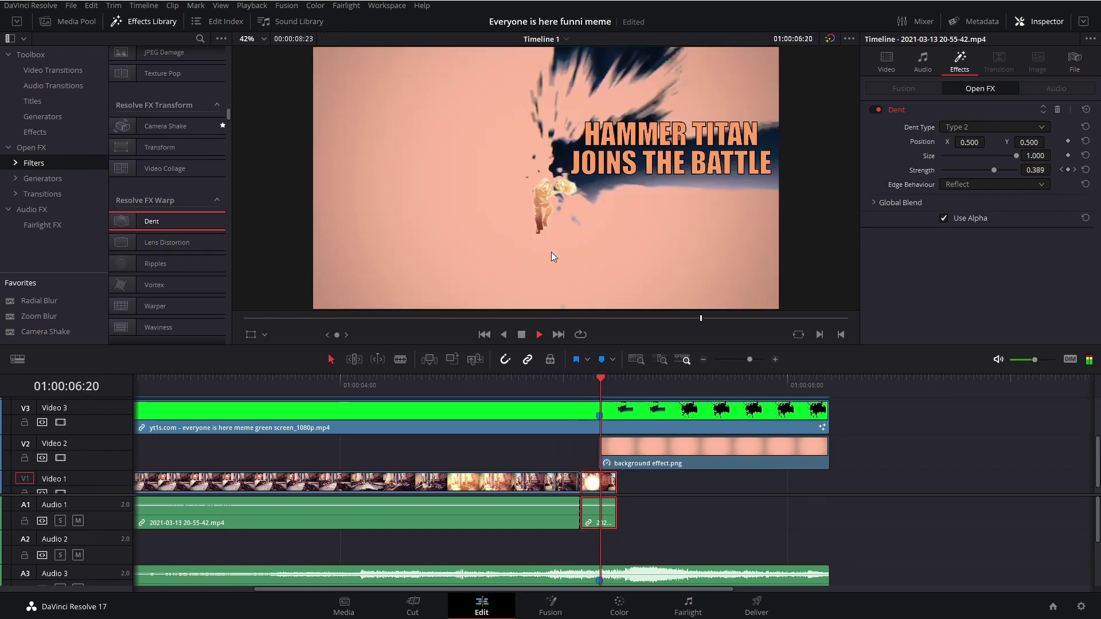
left_click(576, 391)
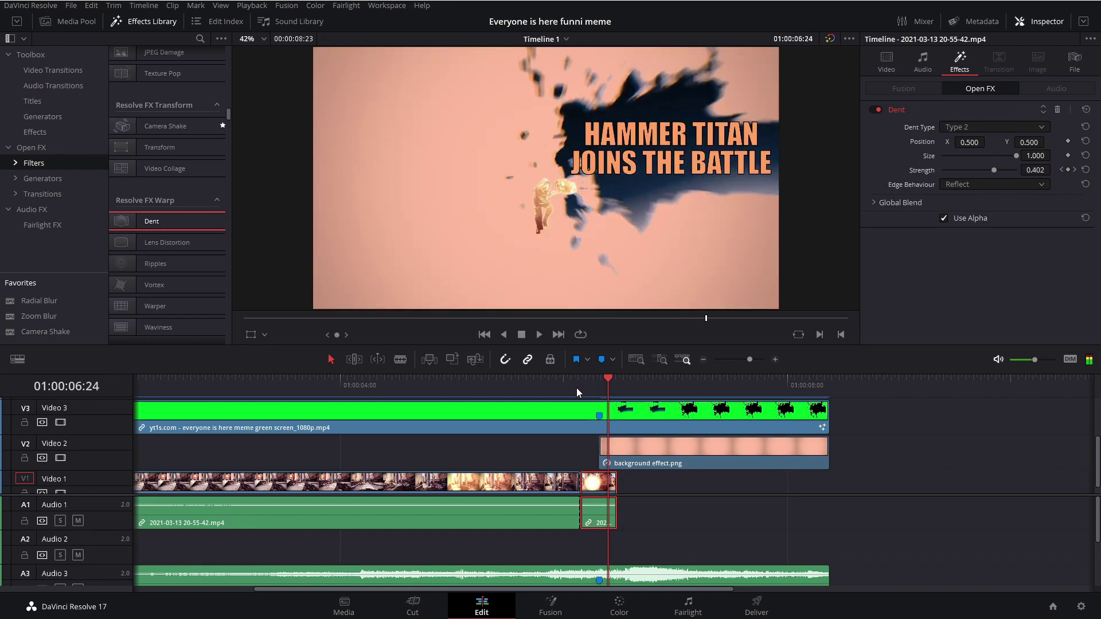
left_click(578, 387)
key("space")
left_click(580, 386)
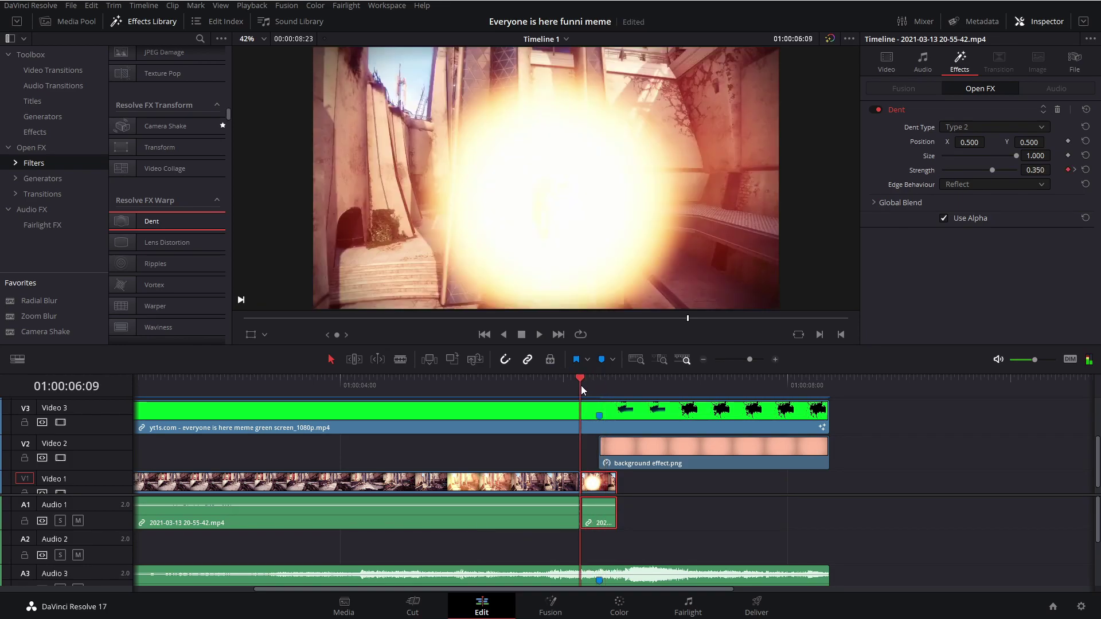
key("space")
Increase the Dent strength at the 01:00:06:29 keyframe and preview the warp
left_click(1074, 170)
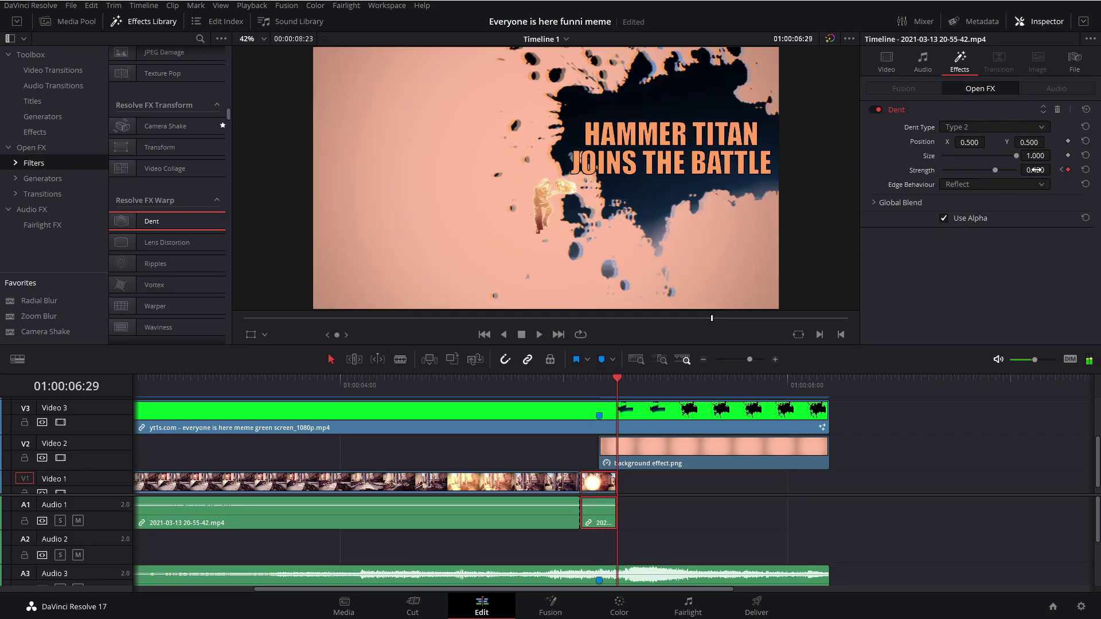
left_click_drag(1054, 169, 1072, 170)
left_click(580, 385)
key("space")
key("space")
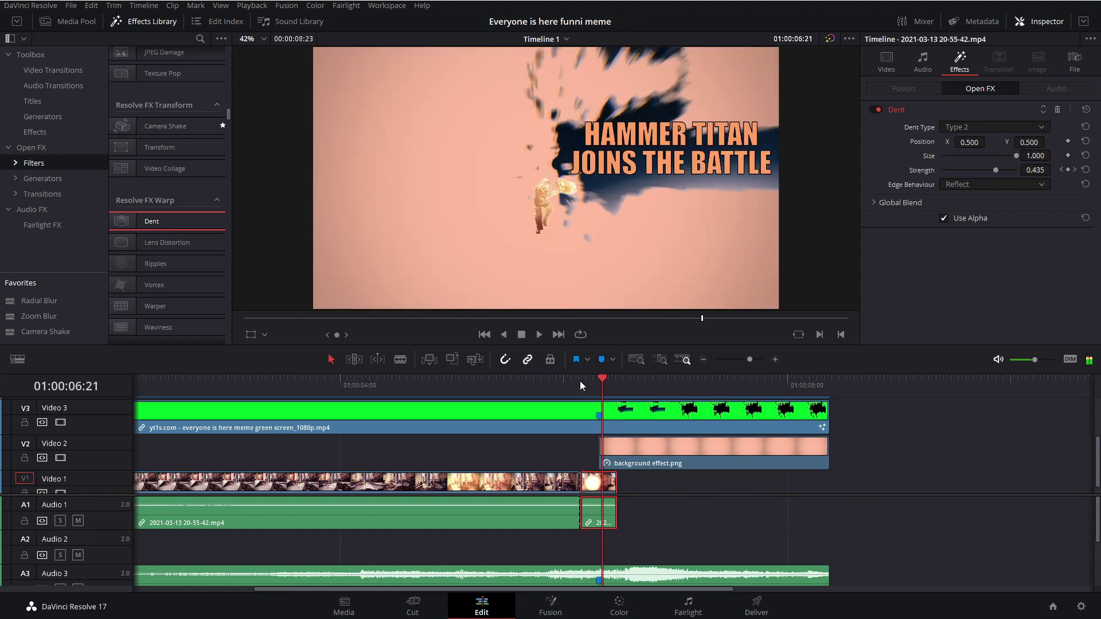
Replay the stronger Dent transition from just before the cut and step through its frames
left_click(579, 382)
key("space")
key("space")
left_click(565, 387)
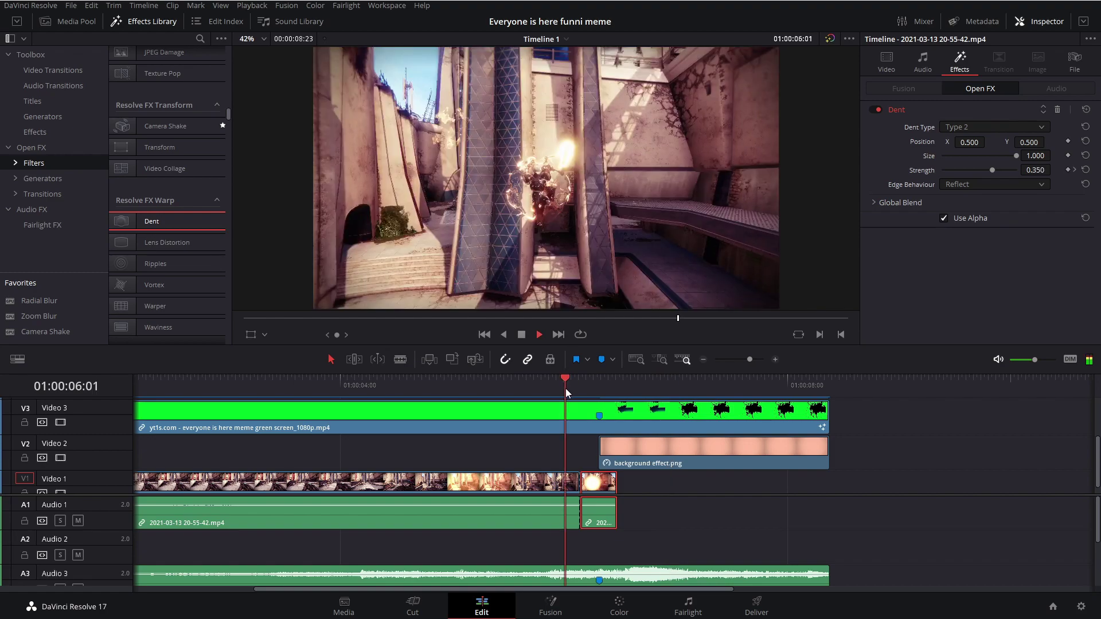
key("space")
key("space")
left_click(566, 387)
left_click(581, 387)
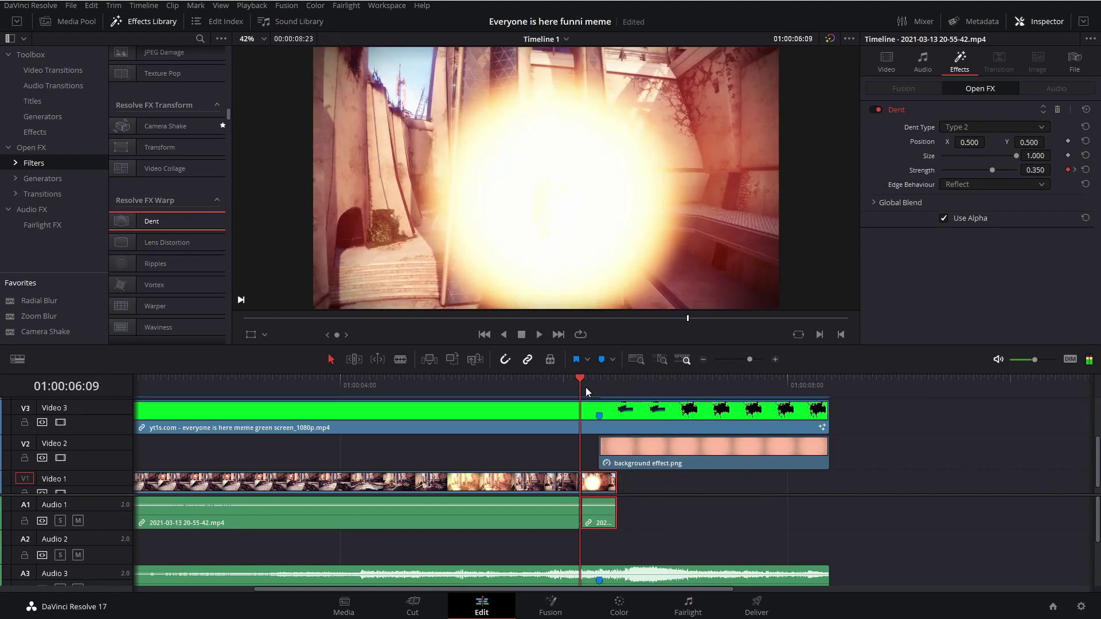
key("space")
key("Right")
key("Right")
key("Right")
key("Right")
key("Right")
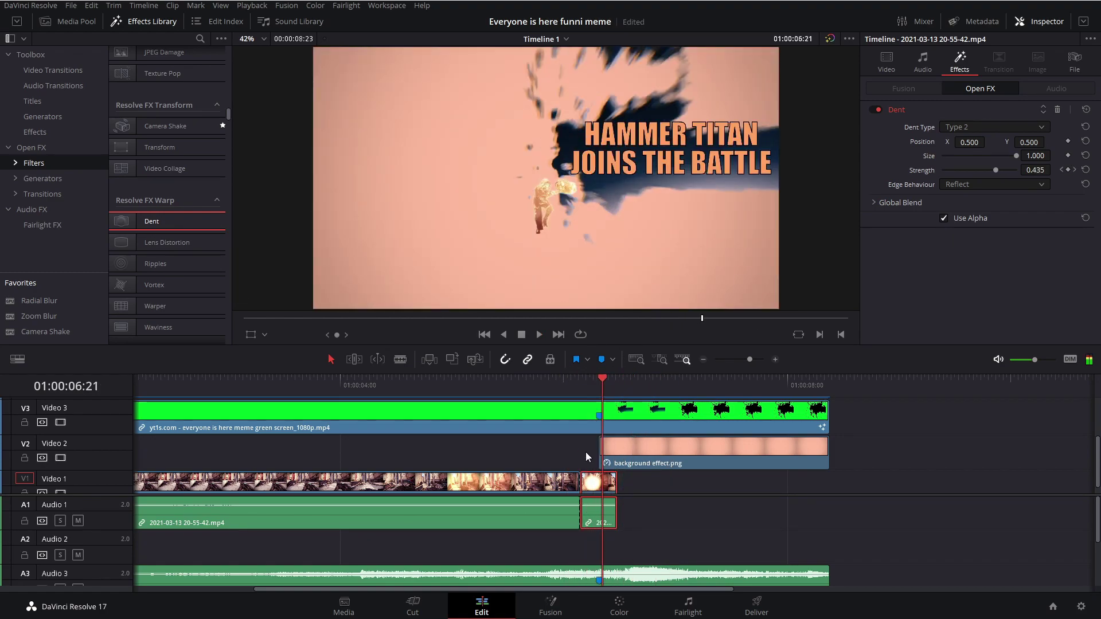
Add Transform keyframes to the masked freeze-frame clip above Compound Clip 1 at the 01:00:06:19 marker
left_click_drag(1097, 451, 1097, 422)
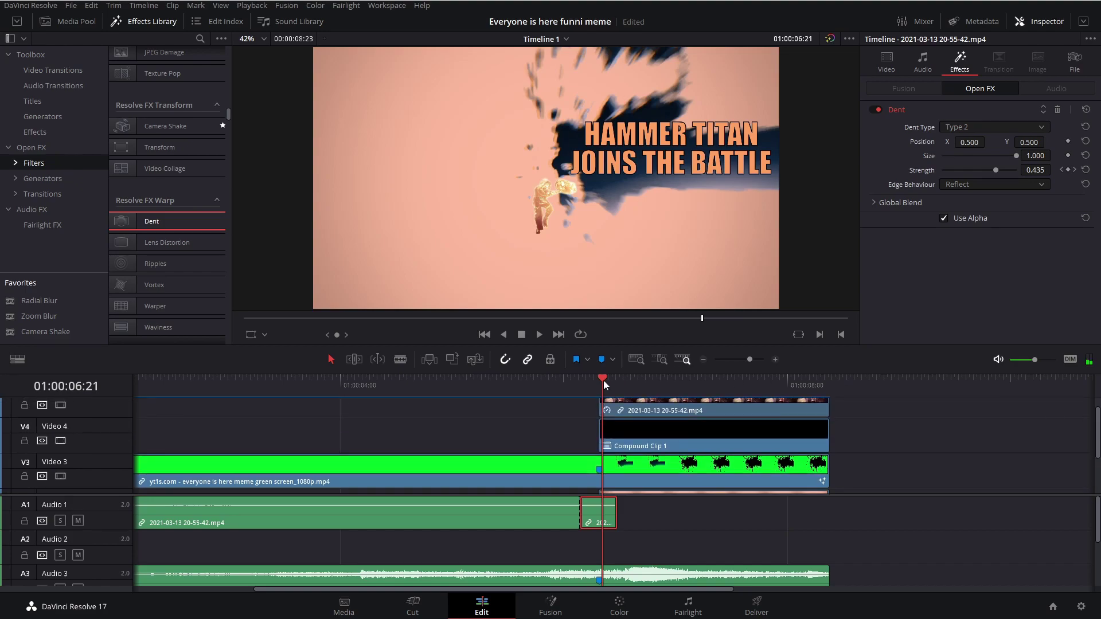
left_click_drag(603, 380, 593, 380)
left_click(628, 409)
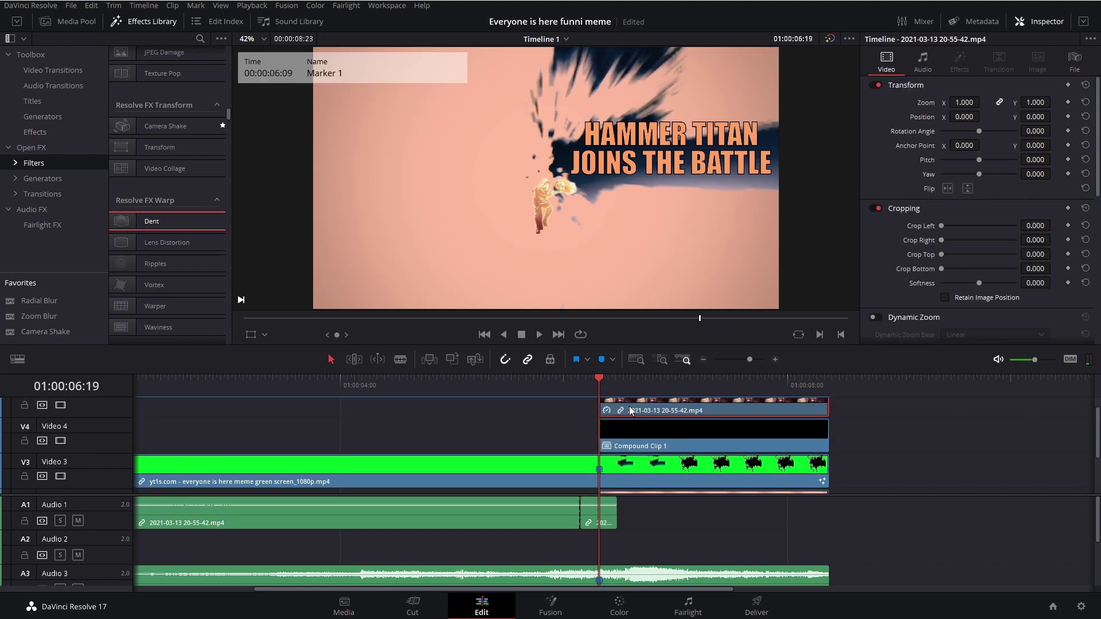
left_click(1068, 85)
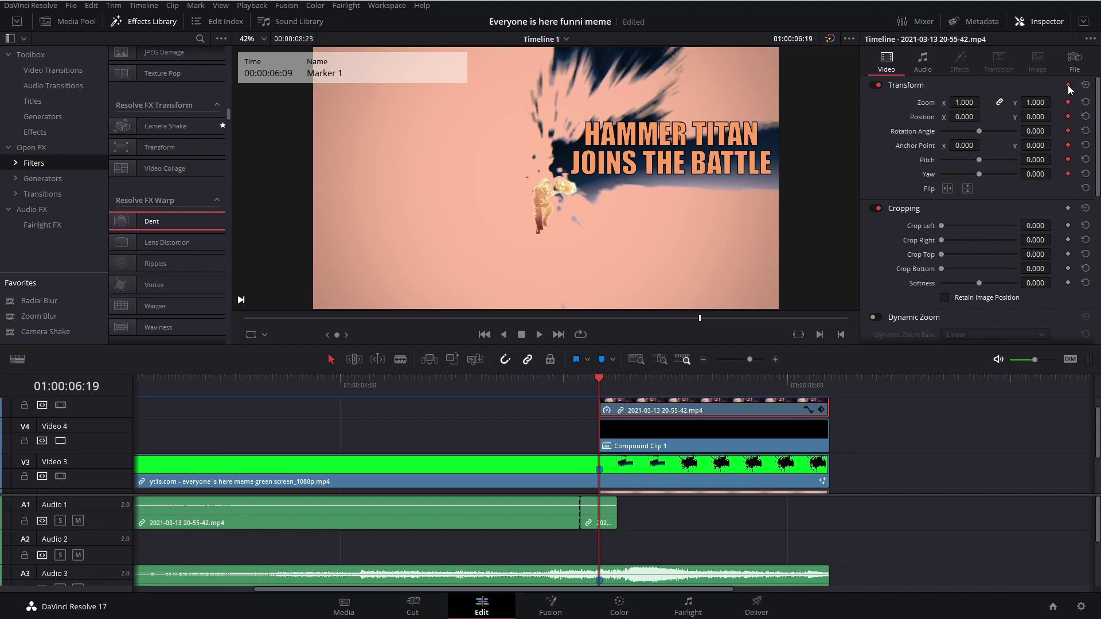
Set the freeze-frame clip's zoom at the marker keyframe to 1.7 and save the project
left_click_drag(1035, 102, 1045, 102)
double_click(1039, 102)
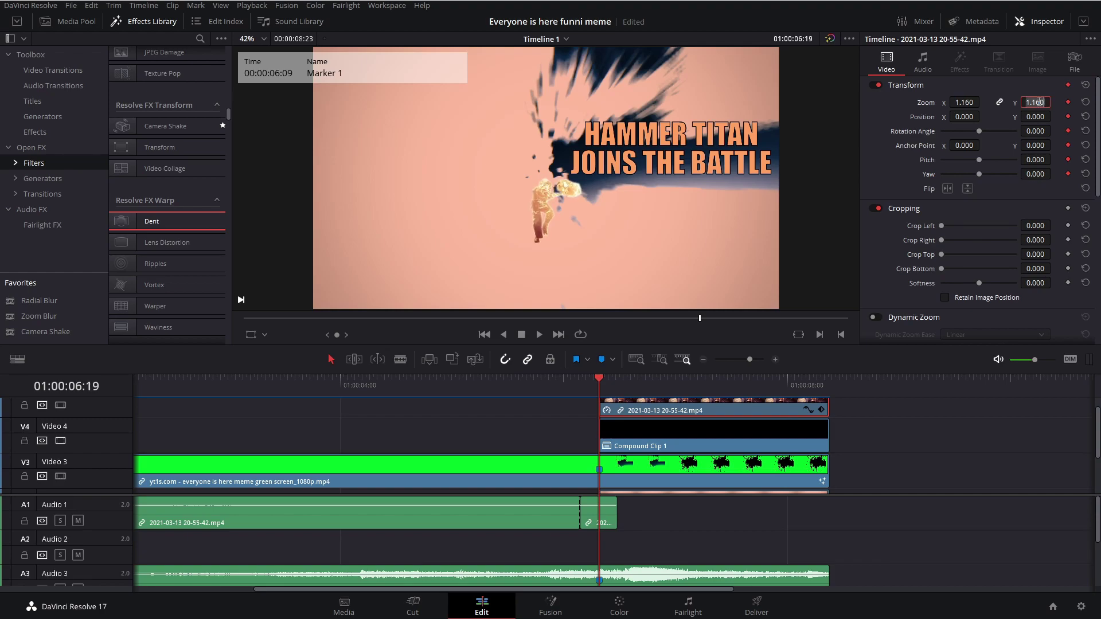
type("1.3")
key("Return")
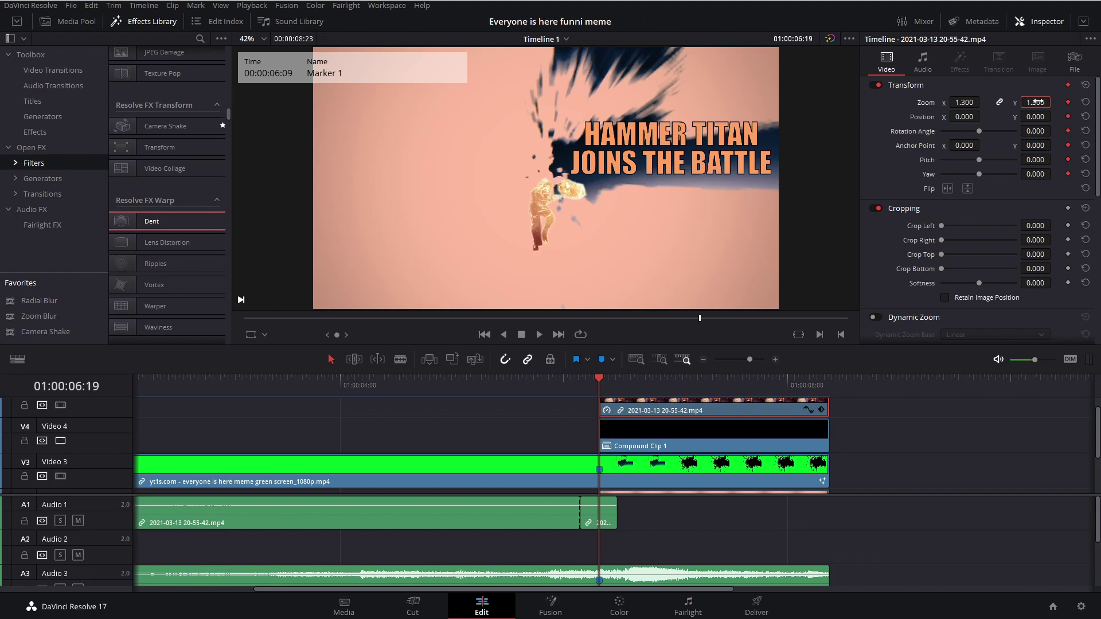
double_click(1037, 102)
type("5")
type(".7")
key("Return")
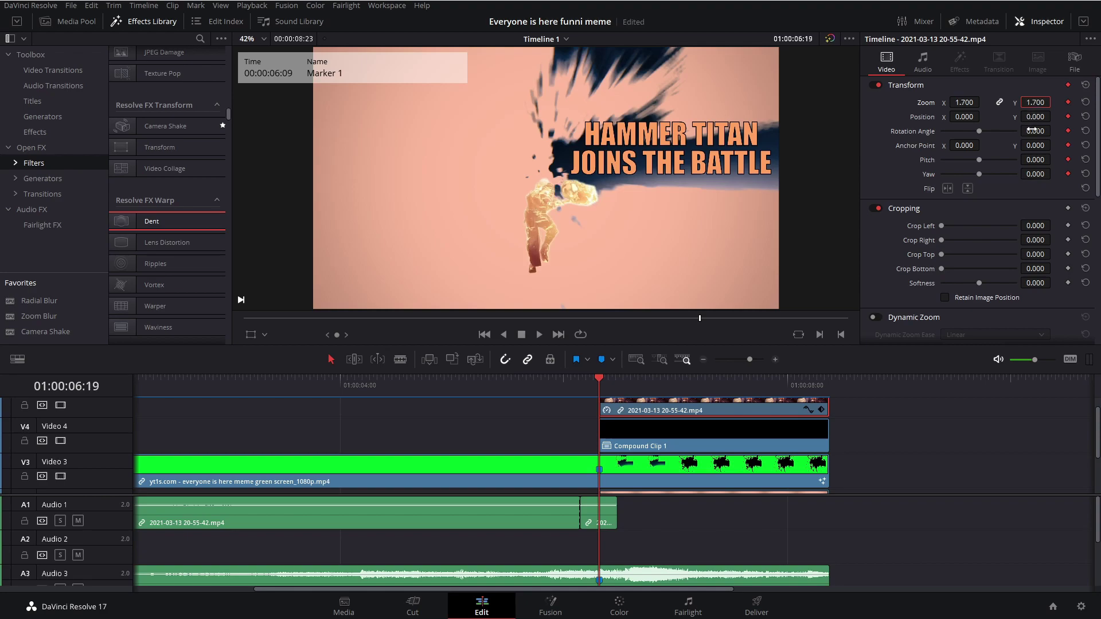
key("ctrl+s")
Keyframe the freeze-frame clip at 01:00:06:29 with zoom 3.390 and position X -86, Y 215
key("space")
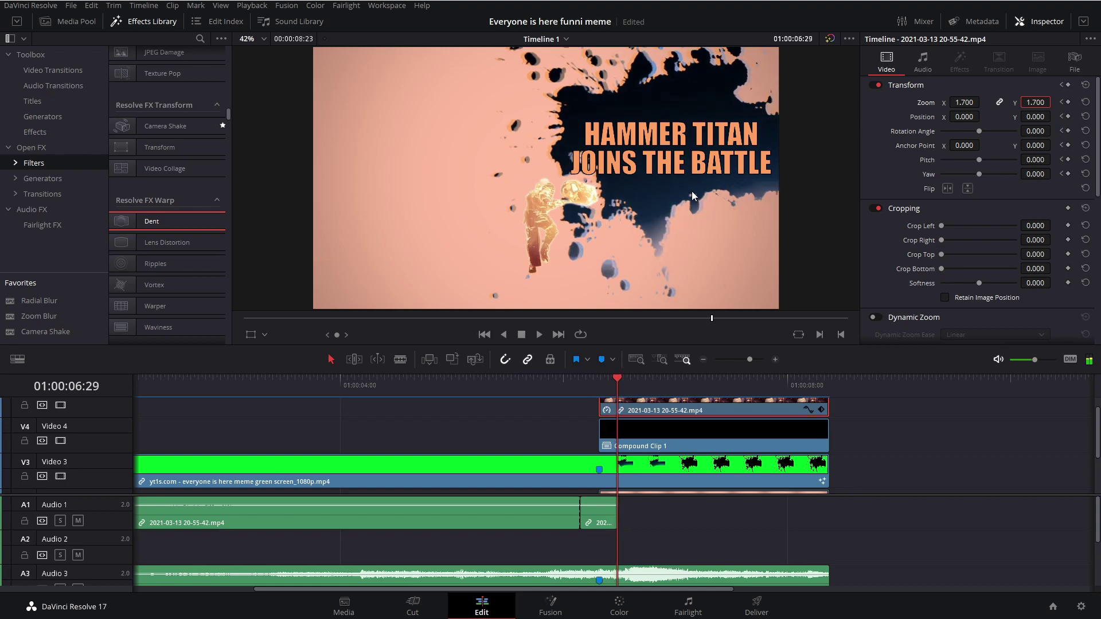
left_click(1068, 85)
mouse_move(1030, 104)
left_mouse_down()
mouse_move(1029, 117)
mouse_move(983, 116)
mouse_move(1032, 116)
left_mouse_up()
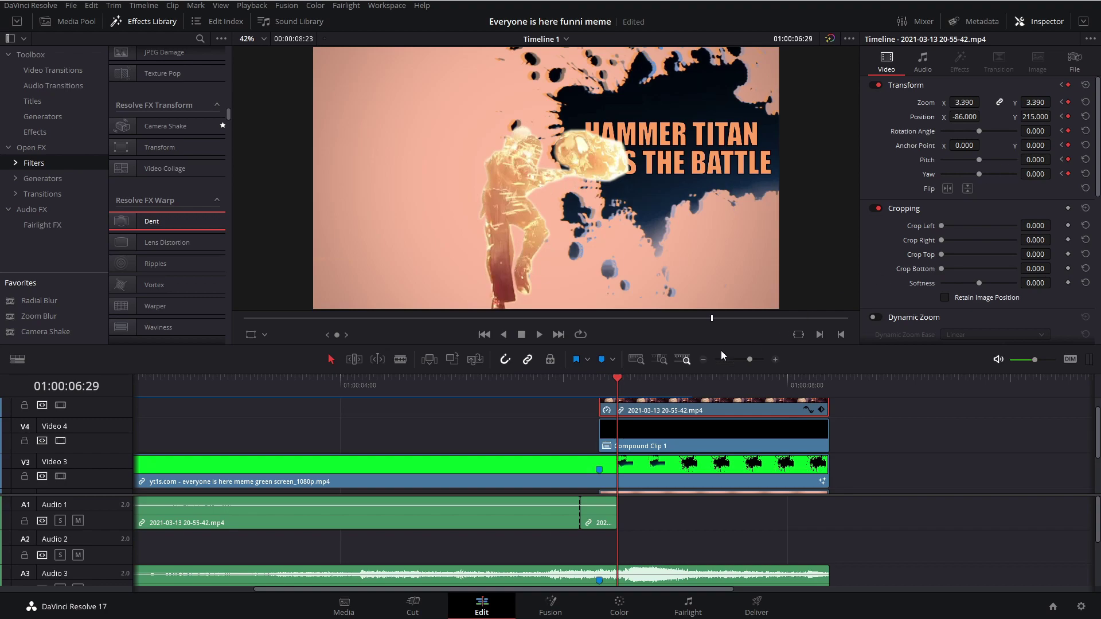
Keyframe the freeze-frame clip at its end, 01:00:08:23, with zoom 3.650 and position X -360, Y 383
left_click_drag(620, 388, 824, 382)
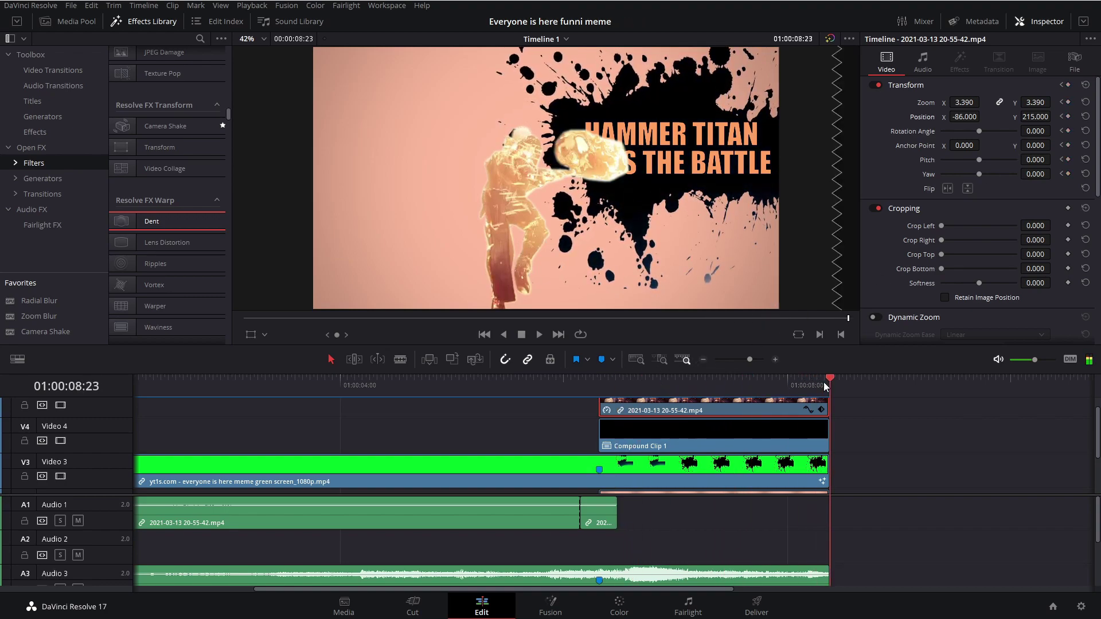
left_click(1068, 84)
left_click_drag(973, 116, 917, 116)
mouse_move(1031, 117)
left_mouse_down()
mouse_move(1072, 116)
mouse_move(1047, 103)
left_mouse_up()
left_click_drag(971, 117, 957, 117)
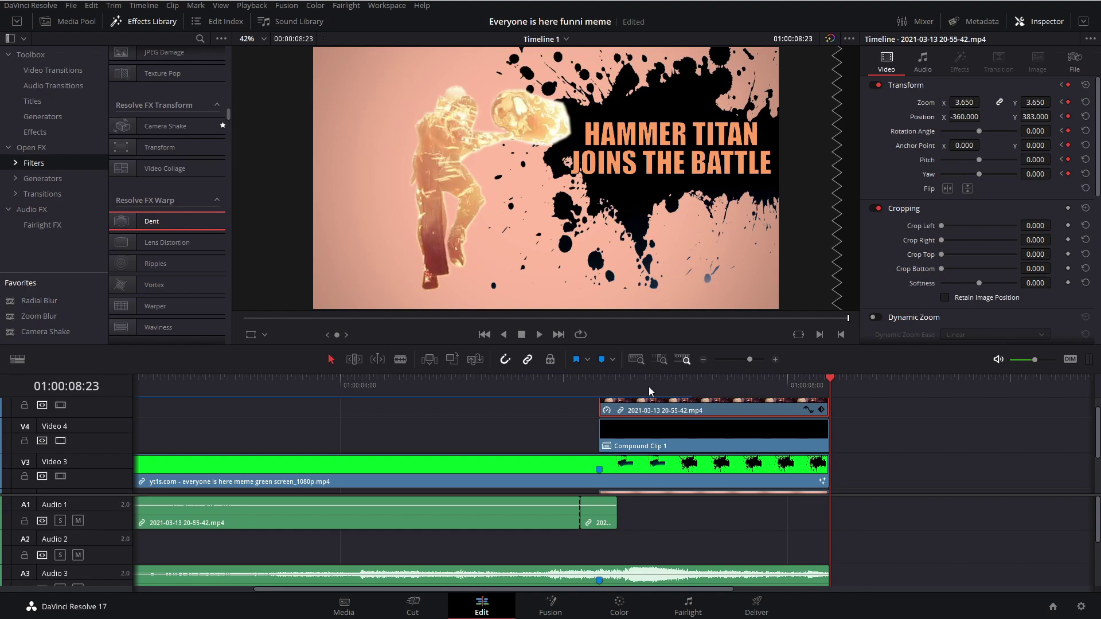
Play back the splash section to review the freeze-frame character's zoom and movement
left_click(580, 394)
key("space")
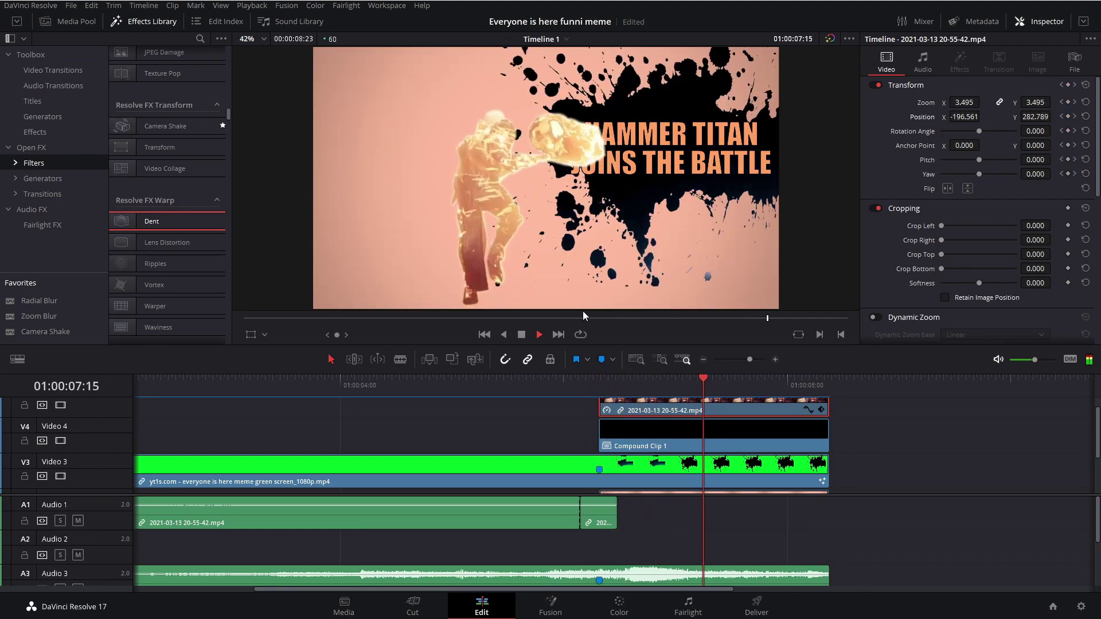
key("space")
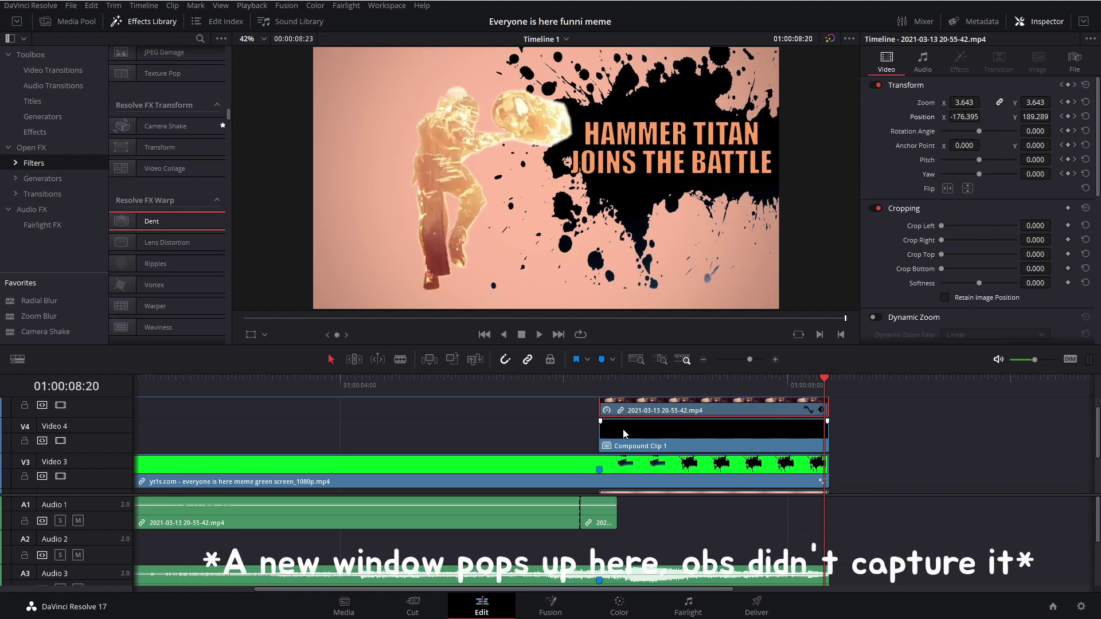
left_click(570, 391)
key("space")
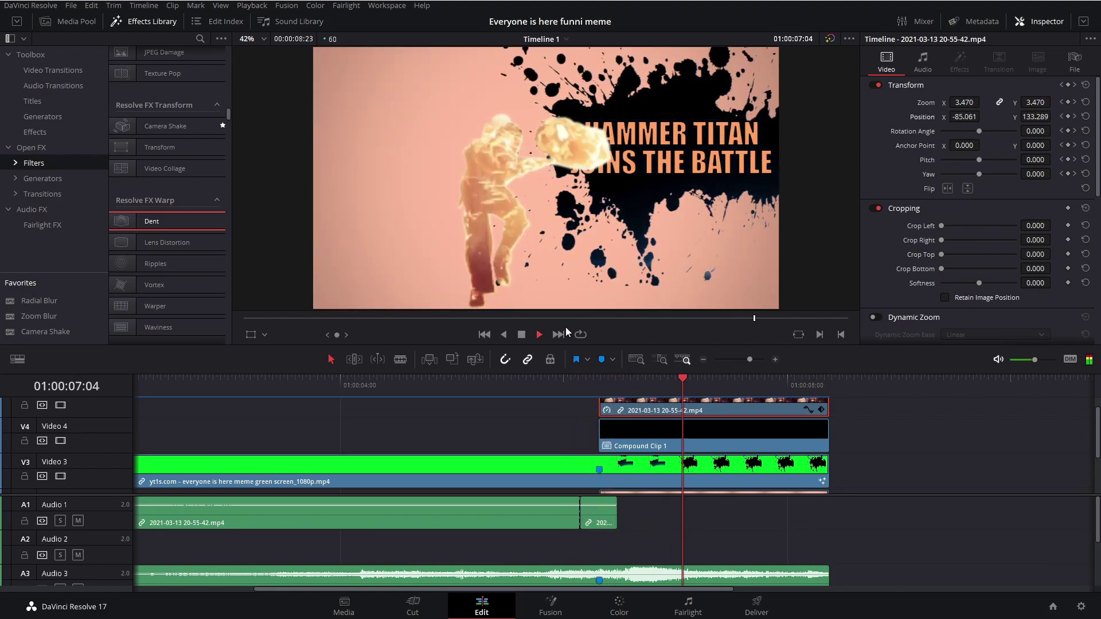
left_click(580, 390)
key("space")
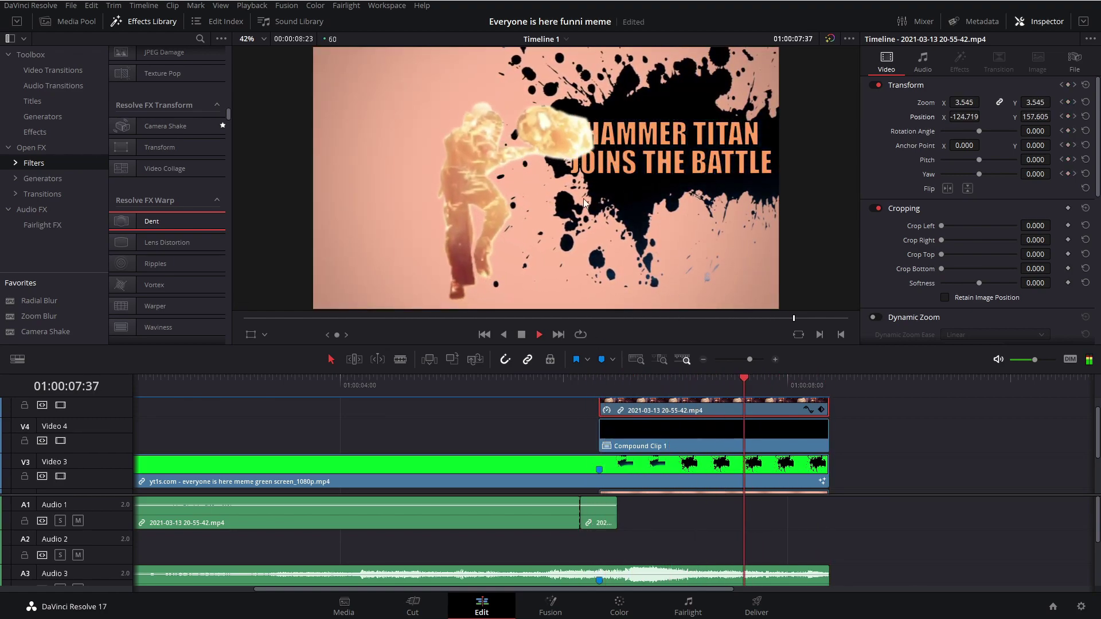
key("space")
Change the freeze-frame clip's position at the 01:00:06:29 keyframe to X -110, Y 165.5
left_click(721, 384)
left_click_drag(714, 387, 601, 388)
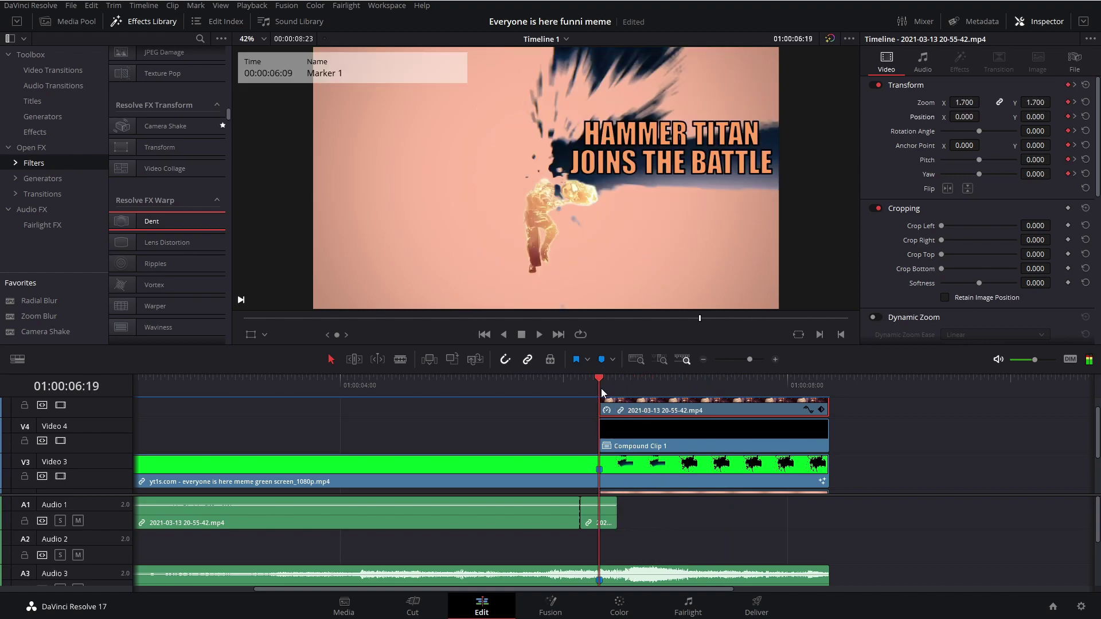
left_click(1076, 86)
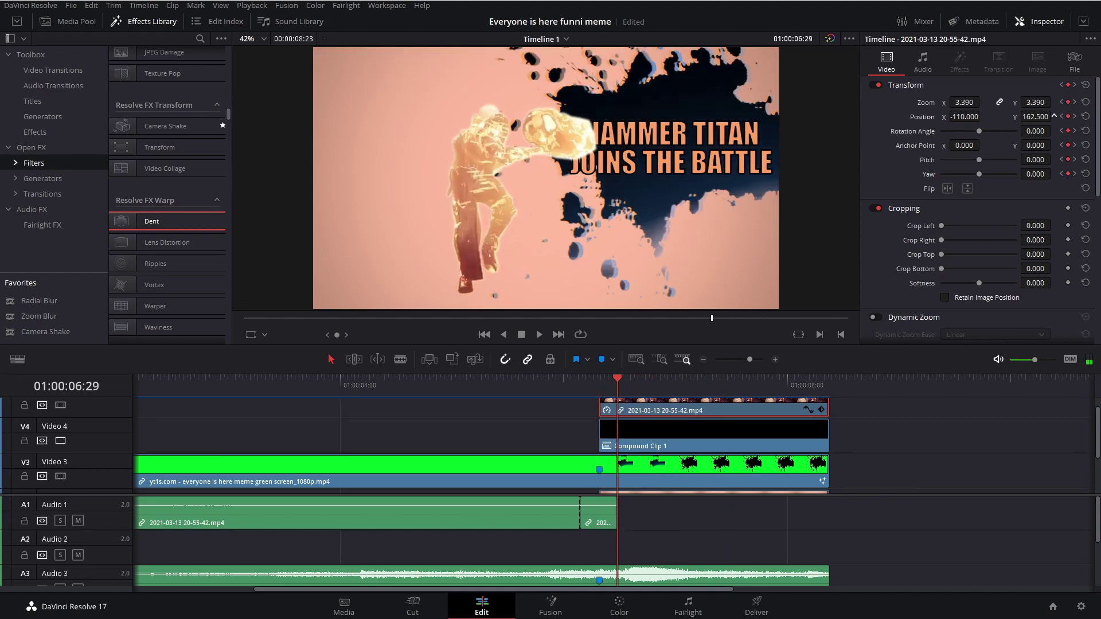
Change the freeze-frame clip's position at the 01:00:08:23 keyframe to X -258, Y 224.5
left_click(1075, 85)
left_click_drag(979, 117, 934, 117)
left_click_drag(1036, 118, 1055, 118)
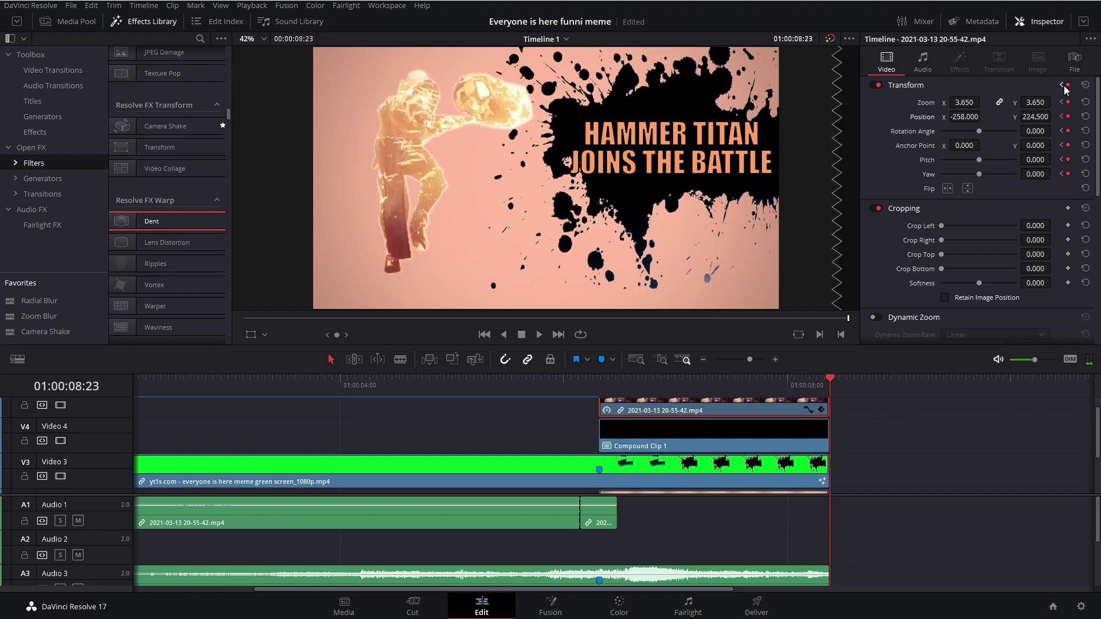
Go through the freeze-frame clip's Transform keyframes and play back the corrected character animation
left_click(1061, 86)
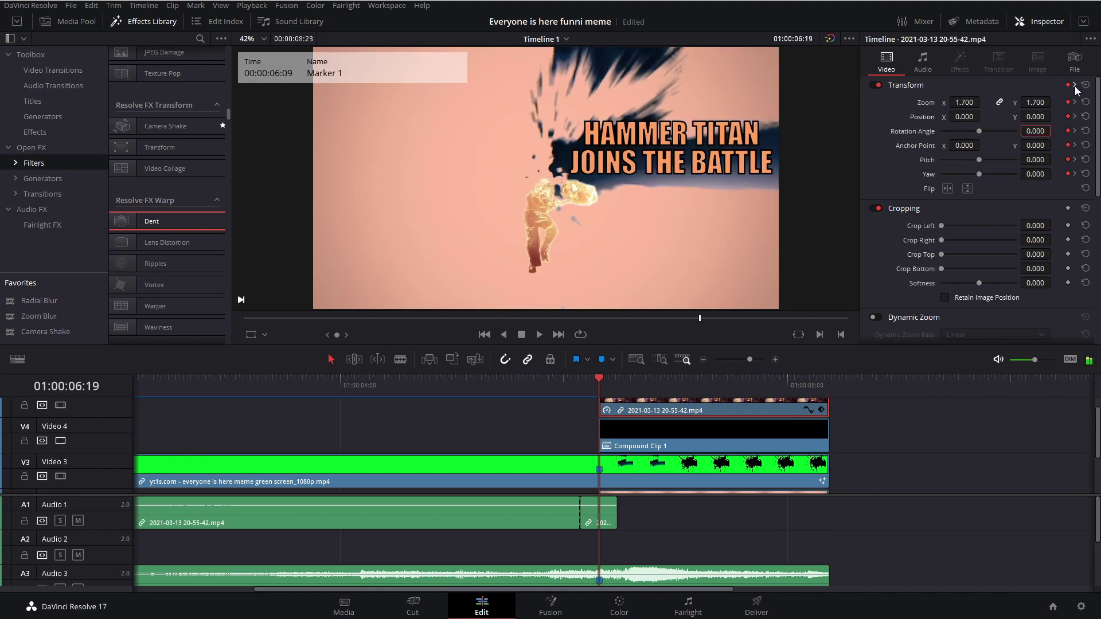
left_click(1075, 86)
left_click(1062, 86)
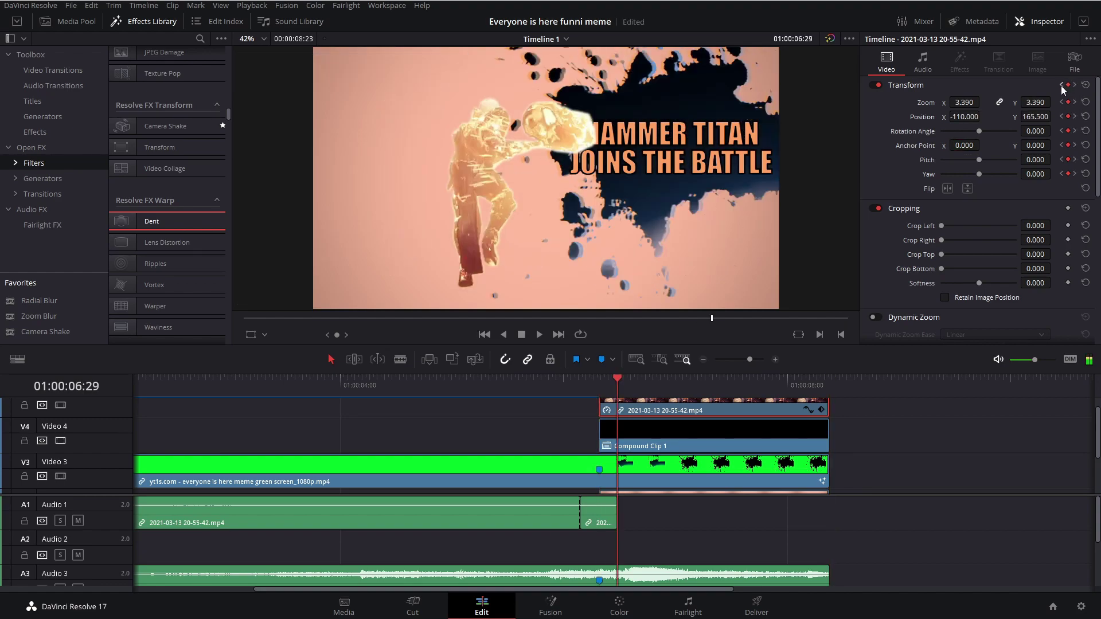
left_click(1062, 86)
key("space")
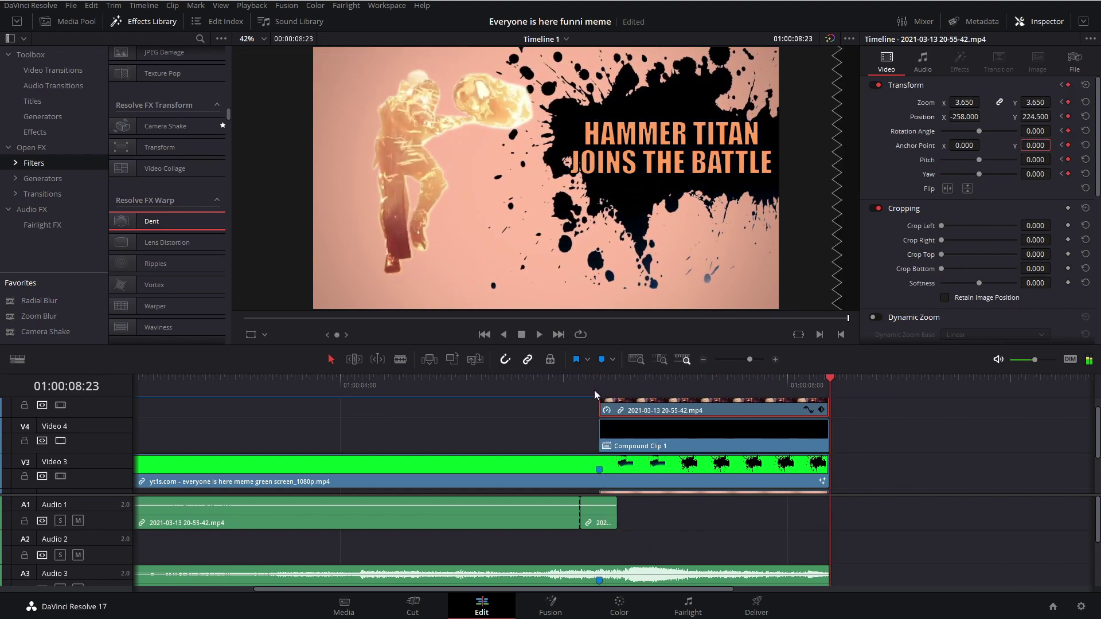
left_click(594, 392)
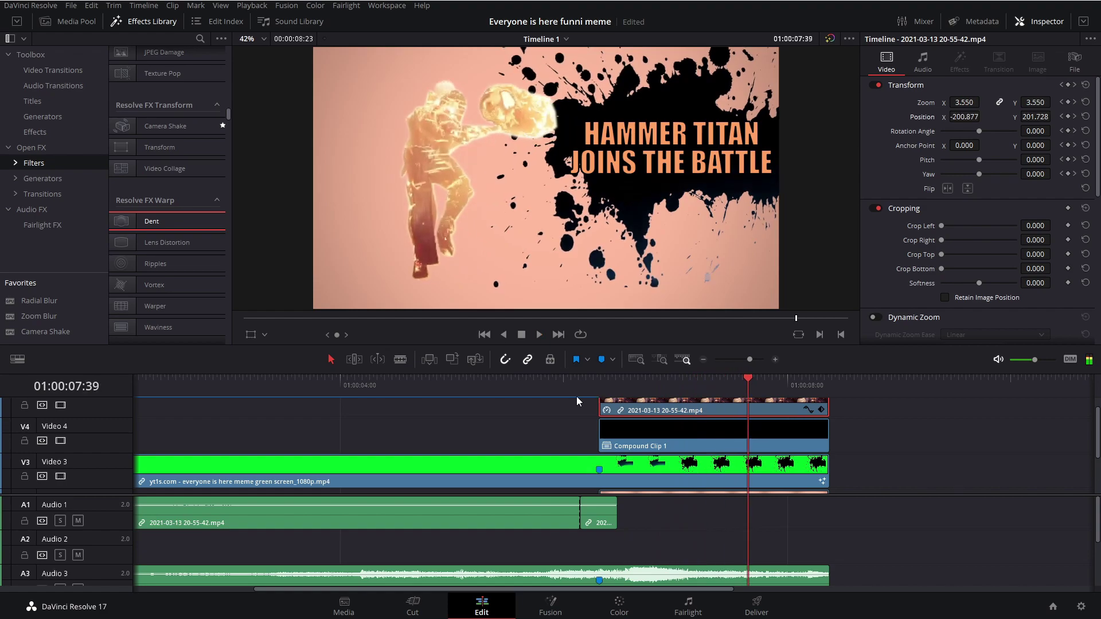
left_click(576, 395)
key("space")
Add Transform keyframes to Compound Clip 1 at the 01:00:06:19 marker with zoom 1.830 and save the project
left_click_drag(666, 384, 604, 385)
left_click(714, 430)
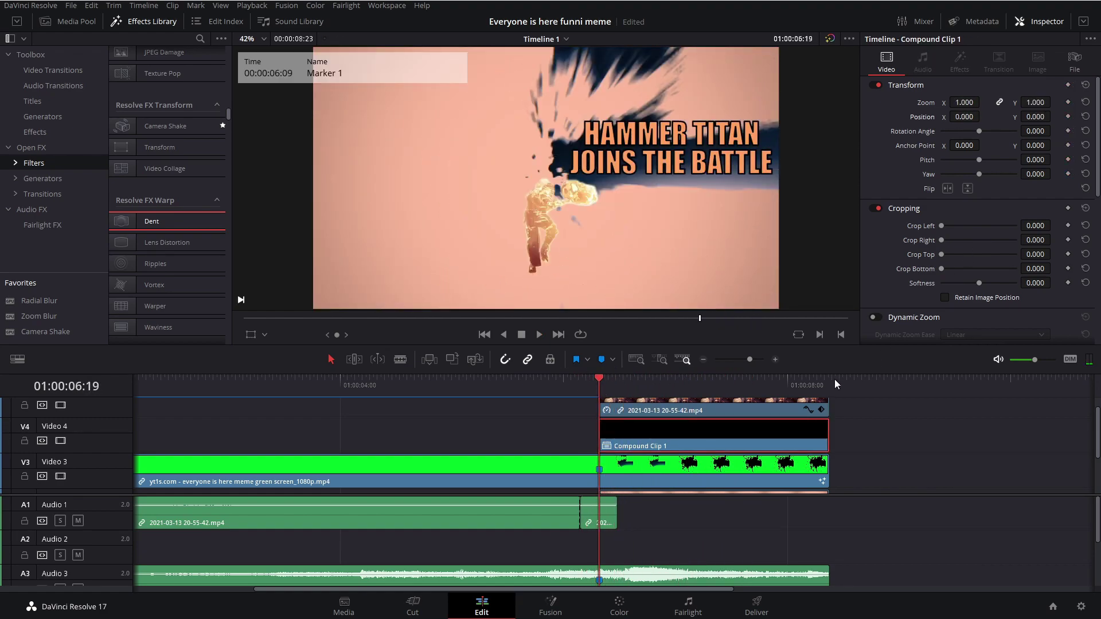
key("ctrl+s")
left_click(1068, 86)
left_click_drag(1035, 102, 1054, 102)
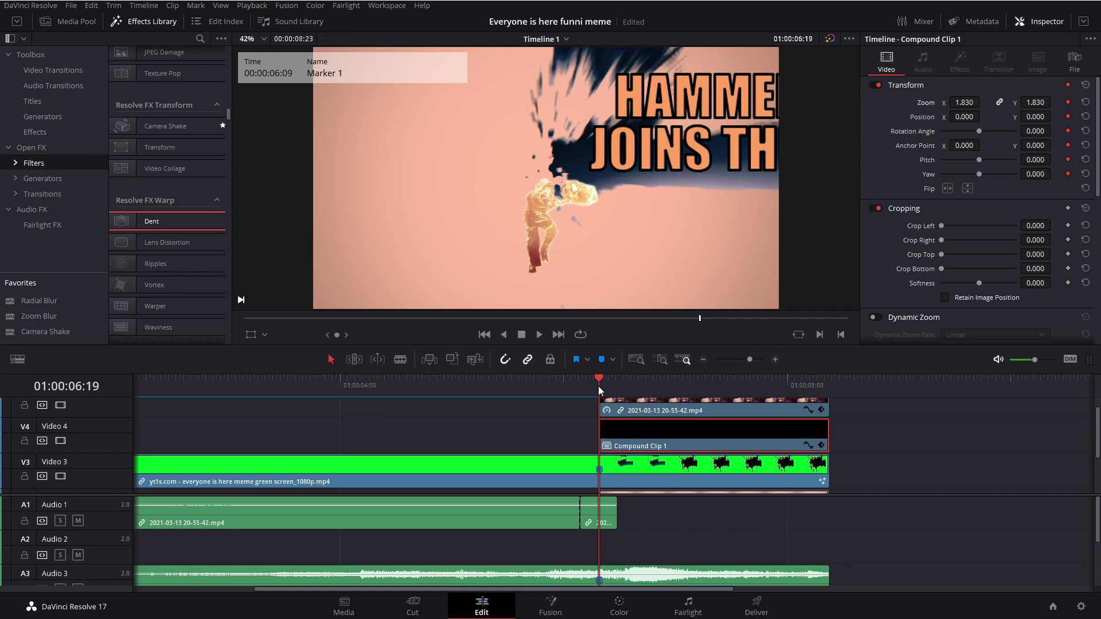
key("ctrl+s")
key("space")
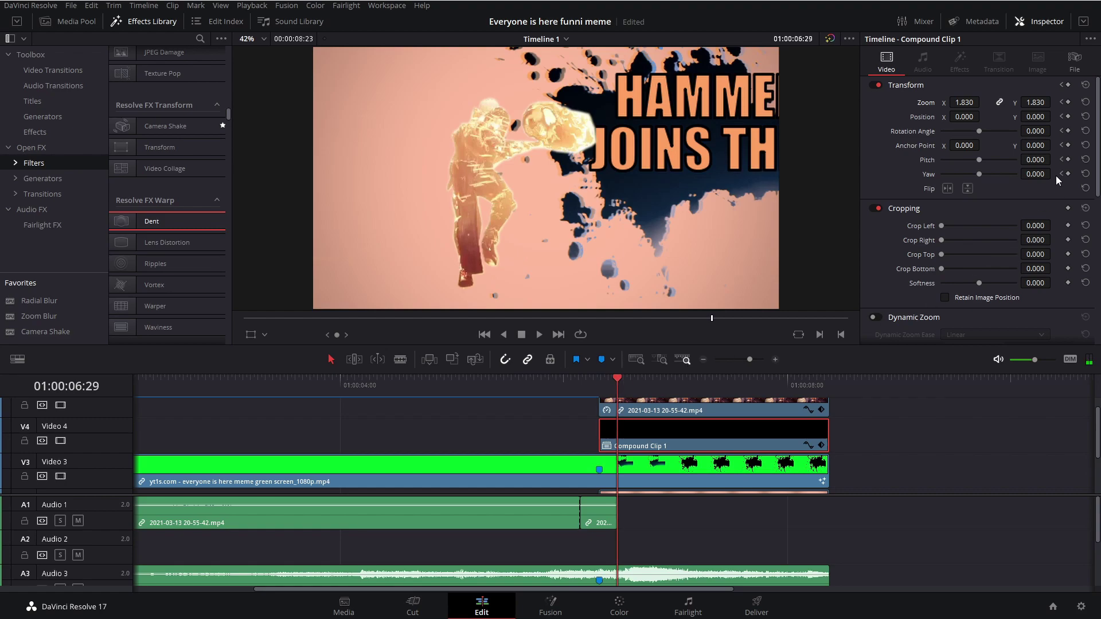
Add Transform keyframes to Compound Clip 1 at 01:00:06:29 with zoom 1.000 and position X 23, Y 23
left_click(1068, 85)
left_click_drag(1038, 103, 1036, 117)
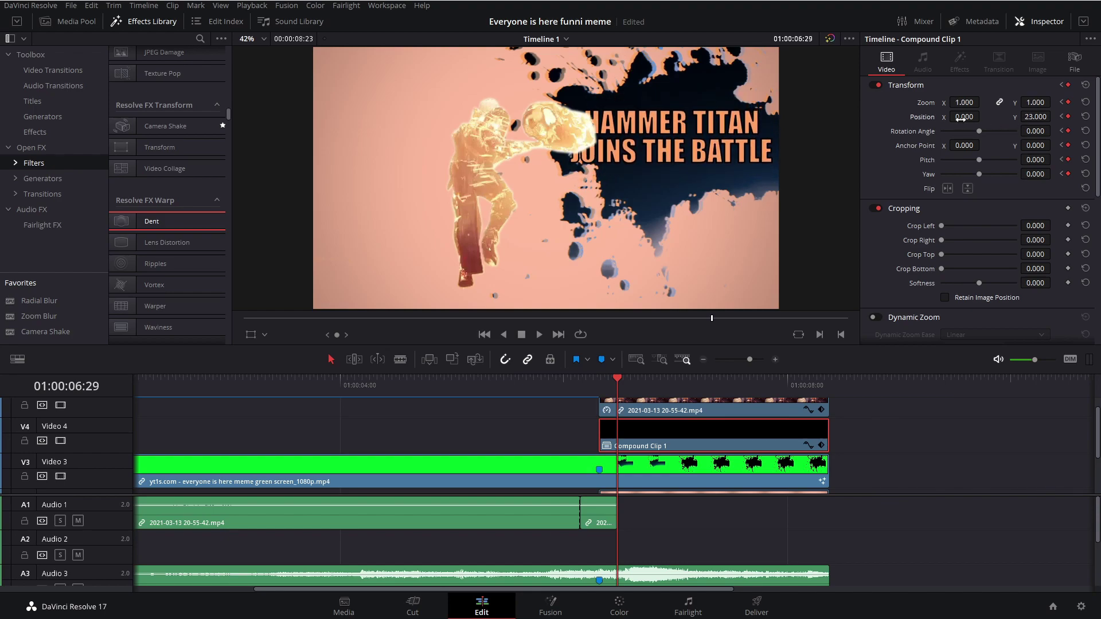
left_click_drag(957, 117, 959, 119)
Add Transform keyframes to Compound Clip 1 at 01:00:08:23 with zoom 0.920 and position X -5, Y 4
left_click_drag(619, 390, 830, 390)
left_click(1068, 84)
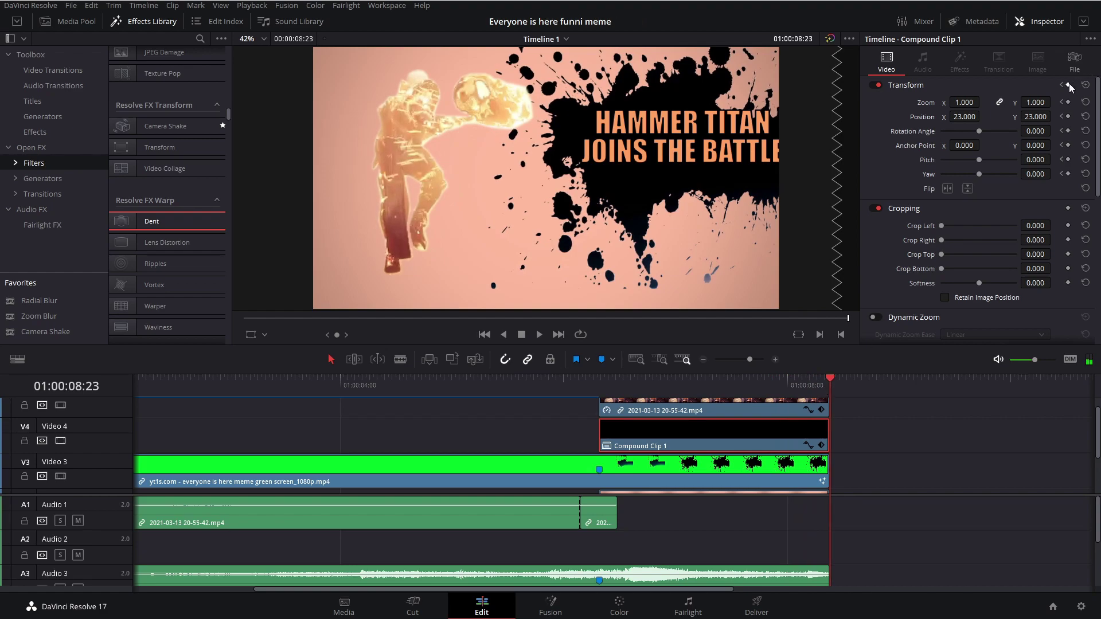
left_click_drag(970, 117, 958, 117)
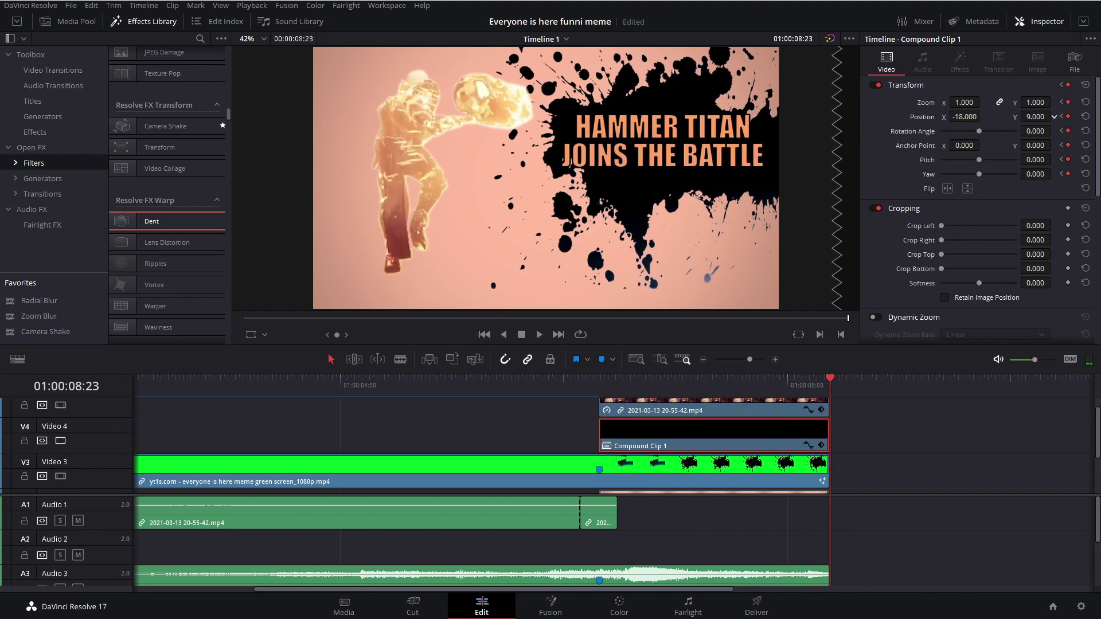
left_click_drag(1035, 117, 983, 117)
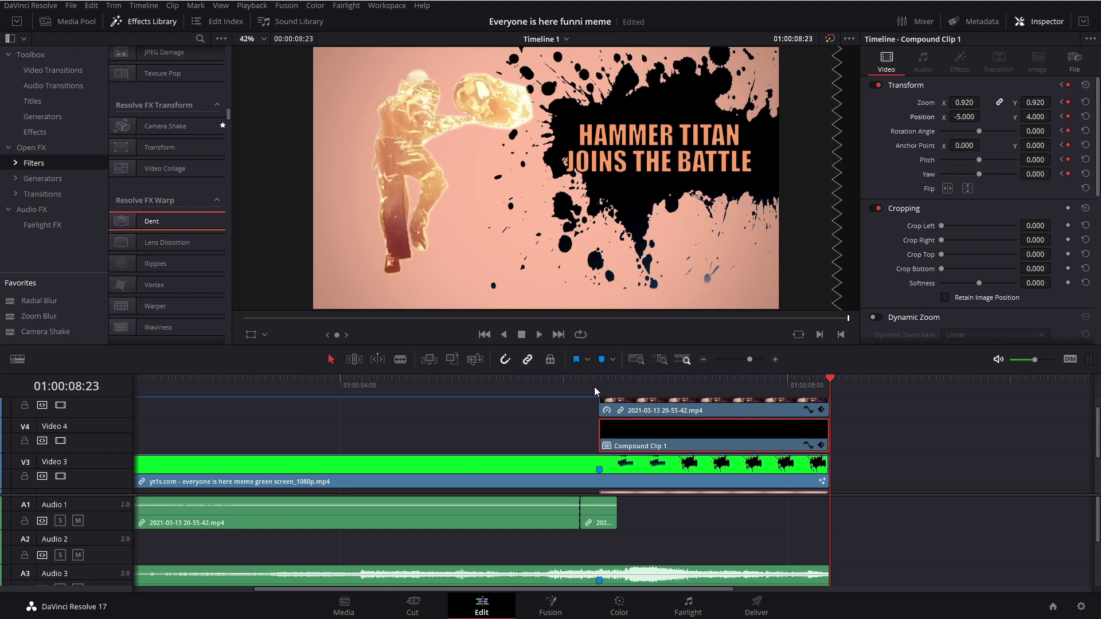
Play back the title animation and change Compound Clip 1's position at the 01:00:08:23 keyframe to X 7, Y 23
left_click(600, 389)
key("space")
left_click_drag(975, 117, 1042, 117)
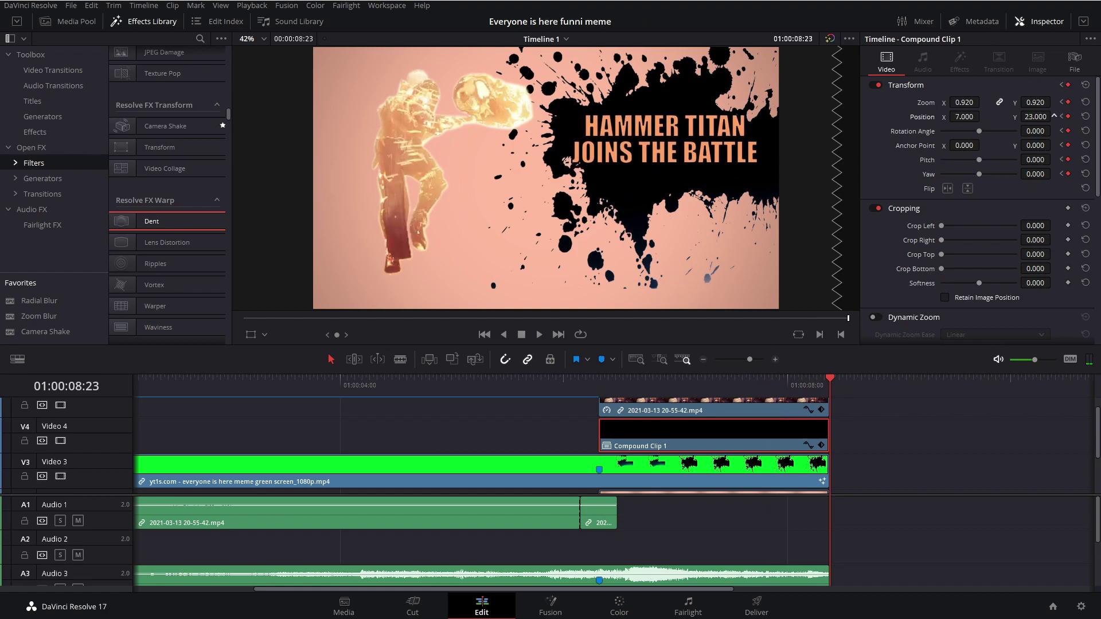
Play back the transition, character and title animation several times from just before the 01:00:06:19 marker
left_click(596, 389)
key("space")
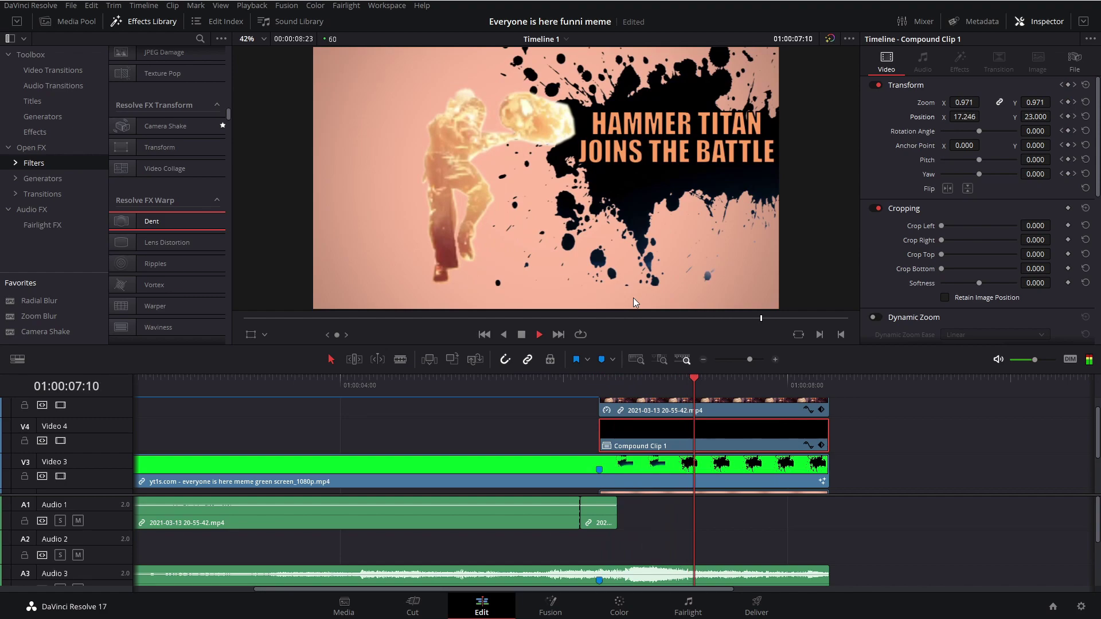
left_click(585, 390)
key("space")
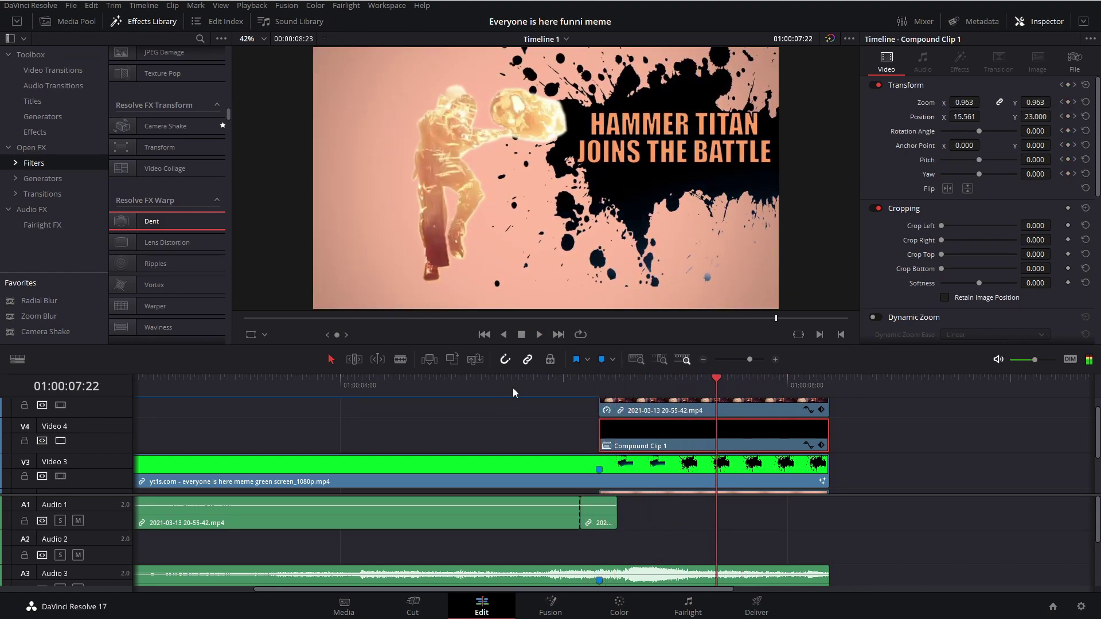
left_click(513, 387)
key("space")
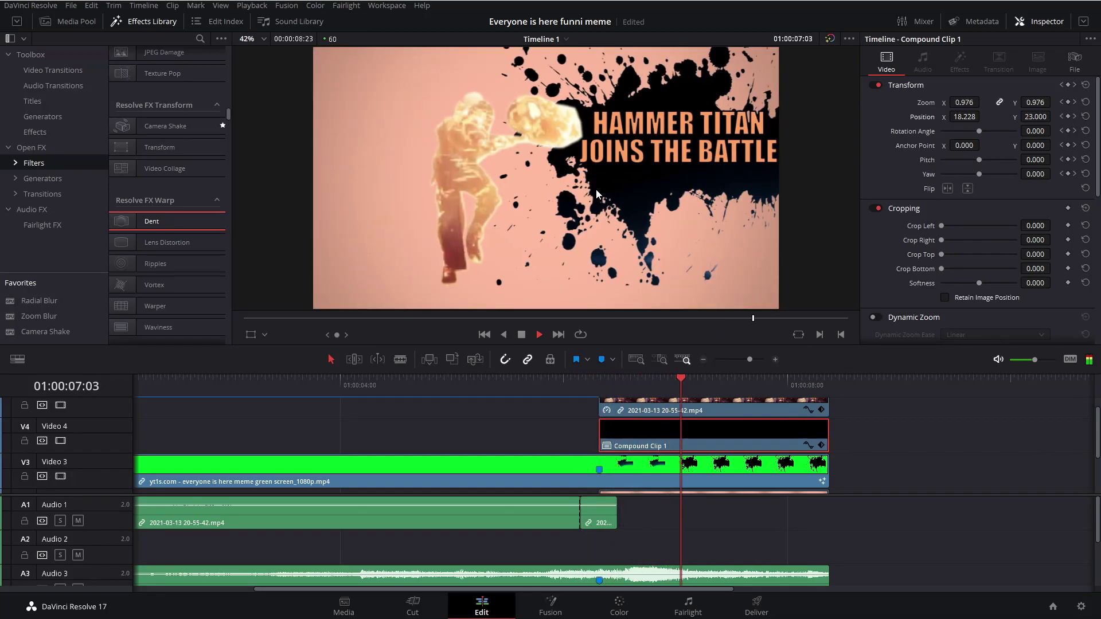
left_click(560, 382)
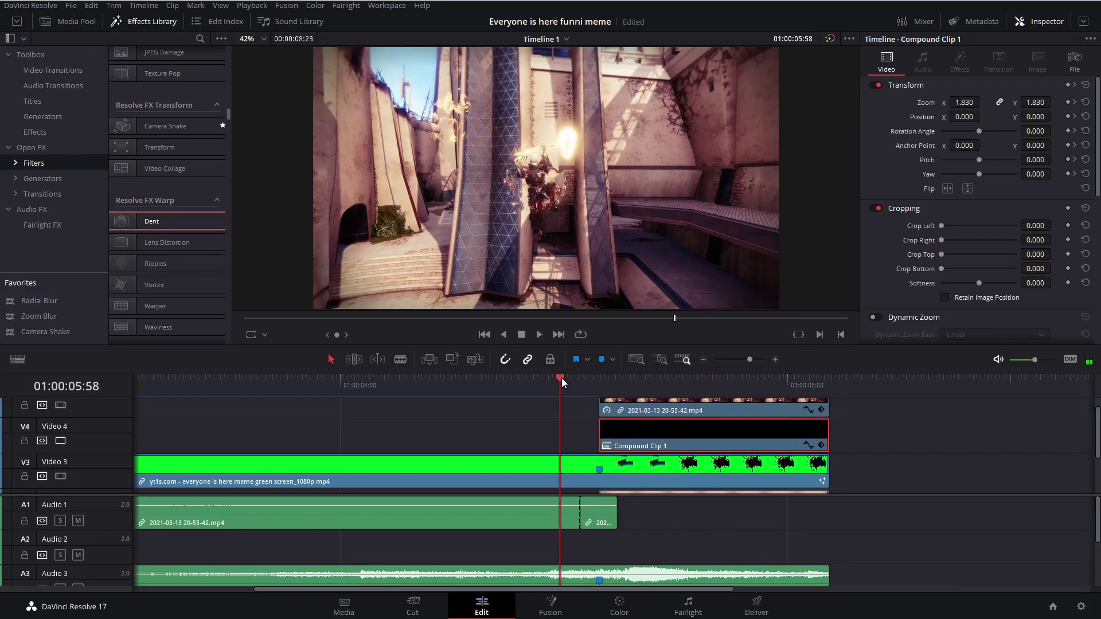
left_click(583, 378)
key("space")
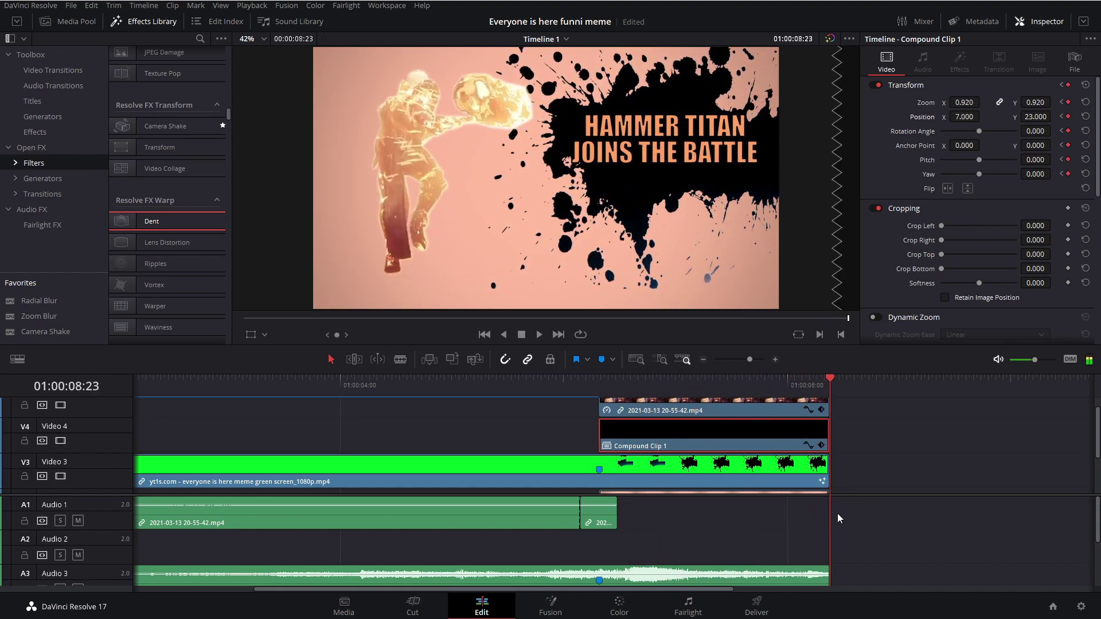
Add a short fade-out to the end of the clip on Audio 3
left_click(830, 565)
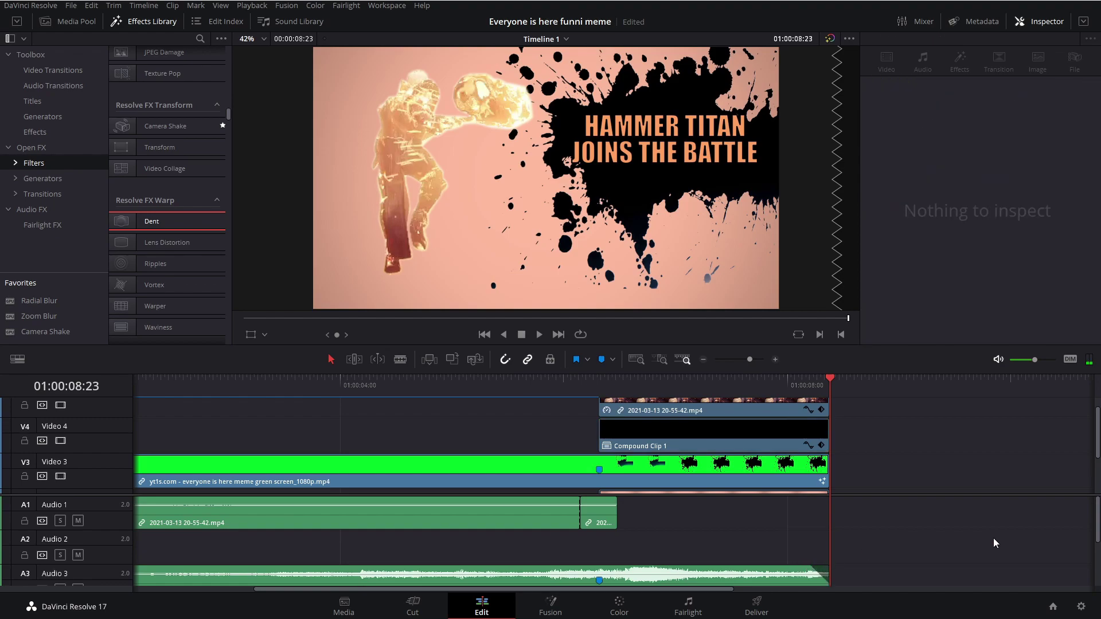
Place the Manga speed action lines clip from the media pool on Video 6, starting at the 01:00:06:19 marker
left_click(74, 23)
left_click(166, 119)
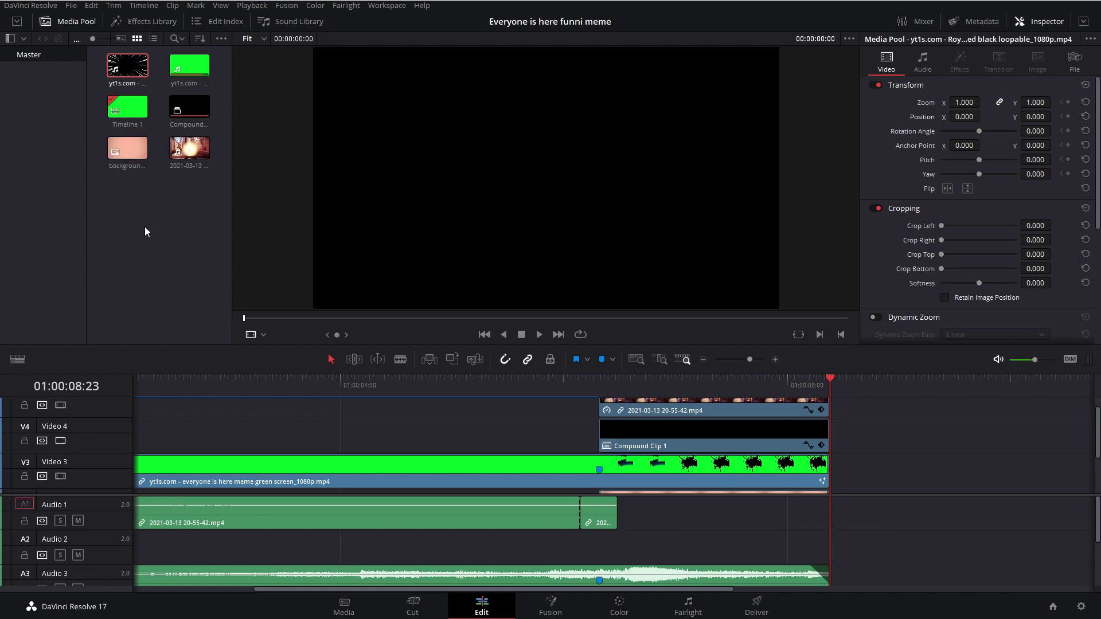
left_click_drag(125, 69, 603, 414)
Split the action lines clip at 01:00:08:23 and delete the part after the cut
key("b")
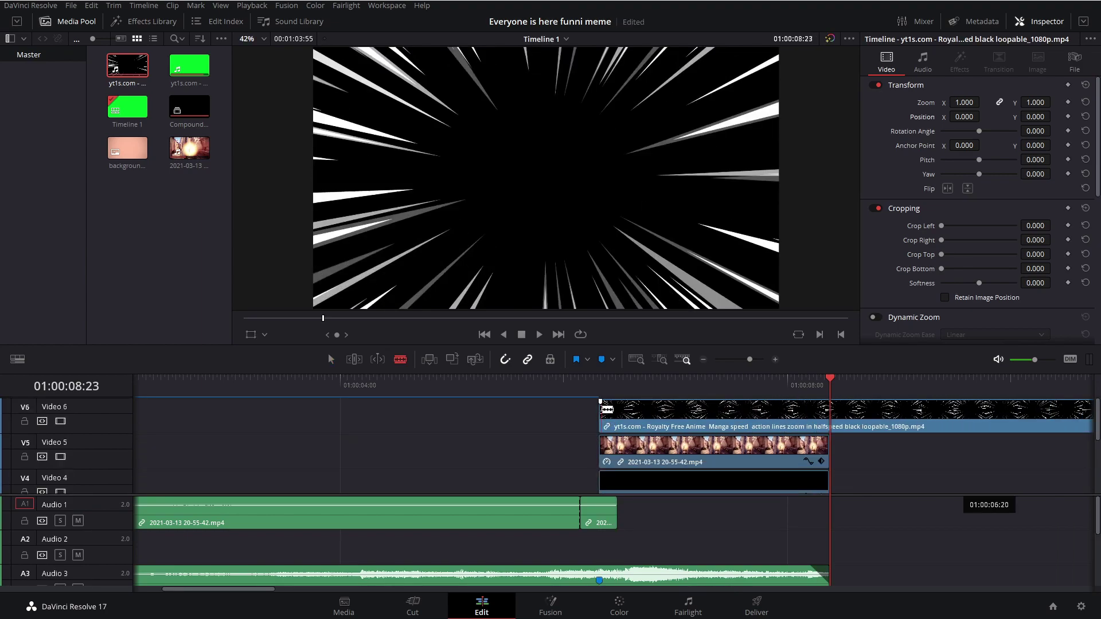
left_click(835, 424)
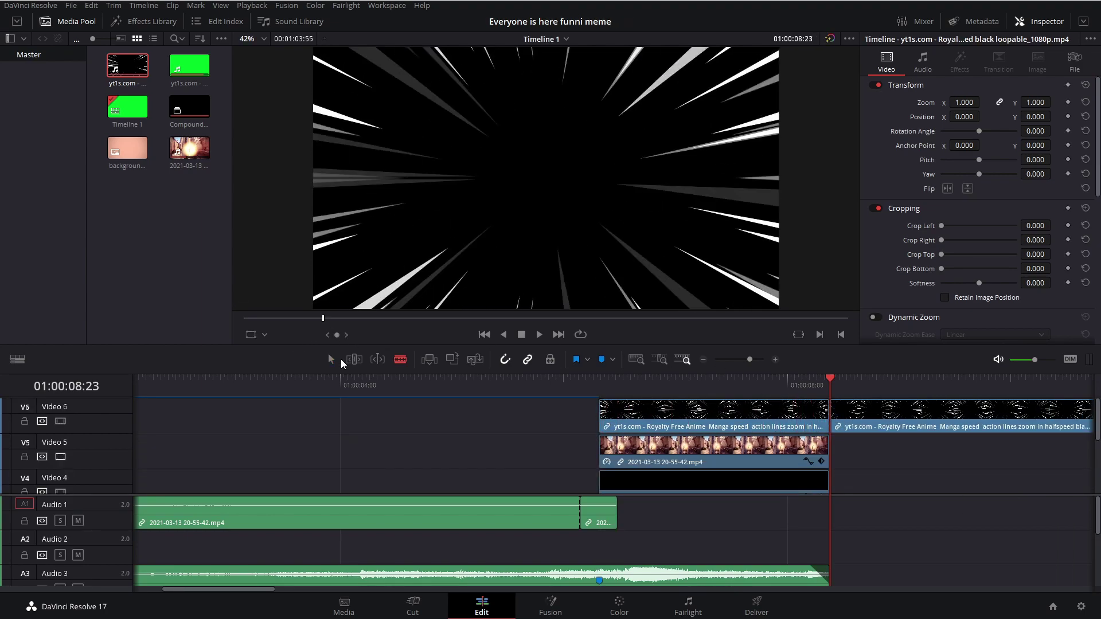
key("a")
left_click(892, 413)
key("Delete")
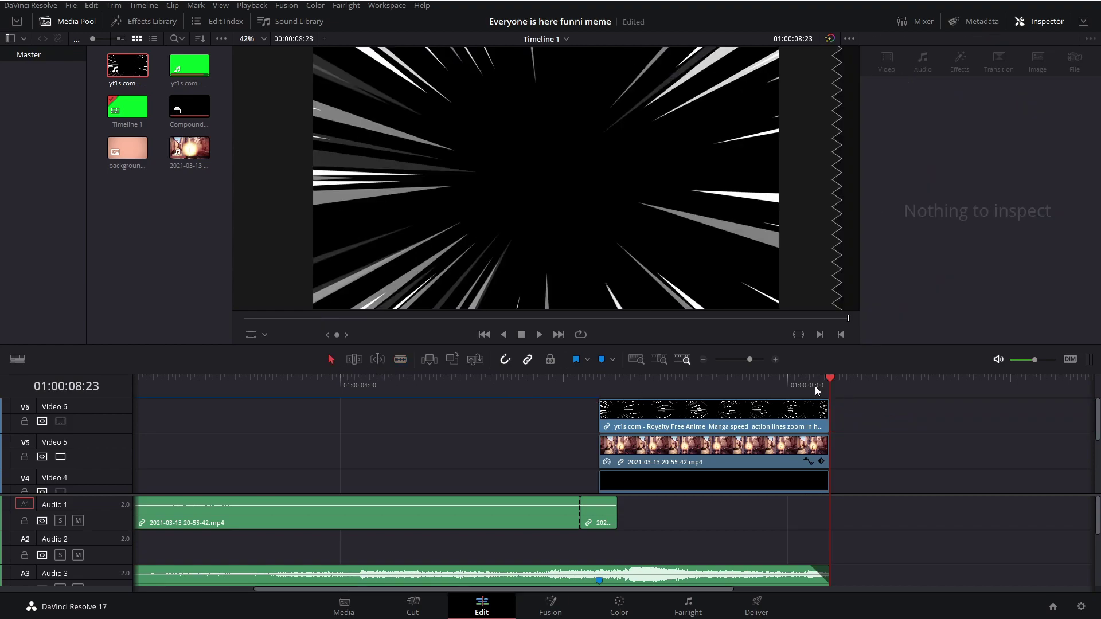
Key out the action lines clip's black background in Fusion with a DeltaKeyer using black as the reference color, and return to the edit timeline
left_click_drag(815, 387, 601, 390)
left_click(631, 413)
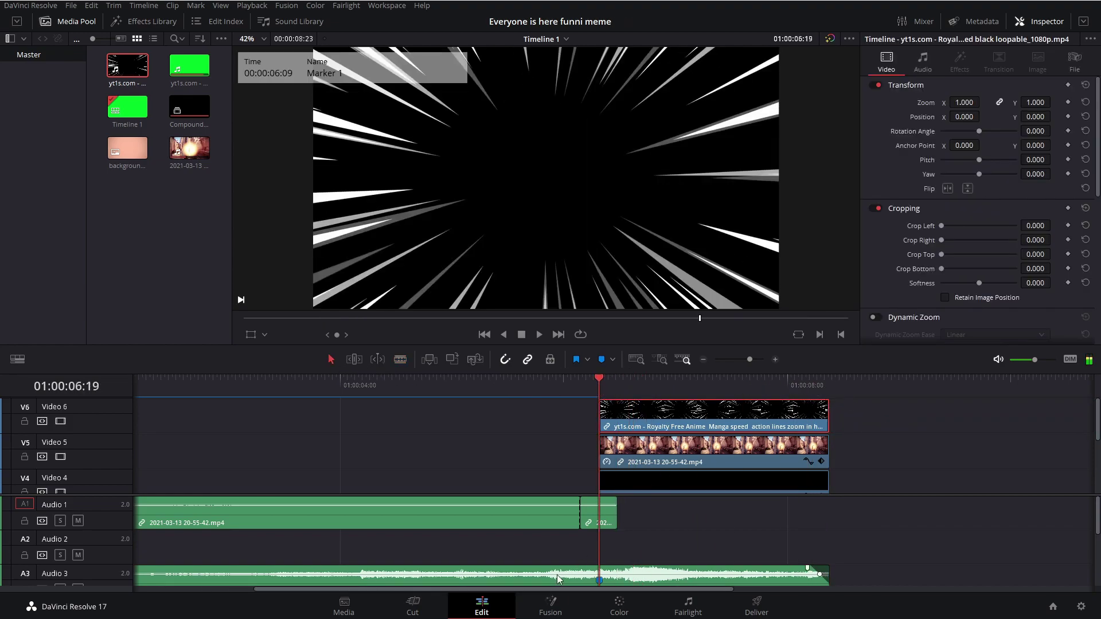
key("shift+5")
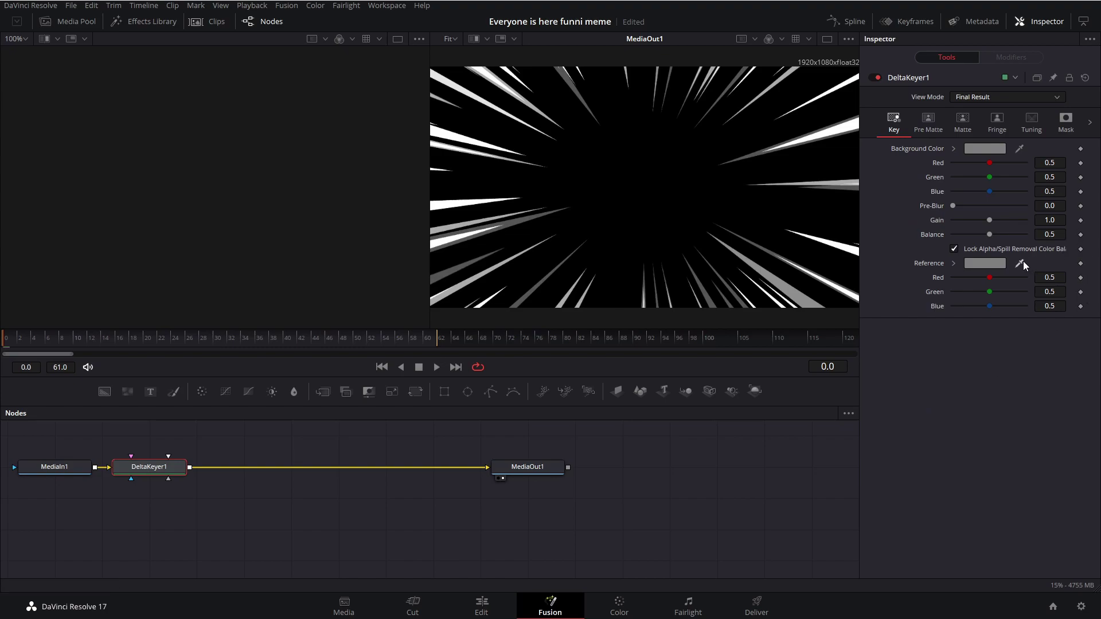
left_click_drag(1022, 263, 653, 164)
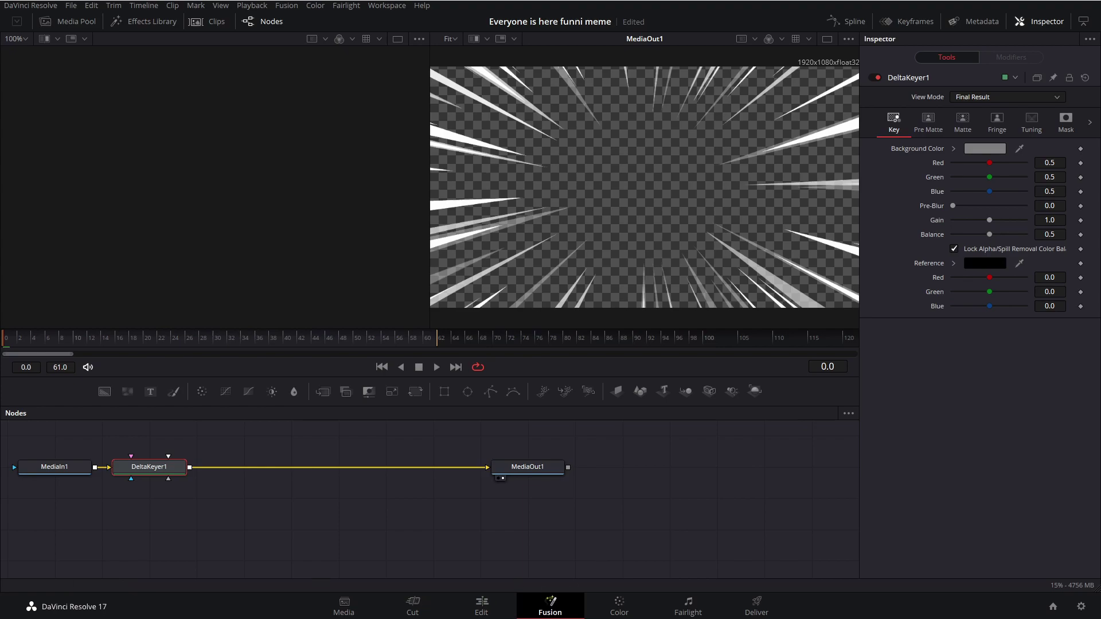
left_click(481, 607)
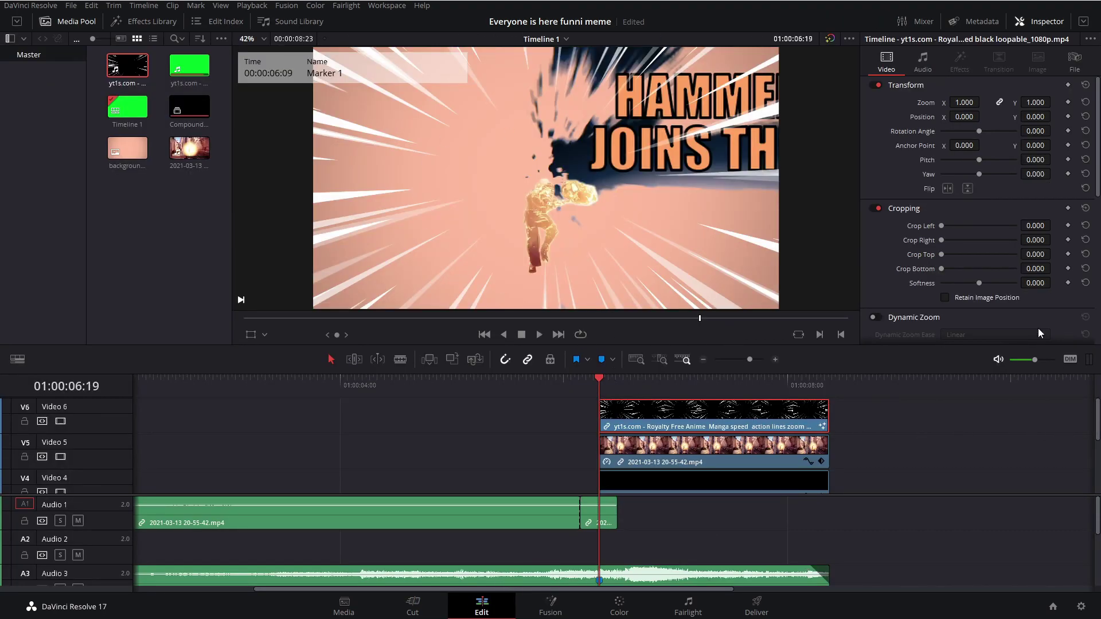
Lower the action lines clip's opacity to 32.82 and move the playhead to 01:00:05:47 for playback
scroll(899, 184, "down", 4)
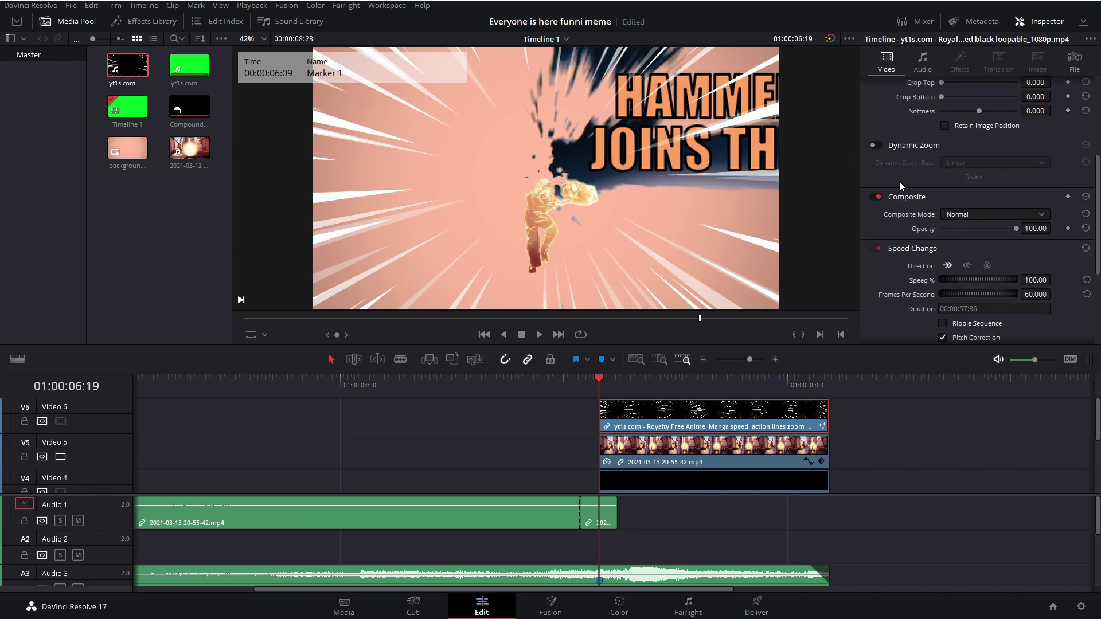
scroll(914, 198, "up", 1)
scroll(894, 229, "down", 2)
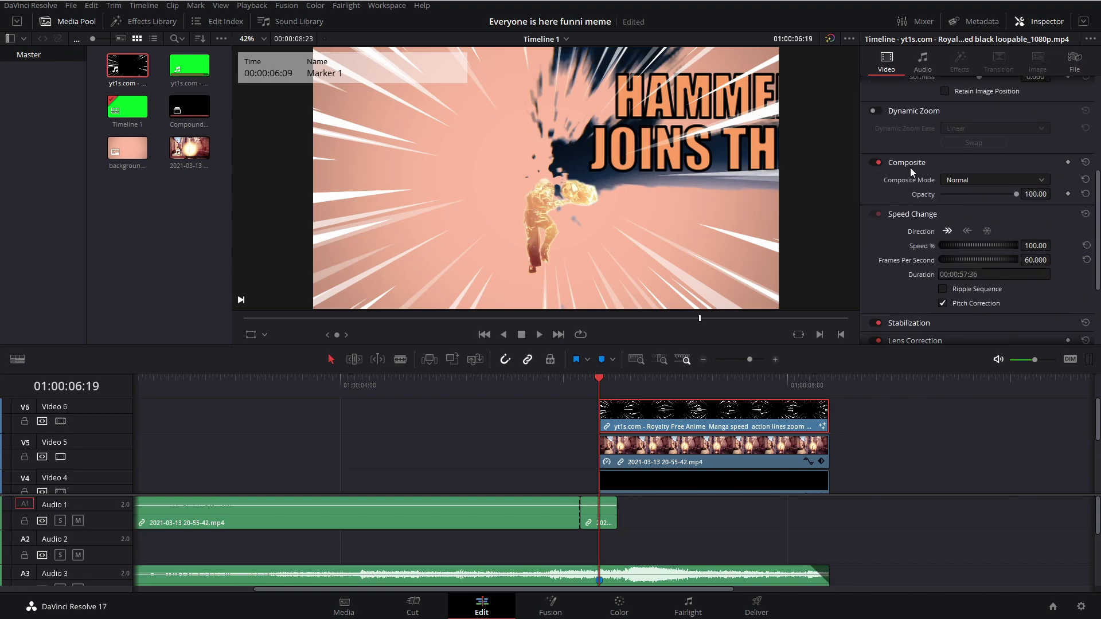
left_click_drag(1016, 197, 967, 190)
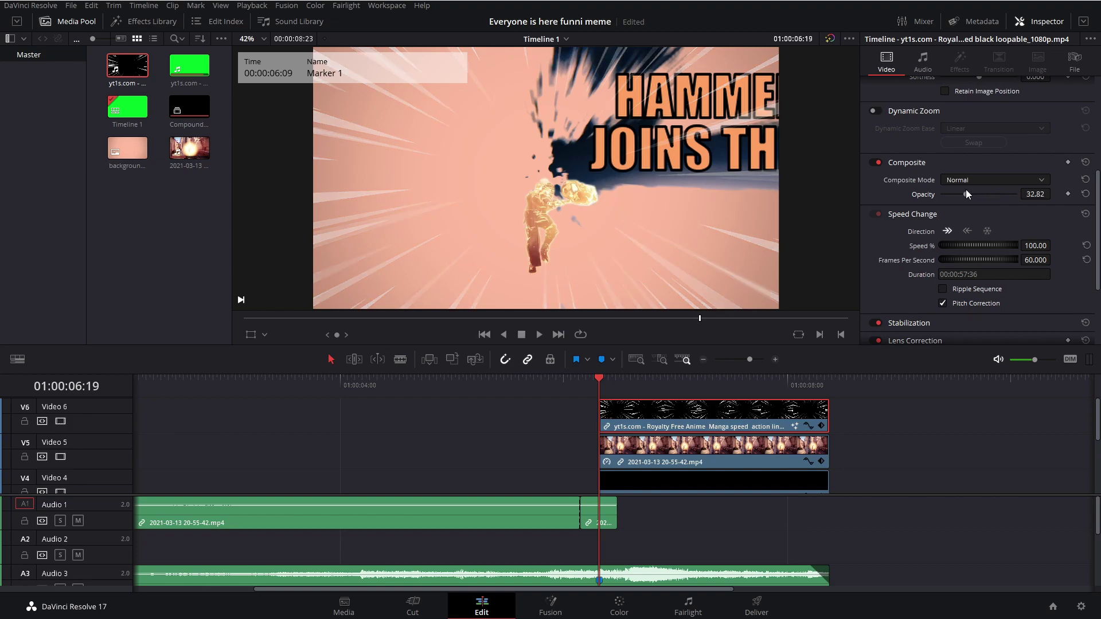
left_click_drag(587, 392, 541, 392)
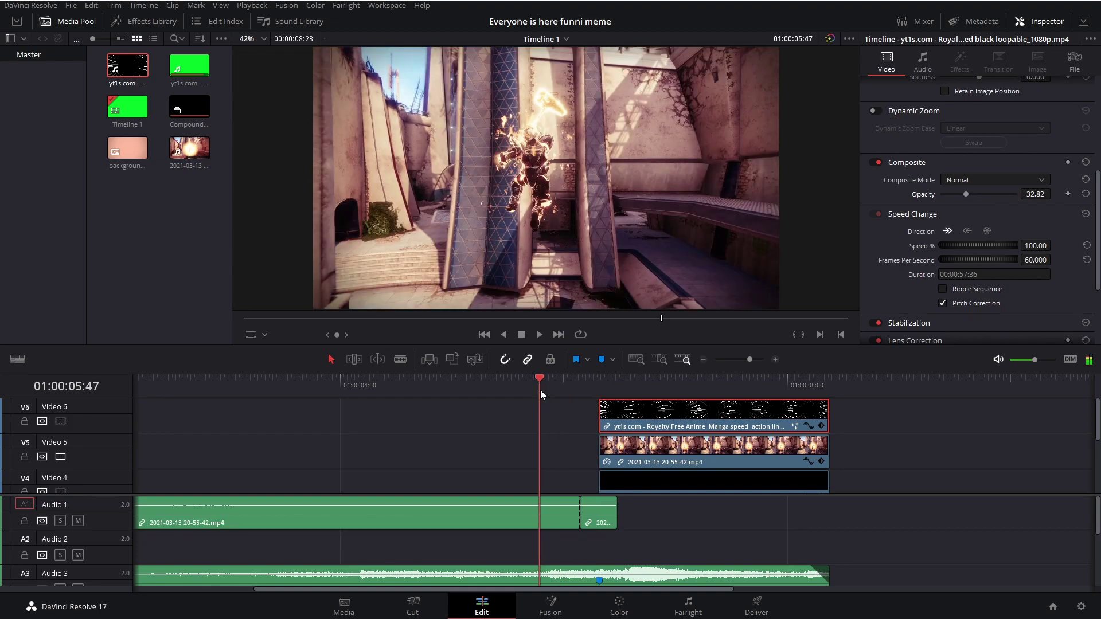